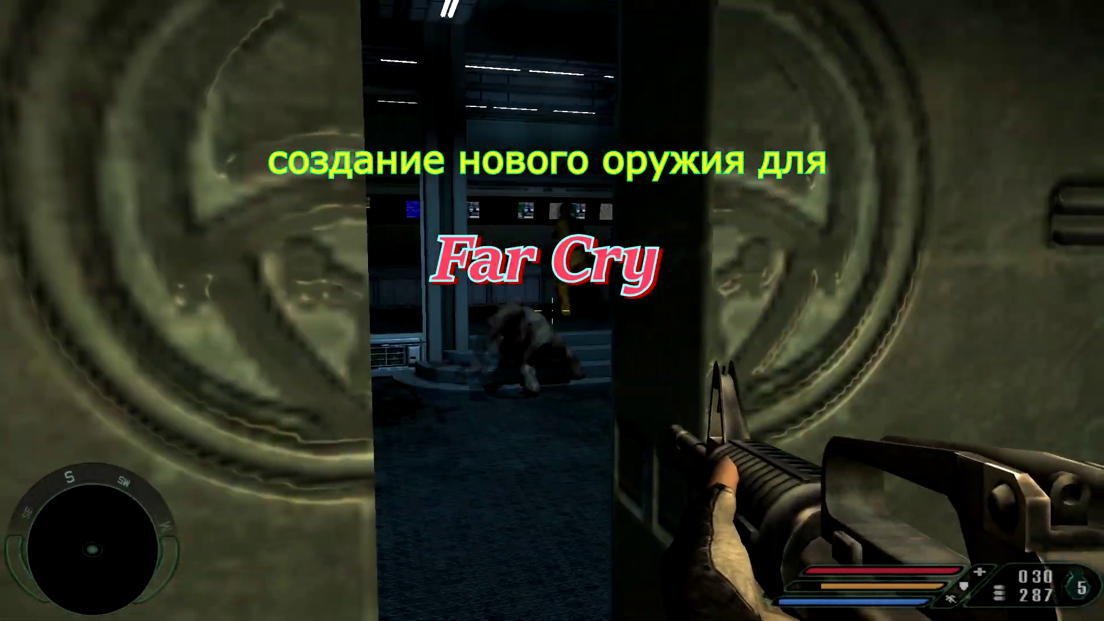
pyautogui.moveTo(552, 310); pyautogui.dragTo(552, 310)
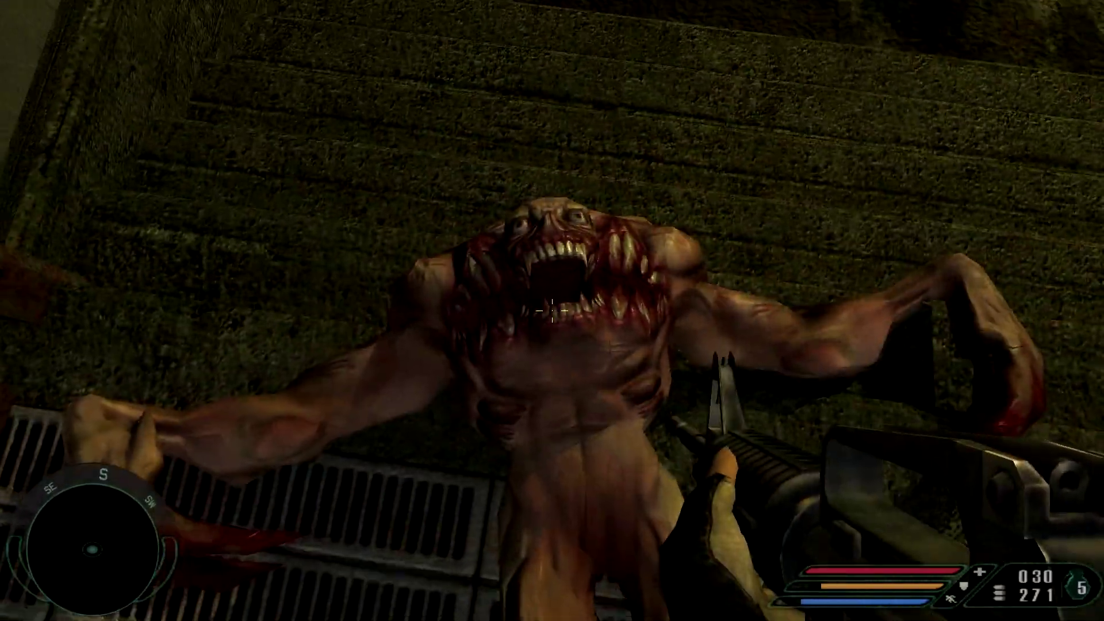
pyautogui.click(552, 311)
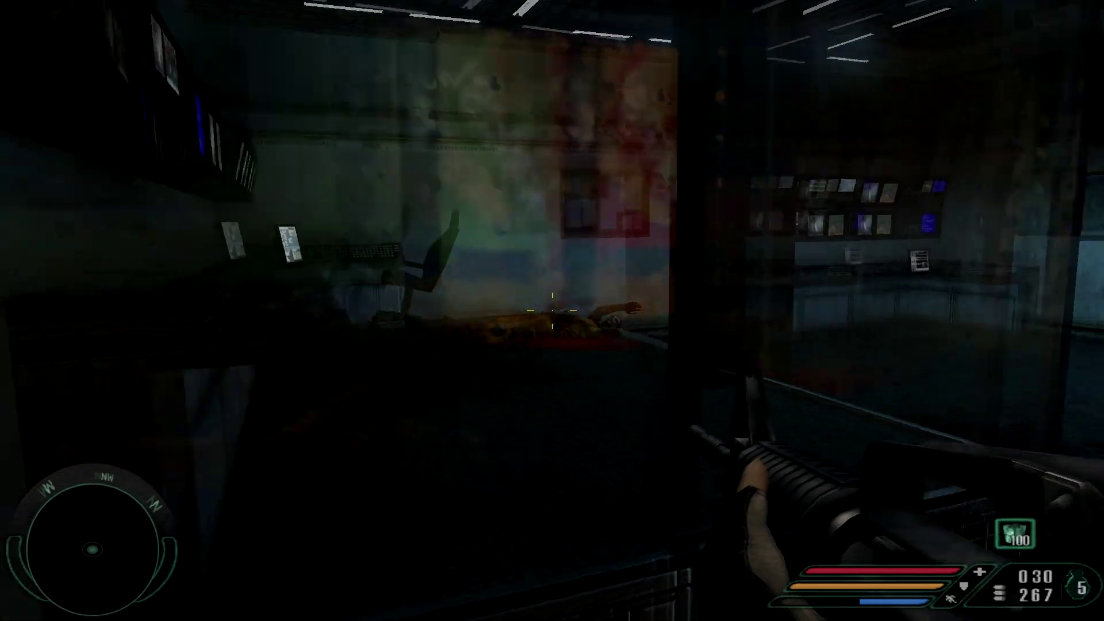
pyautogui.click(552, 311)
pyautogui.click(552, 310)
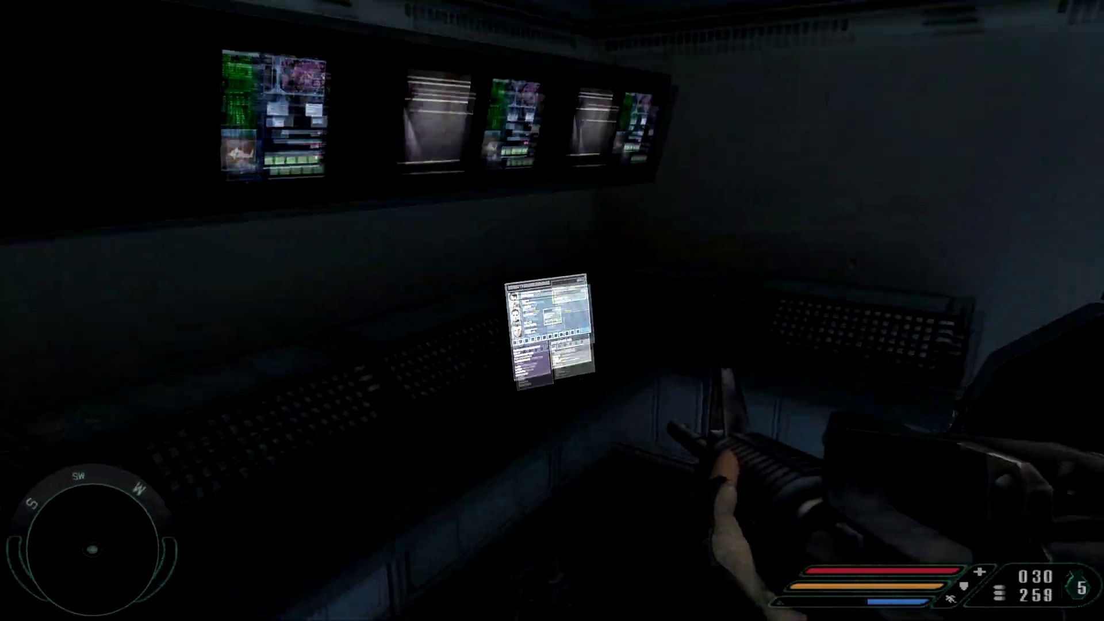
pyautogui.click(552, 310)
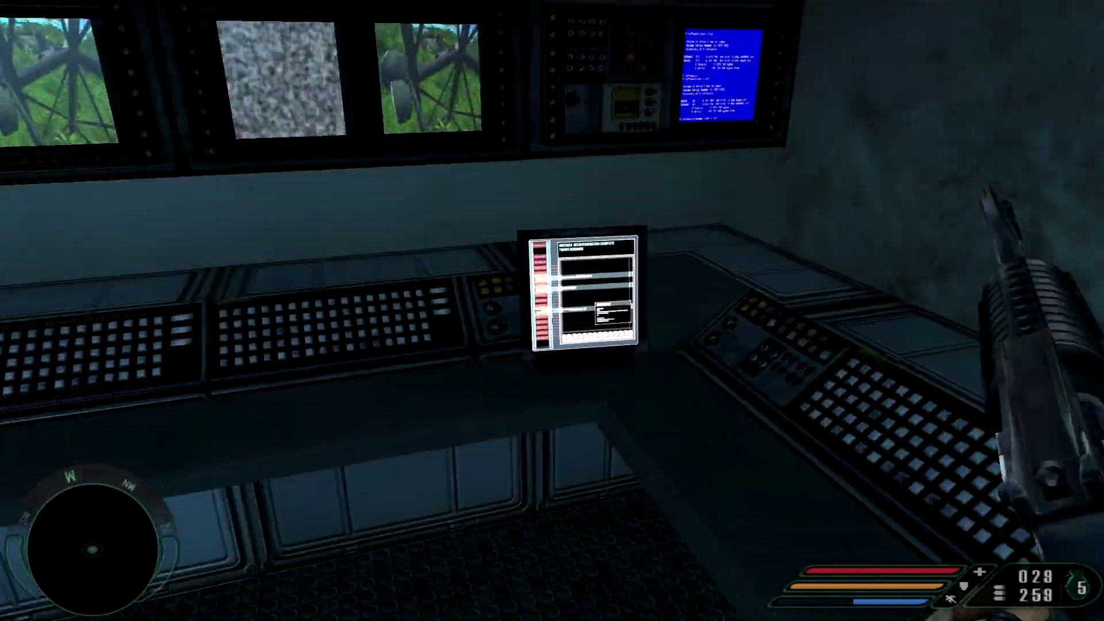
pyautogui.scroll(-1, 551, 310)
pyautogui.scroll(-1, 552, 310)
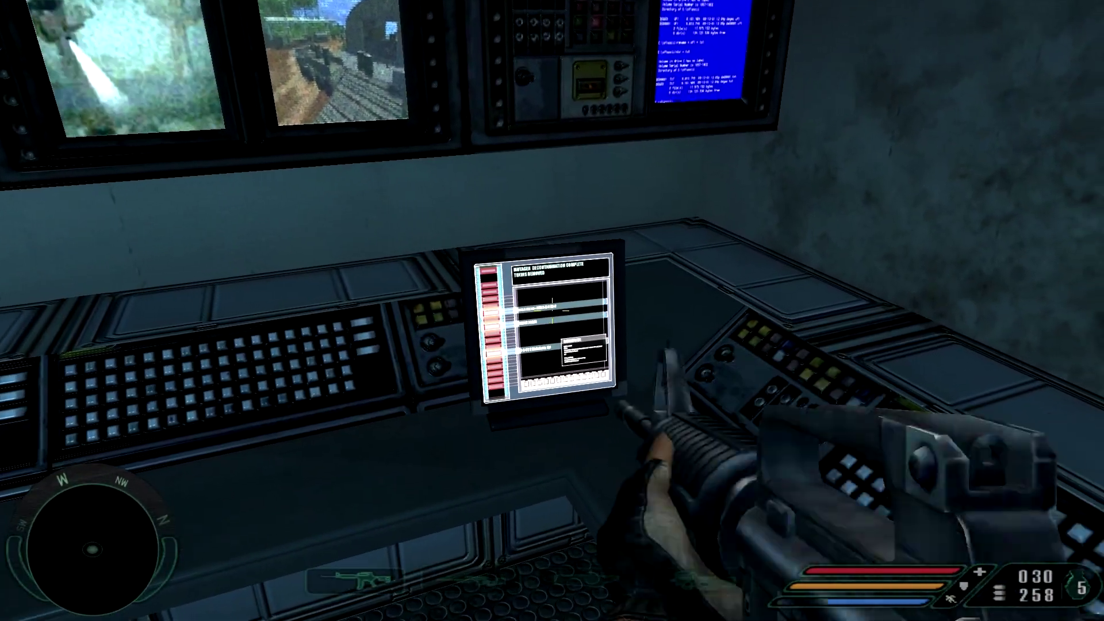
pyautogui.scroll(-1, 552, 310)
pyautogui.click(552, 310)
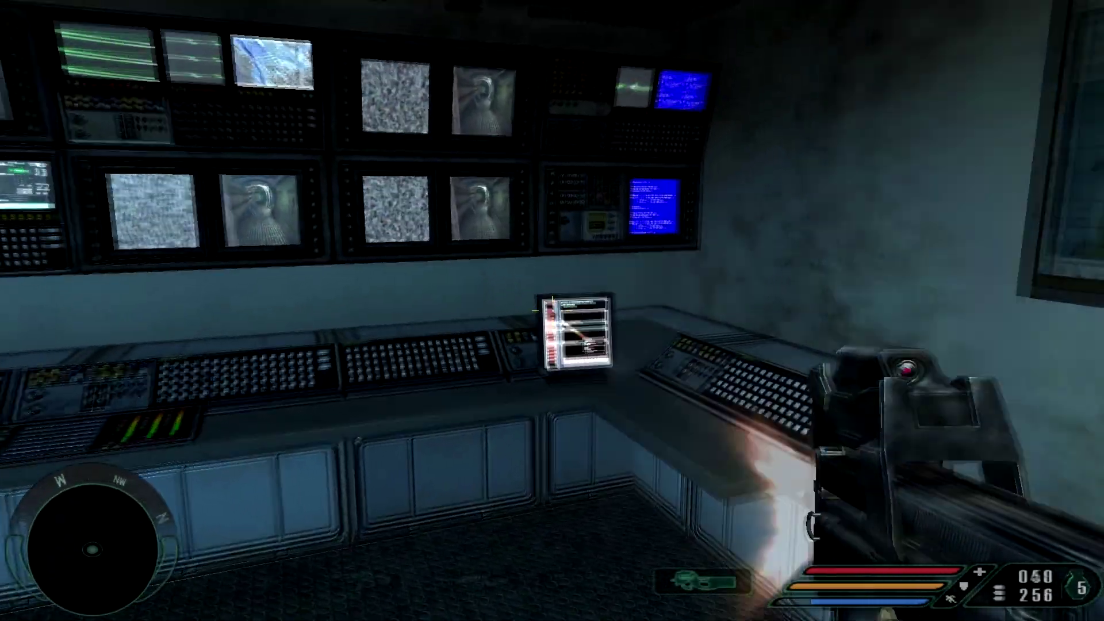
pyautogui.click(552, 310)
pyautogui.press('r')
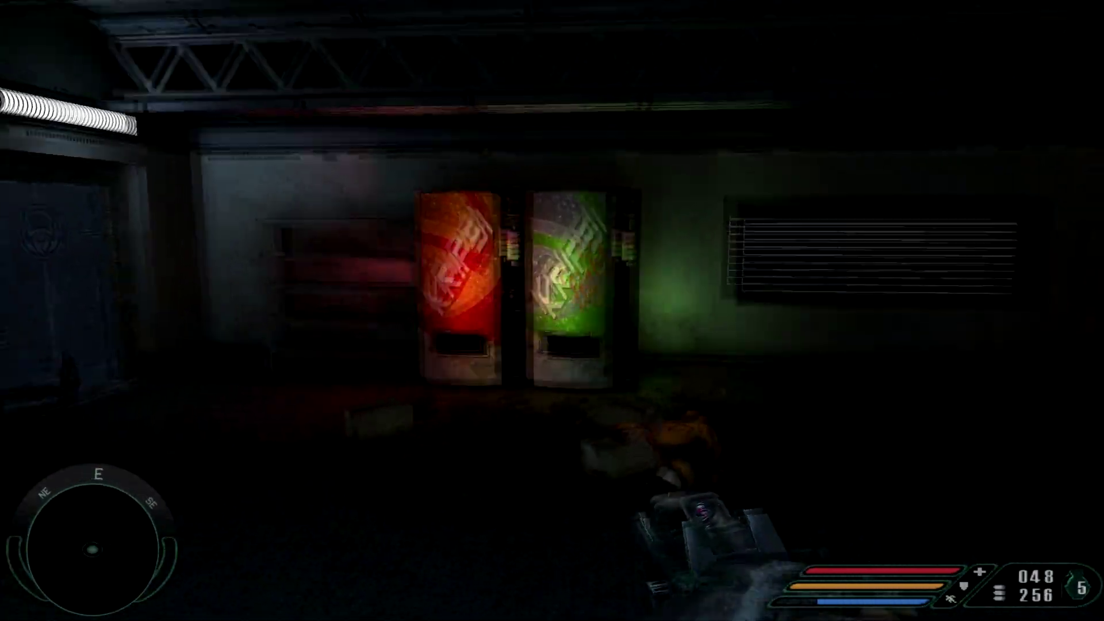
pyautogui.press('w')
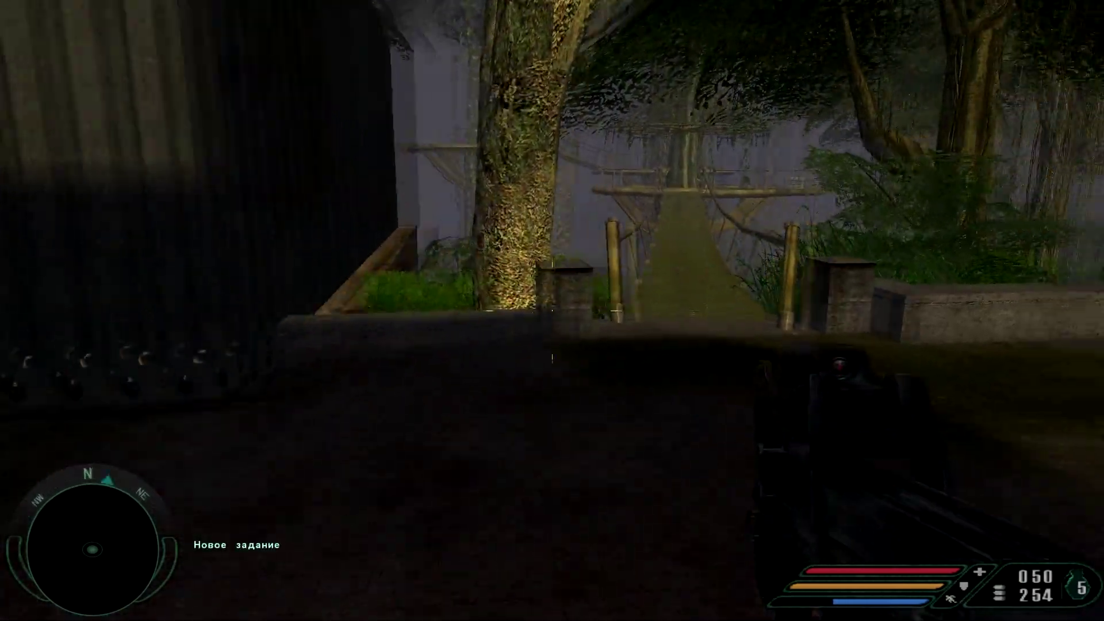
pyautogui.press('w')
pyautogui.press('w')
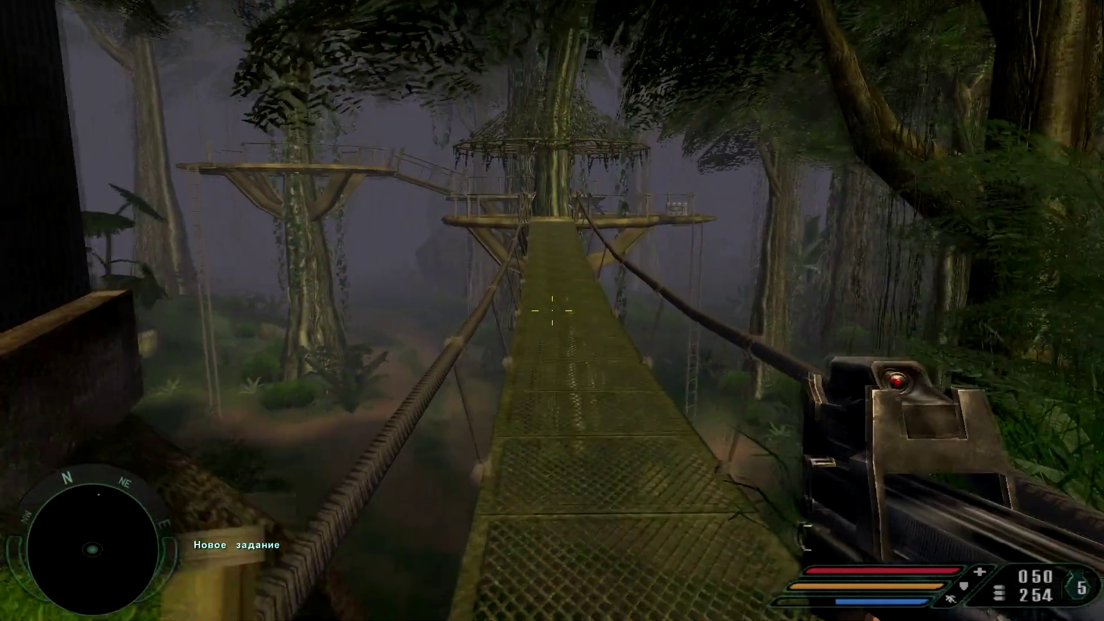
pyautogui.press('g')
pyautogui.press('s')
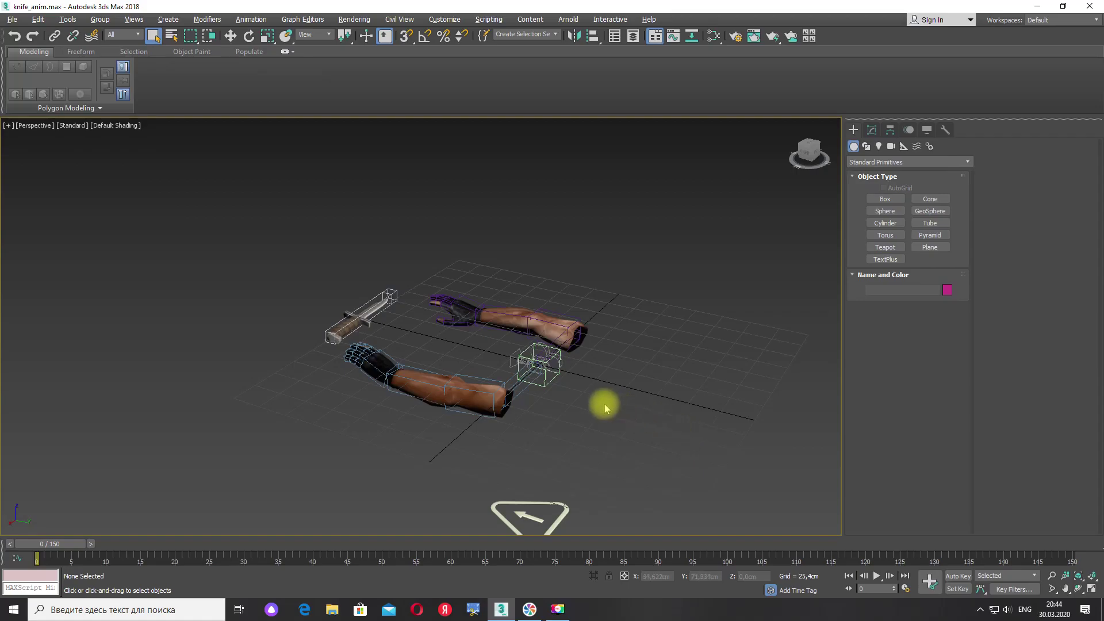
# - Select the complete rig hierarchy with both arms and the knife, and go to frame 100
pyautogui.doubleClick(540, 387)
pyautogui.moveTo(612, 429)
pyautogui.keyDown('alt'); pyautogui.mouseDown(button='middle')
pyautogui.moveTo(638, 439)
pyautogui.moveTo(617, 436)
pyautogui.mouseUp(button='middle'); pyautogui.keyUp('alt')
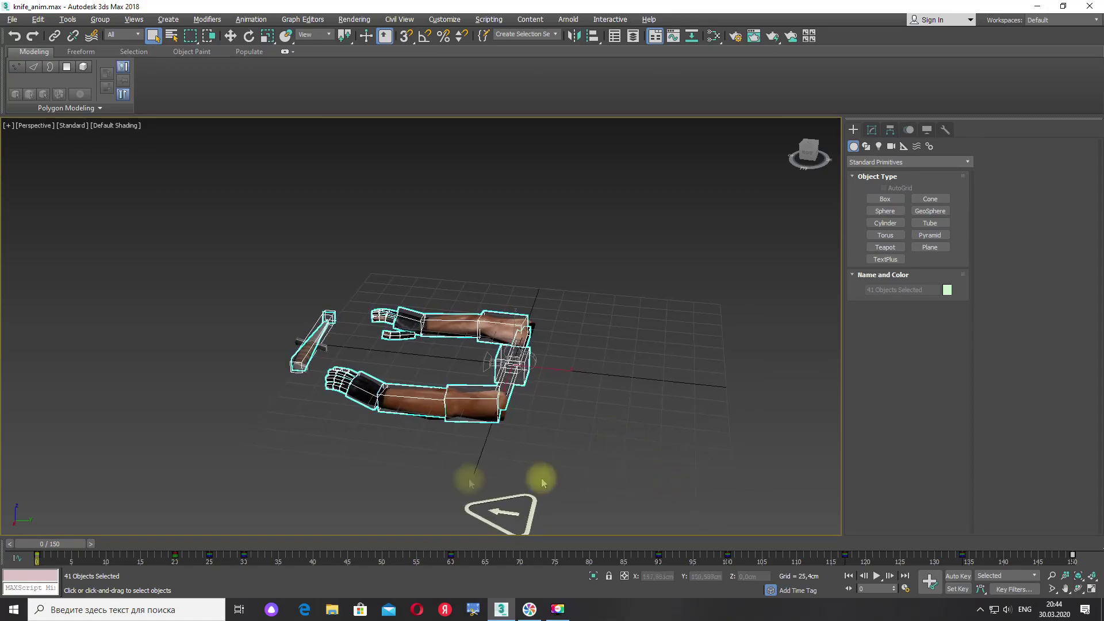
pyautogui.moveTo(79, 544); pyautogui.dragTo(749, 556)
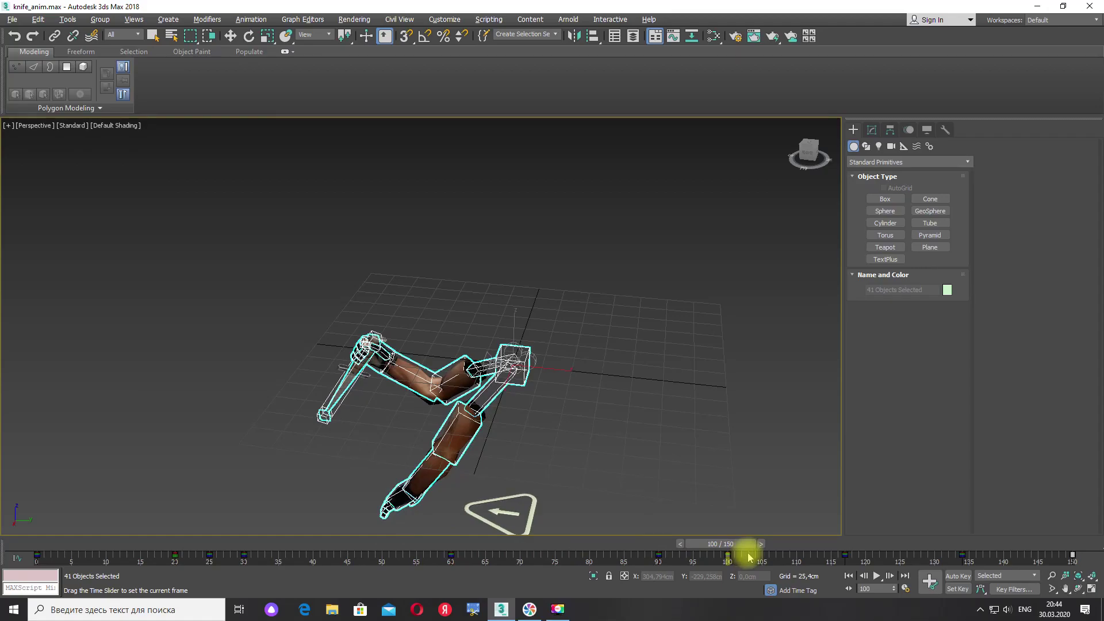
pyautogui.moveTo(749, 556)
pyautogui.mouseDown()
pyautogui.moveTo(1099, 569)
pyautogui.moveTo(739, 557)
pyautogui.mouseUp()
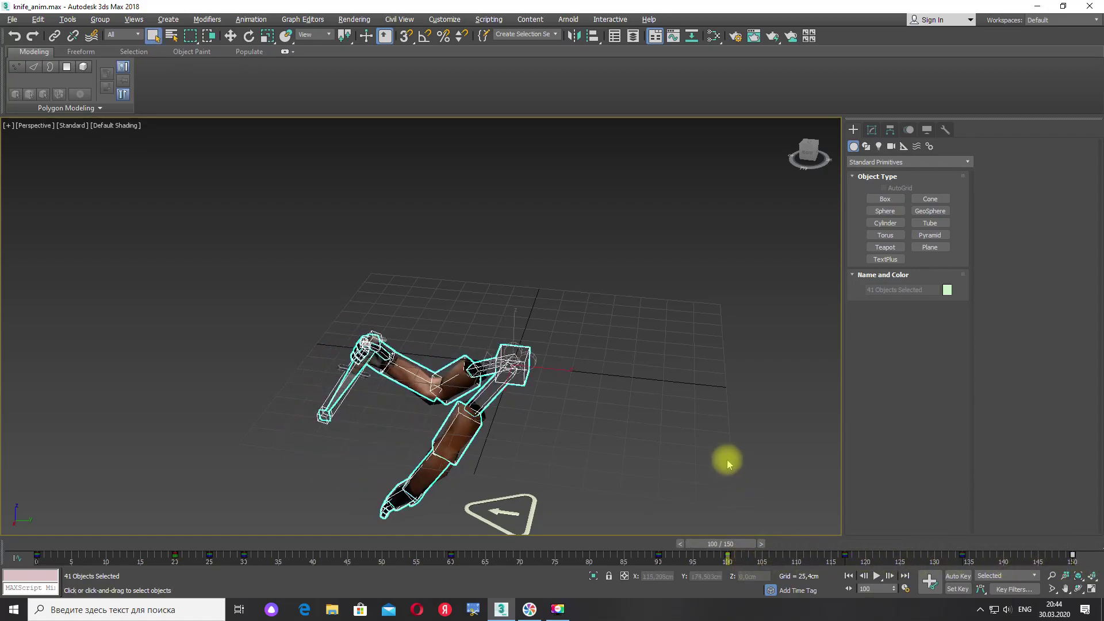
pyautogui.moveTo(726, 460); pyautogui.dragTo(655, 440, button='middle')
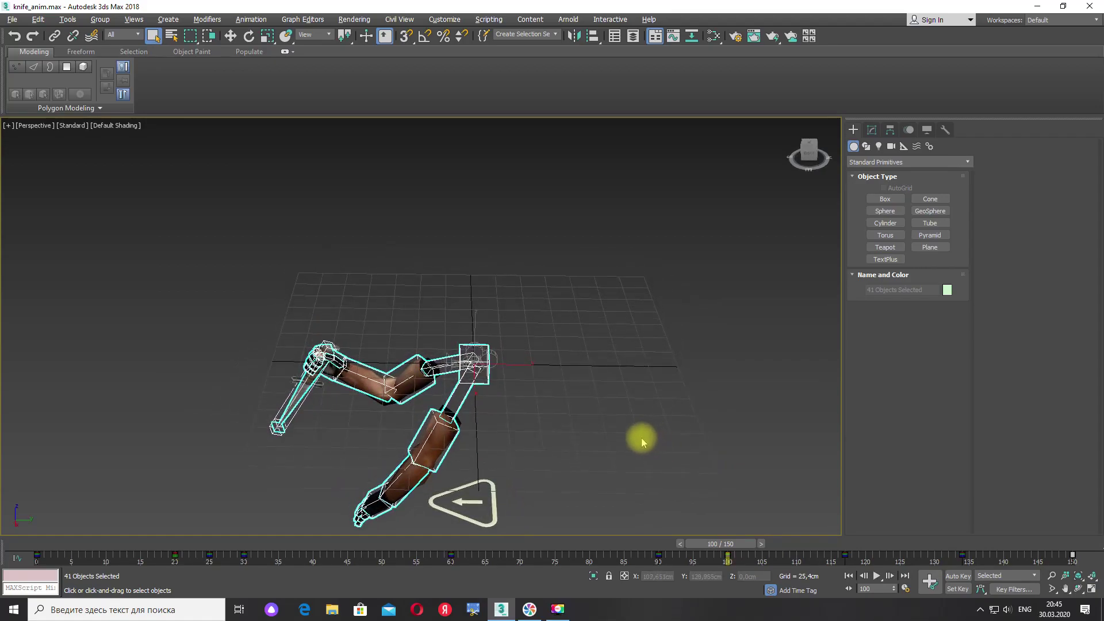
pyautogui.moveTo(640, 438)
pyautogui.keyDown('alt'); pyautogui.mouseDown(button='middle')
pyautogui.moveTo(623, 423)
pyautogui.moveTo(593, 436)
pyautogui.moveTo(657, 439)
pyautogui.mouseUp(button='middle'); pyautogui.keyUp('alt')
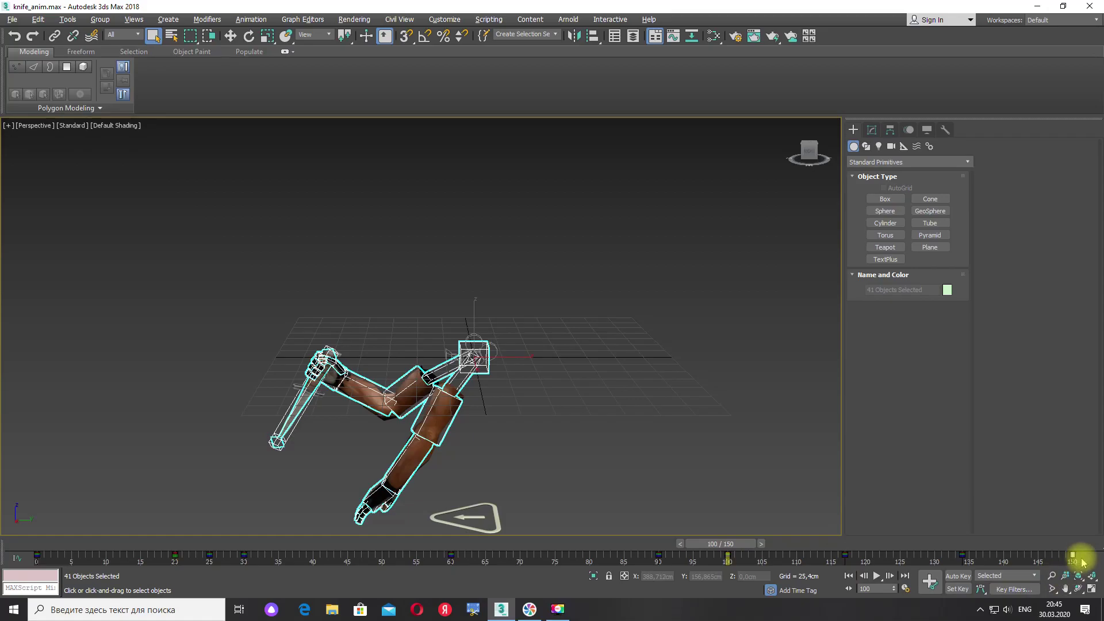
# - Extend the animation's end time to 190 and copy the selected rig's frame 100 pose to a key at frame 160
pyautogui.click(905, 588)
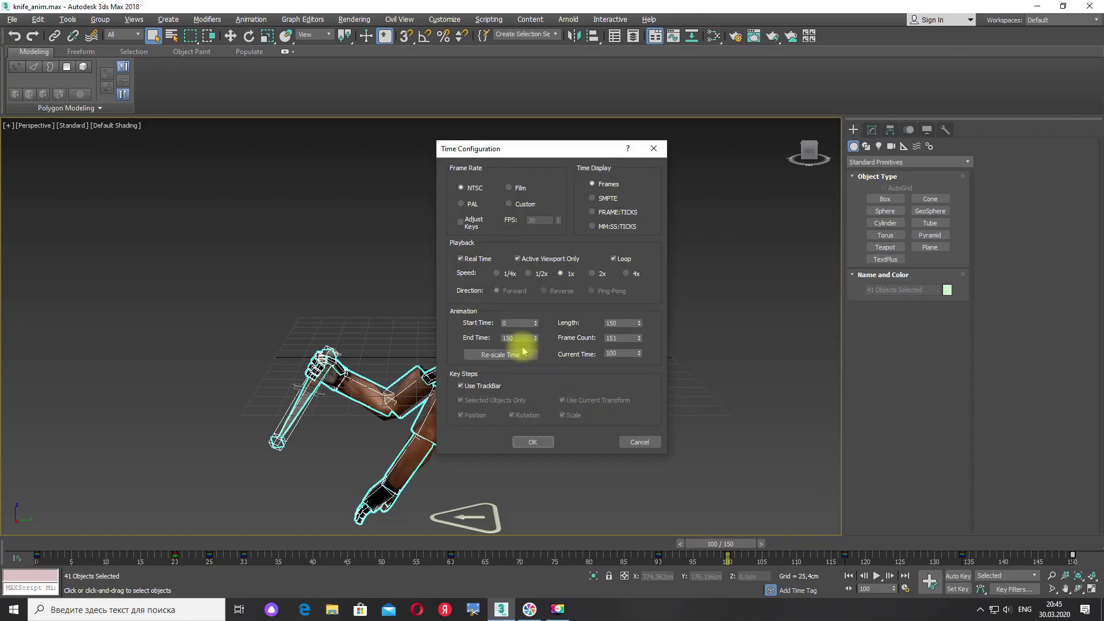
pyautogui.doubleClick(504, 338)
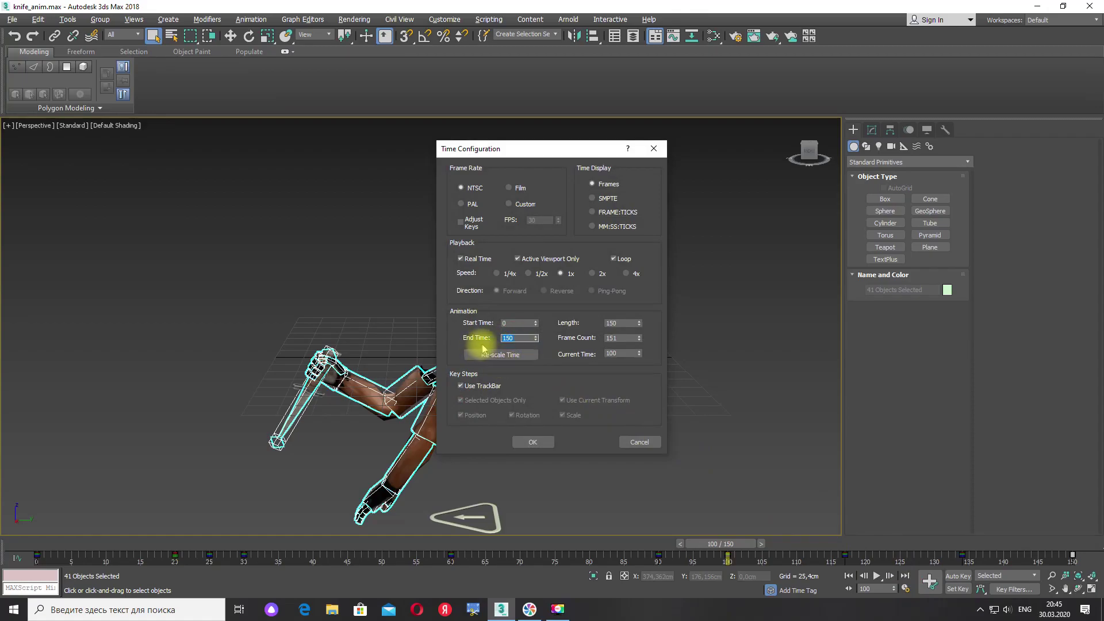
pyautogui.write('190')
pyautogui.click(533, 442)
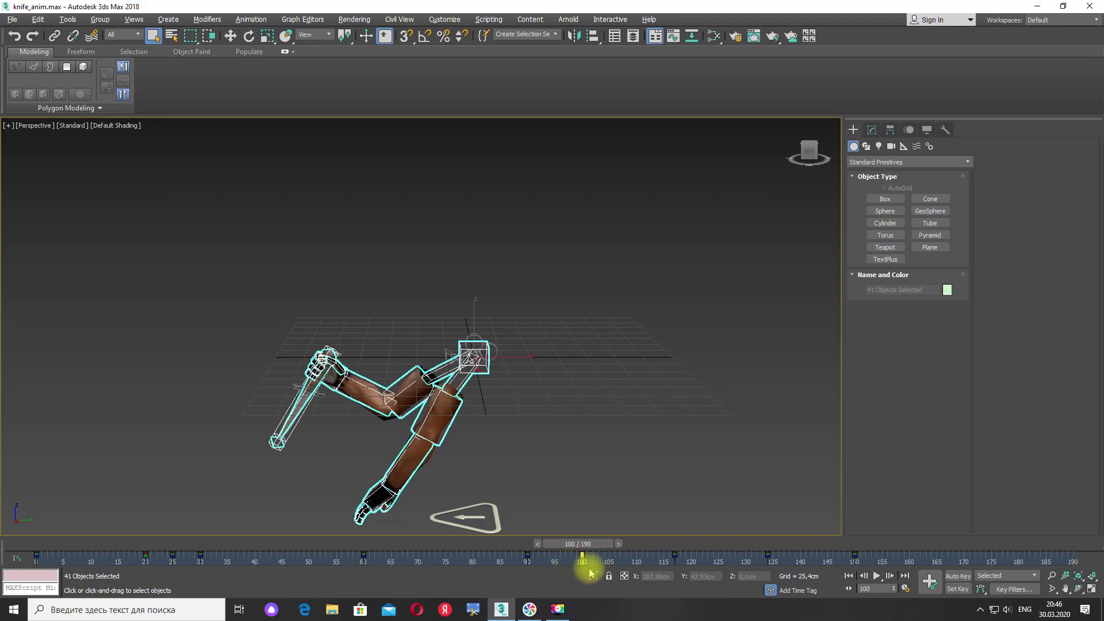
pyautogui.keyDown('shift'); pyautogui.moveTo(581, 557); pyautogui.dragTo(909, 559); pyautogui.keyUp('shift')
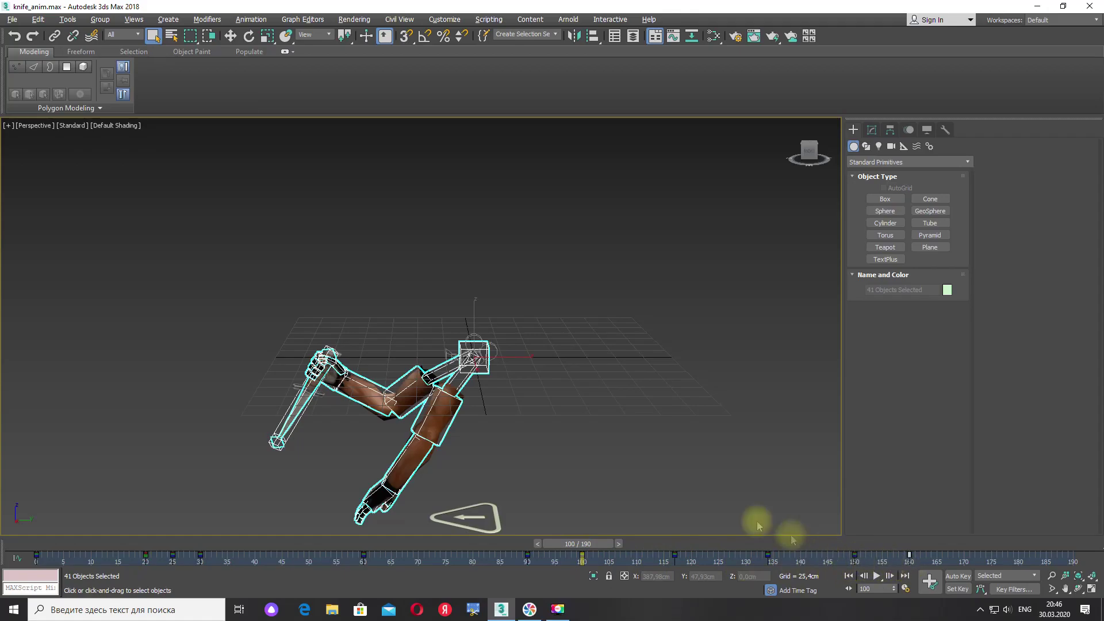
# - Set the animation's start time to 160 so the active range covers frames 160 to 190
pyautogui.click(904, 588)
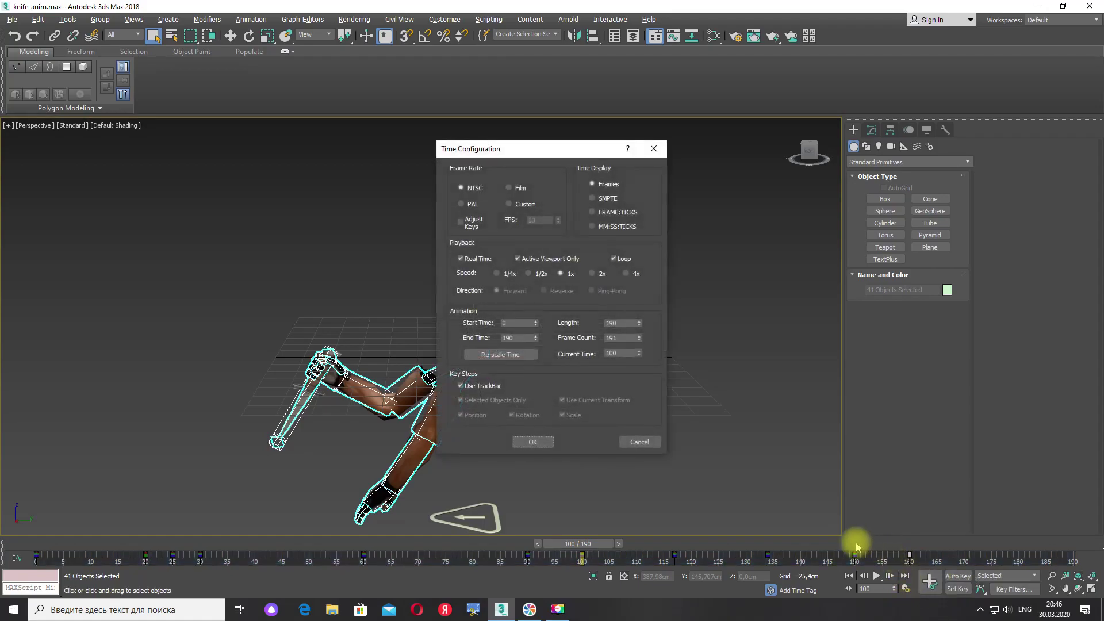
pyautogui.click(511, 323)
pyautogui.write('16')
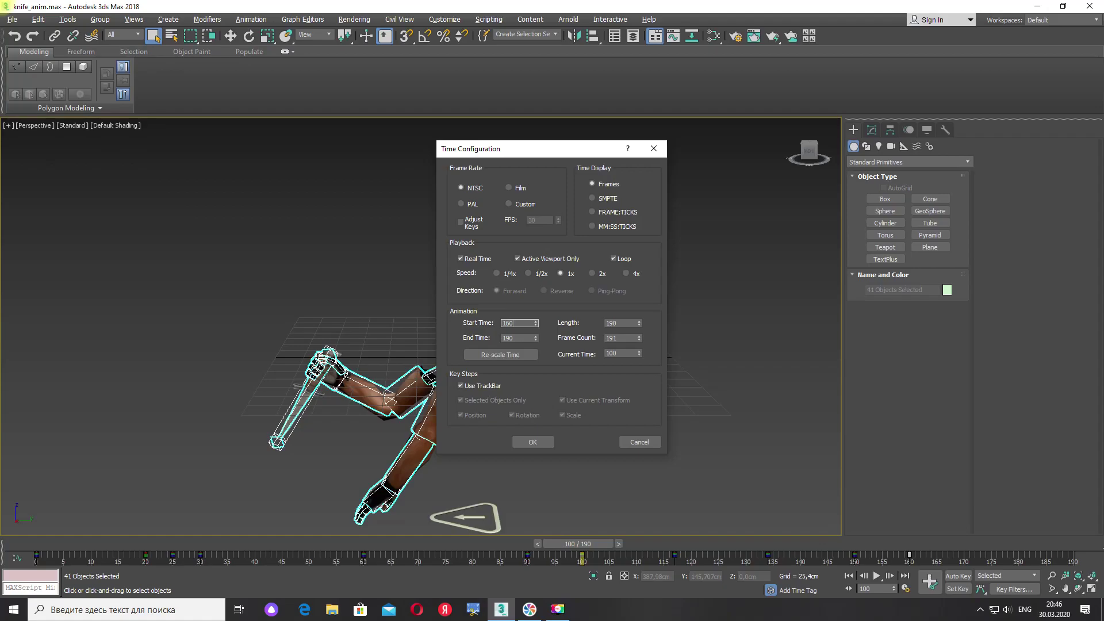
pyautogui.click(532, 442)
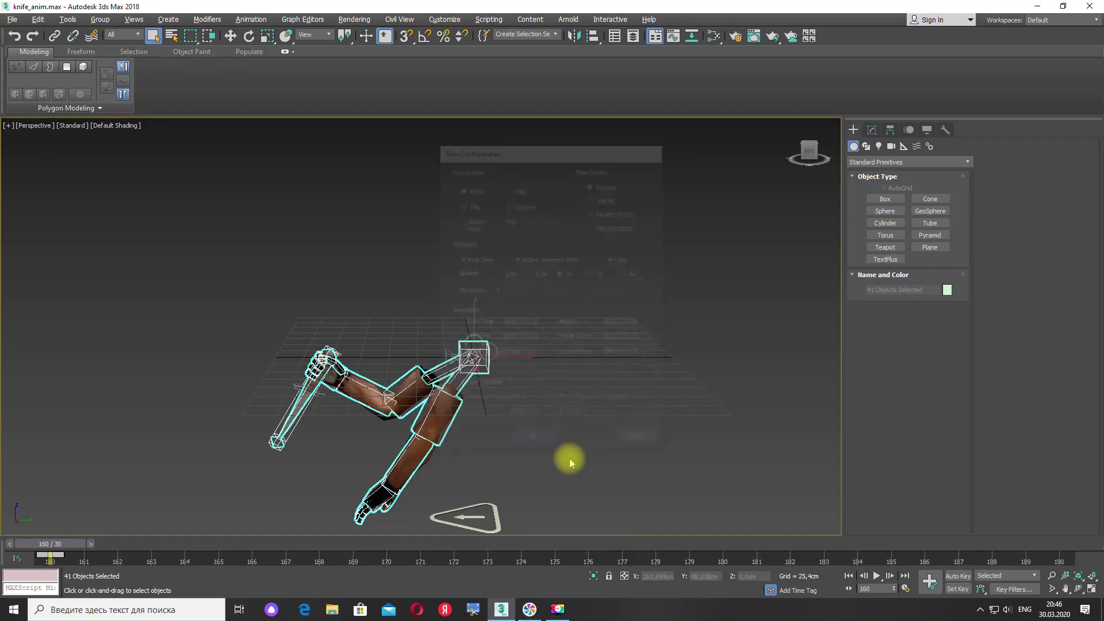
# - Clear the selection, turn on Auto Key and go to frame 162
pyautogui.click(605, 463)
pyautogui.keyDown('alt'); pyautogui.moveTo(605, 463); pyautogui.dragTo(672, 472, button='middle'); pyautogui.keyUp('alt')
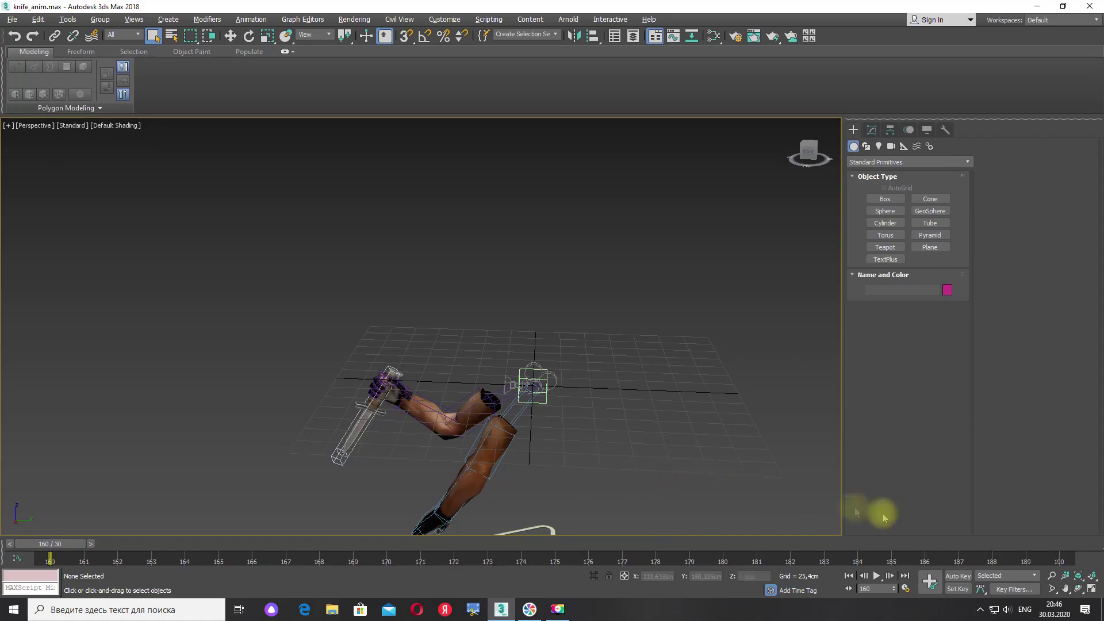
pyautogui.click(952, 576)
pyautogui.keyDown('alt'); pyautogui.moveTo(697, 473); pyautogui.dragTo(482, 491, button='middle'); pyautogui.keyUp('alt')
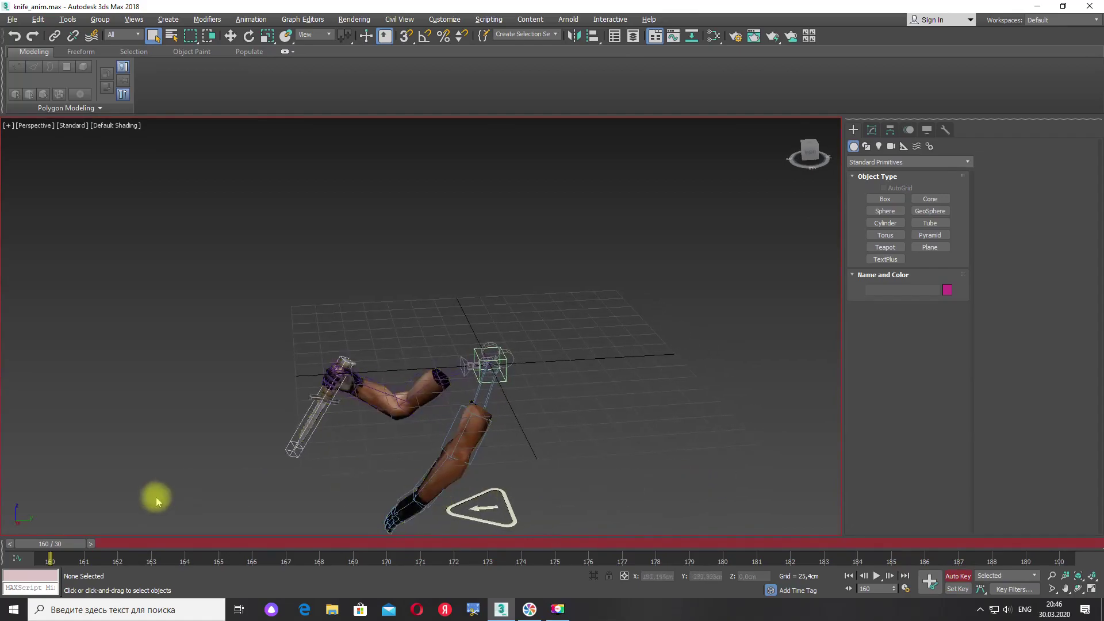
pyautogui.moveTo(61, 545); pyautogui.dragTo(118, 545)
# - Rotate the left upper arm bone at frame 162 to swing the empty arm away from its lowered pose
pyautogui.keyDown('alt'); pyautogui.moveTo(319, 486); pyautogui.dragTo(395, 492, button='middle'); pyautogui.keyUp('alt')
pyautogui.click(510, 420)
pyautogui.keyDown('alt'); pyautogui.moveTo(505, 419); pyautogui.dragTo(575, 349, button='middle'); pyautogui.keyUp('alt')
pyautogui.click(249, 35)
pyautogui.keyDown('alt'); pyautogui.moveTo(564, 290); pyautogui.dragTo(523, 321, button='middle'); pyautogui.keyUp('alt')
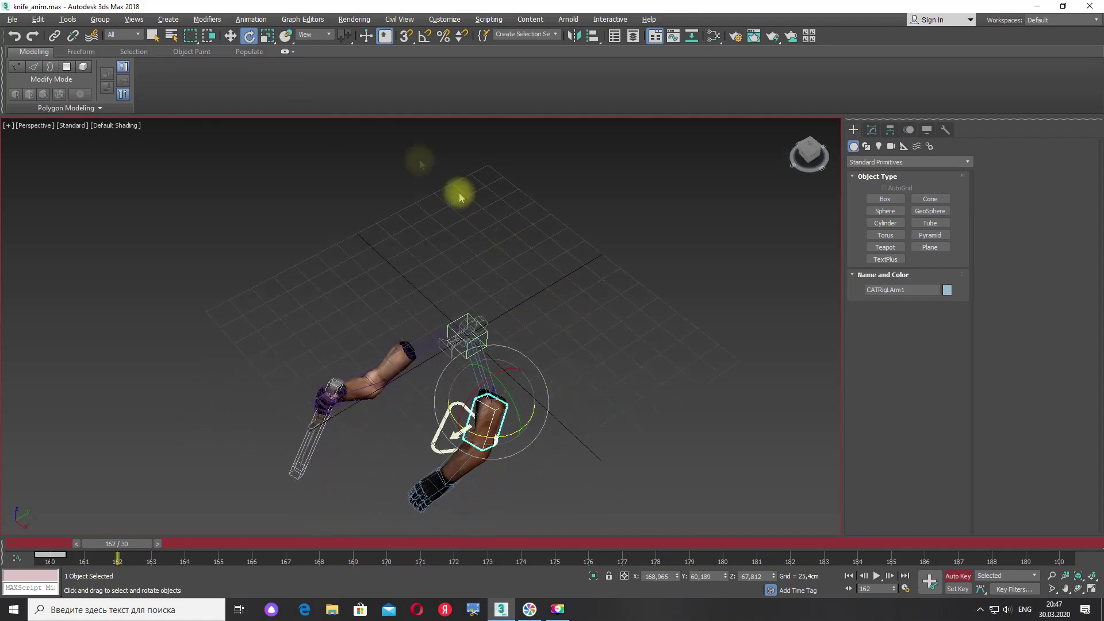
pyautogui.moveTo(514, 400); pyautogui.dragTo(352, 266)
pyautogui.keyDown('alt'); pyautogui.moveTo(571, 408); pyautogui.dragTo(512, 375, button='middle'); pyautogui.keyUp('alt')
pyautogui.moveTo(509, 373); pyautogui.dragTo(557, 375)
# - At frame 164, rotate the left upper arm bone until the arm points straight up with the hand on top
pyautogui.moveTo(137, 546); pyautogui.dragTo(185, 543)
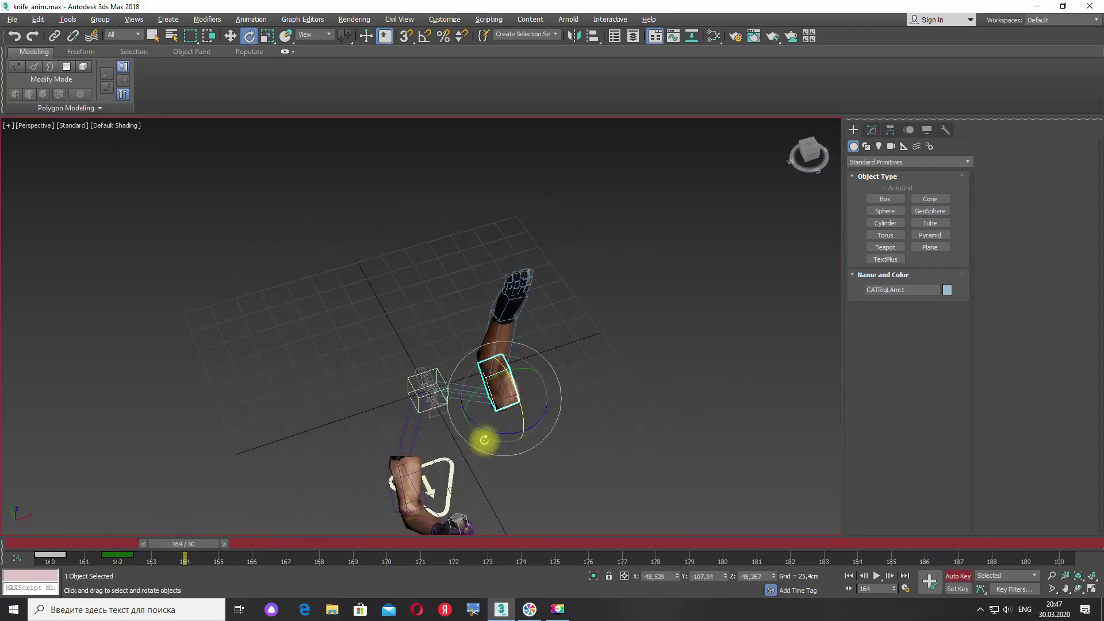
pyautogui.moveTo(487, 431); pyautogui.dragTo(584, 433)
pyautogui.keyDown('alt'); pyautogui.moveTo(584, 433); pyautogui.dragTo(648, 399, button='middle'); pyautogui.keyUp('alt')
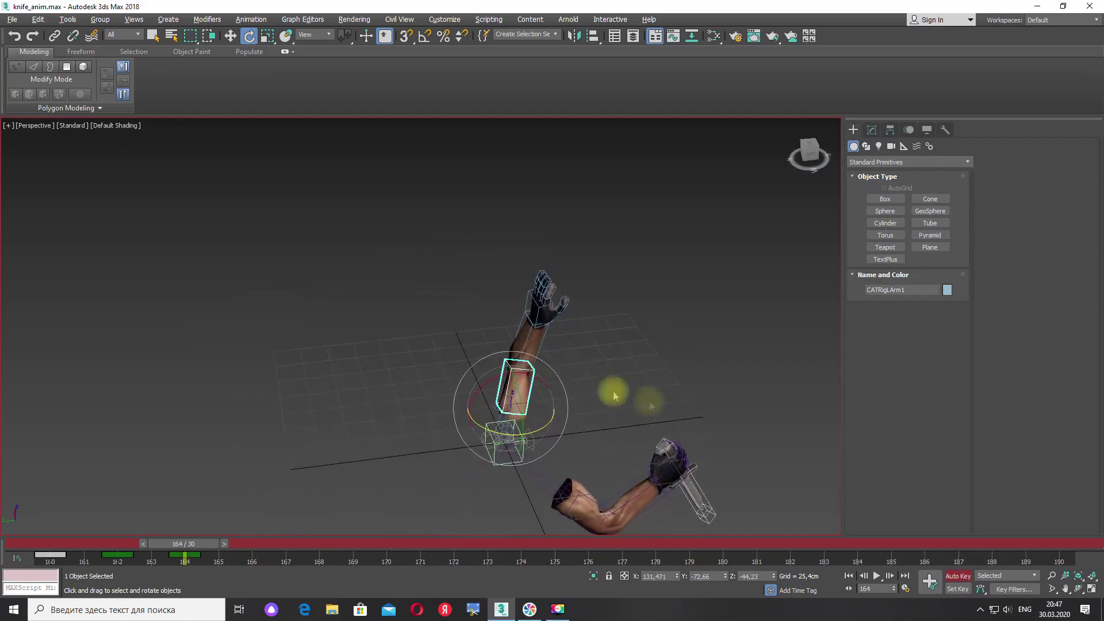
pyautogui.moveTo(494, 380); pyautogui.dragTo(468, 382)
pyautogui.keyDown('alt'); pyautogui.moveTo(468, 381); pyautogui.dragTo(638, 402, button='middle'); pyautogui.keyUp('alt')
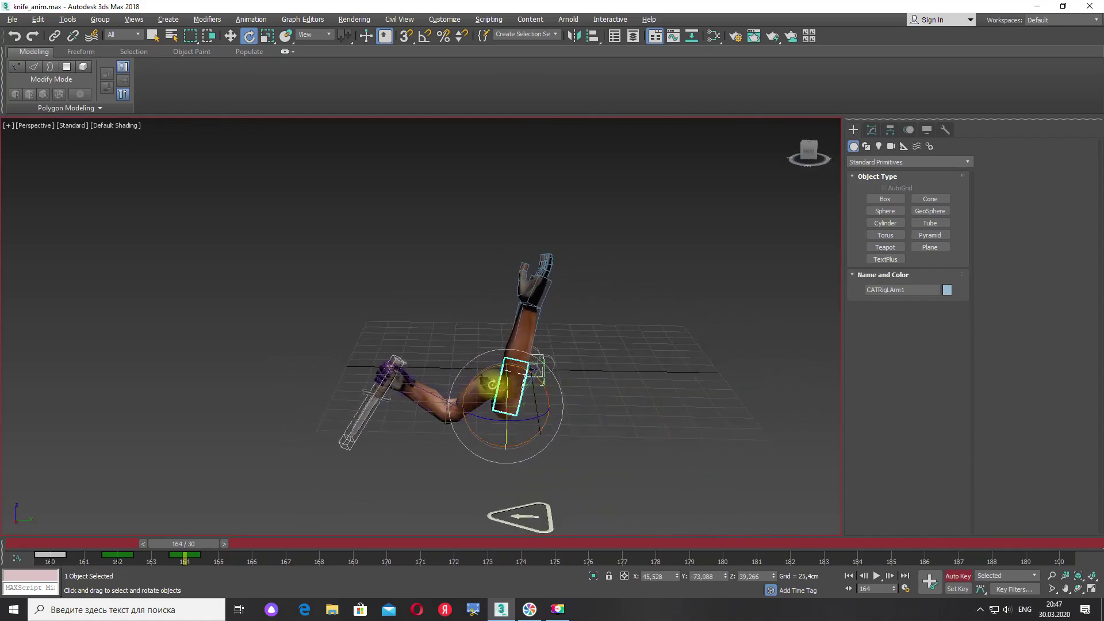
pyautogui.moveTo(483, 373)
pyautogui.mouseDown()
pyautogui.moveTo(463, 381)
pyautogui.moveTo(492, 369)
pyautogui.mouseUp()
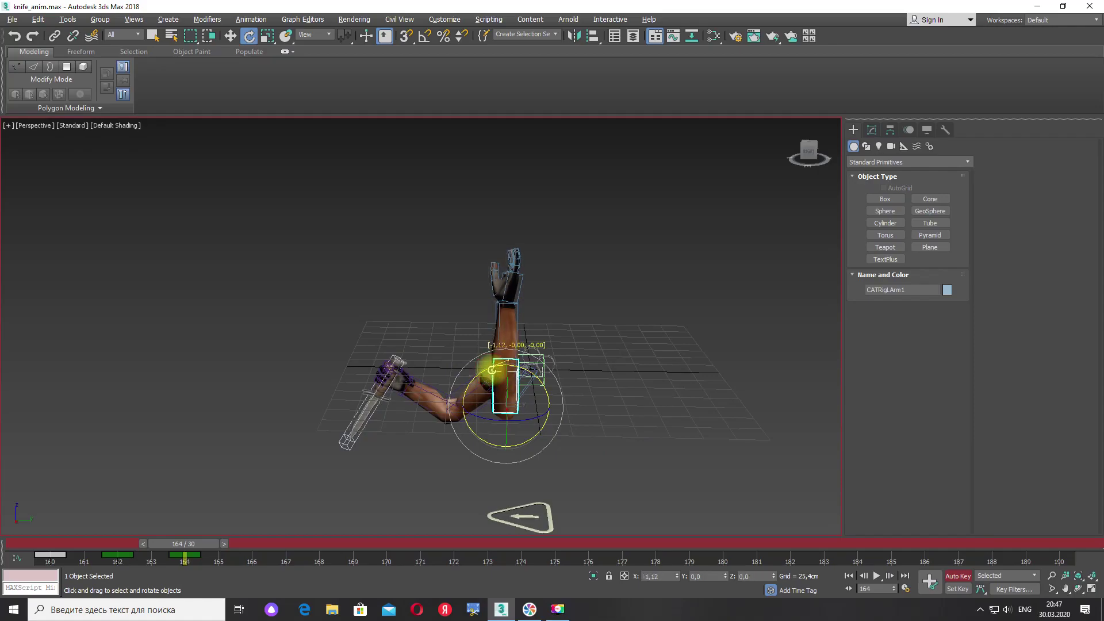
pyautogui.keyDown('alt'); pyautogui.moveTo(492, 370); pyautogui.dragTo(364, 455, button='middle'); pyautogui.keyUp('alt')
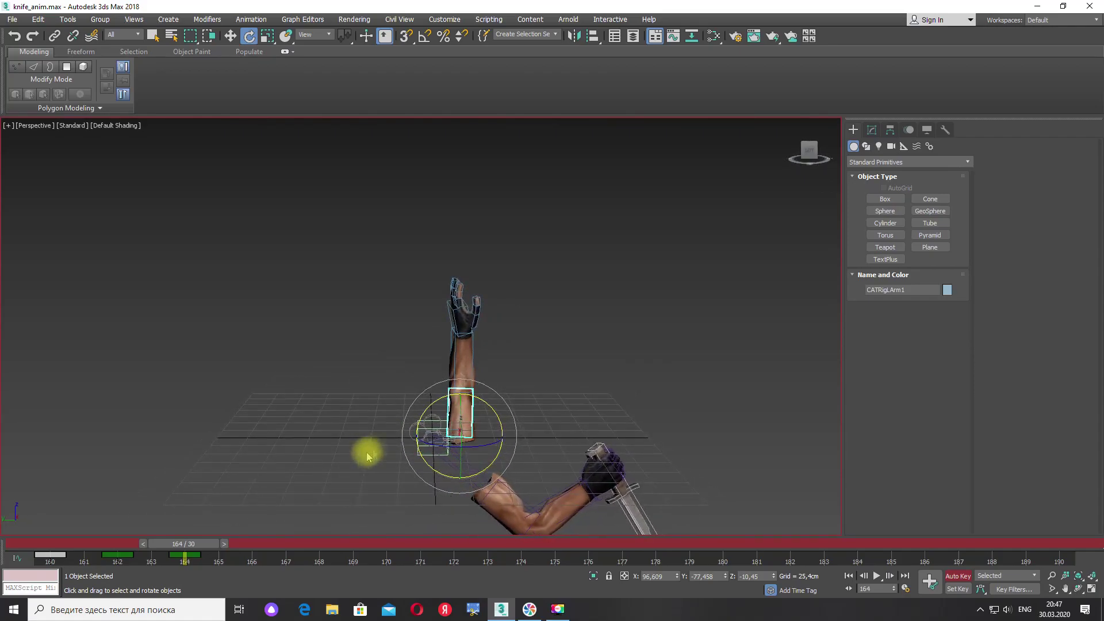
# - At frame 169, select all three bones of the left index finger and set the reference coordinate system to Local
pyautogui.moveTo(209, 544); pyautogui.dragTo(354, 555)
pyautogui.press('e')
pyautogui.keyDown('alt'); pyautogui.moveTo(357, 493); pyautogui.dragTo(522, 431, button='middle'); pyautogui.keyUp('alt')
pyautogui.scroll(5, 456, 394)
pyautogui.keyDown('alt'); pyautogui.moveTo(443, 381); pyautogui.dragTo(492, 396, button='middle'); pyautogui.keyUp('alt')
pyautogui.scroll(2, 492, 396)
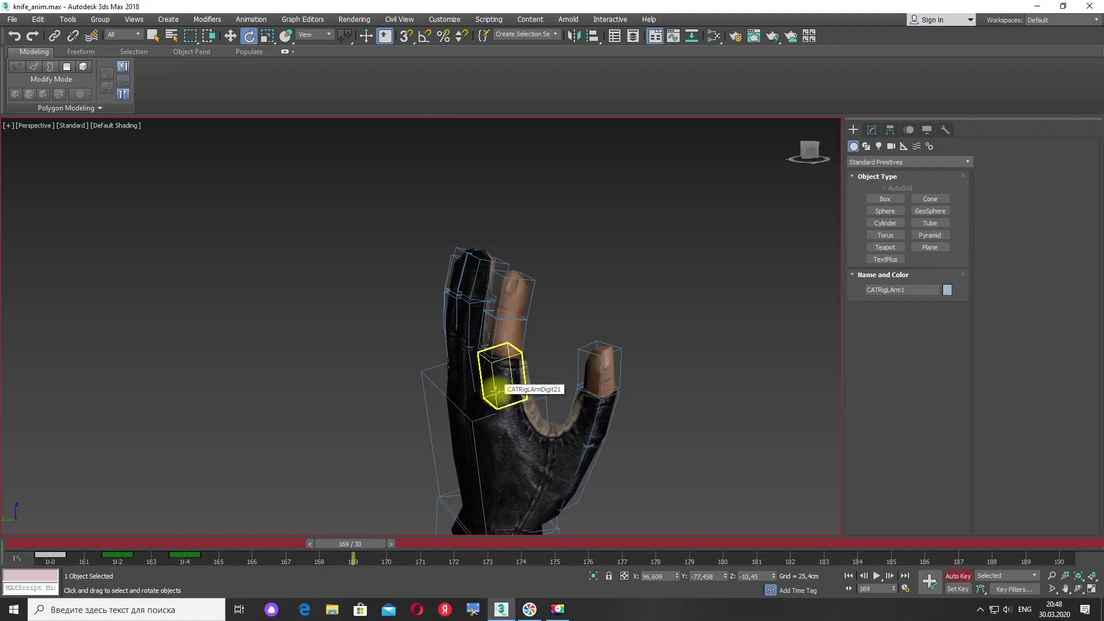
pyautogui.doubleClick(494, 391)
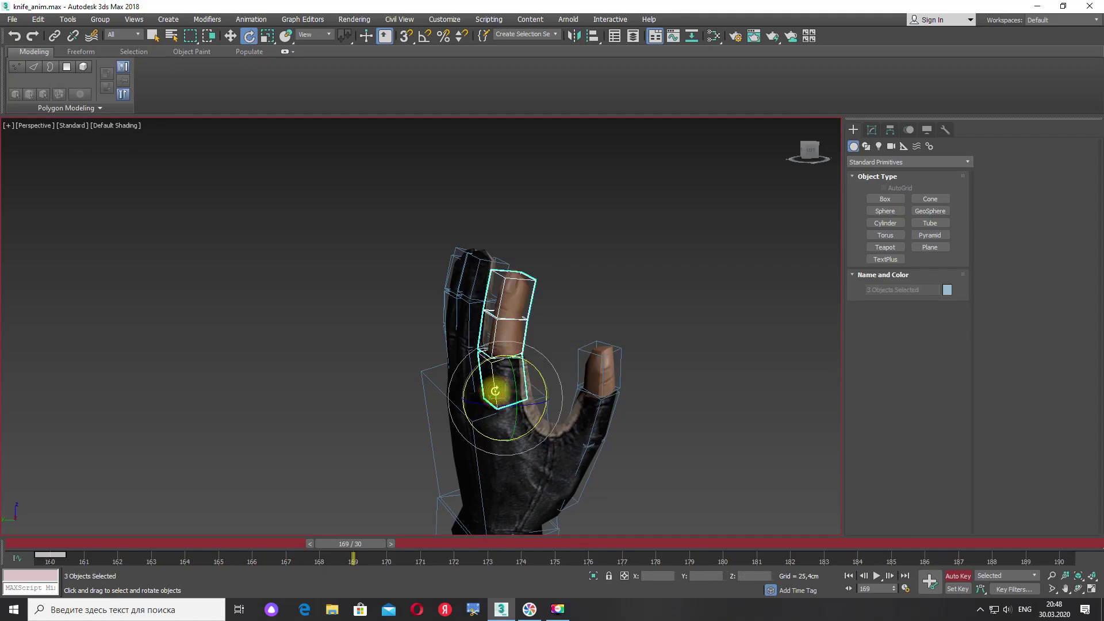
pyautogui.keyDown('alt'); pyautogui.moveTo(558, 386); pyautogui.dragTo(651, 382, button='middle'); pyautogui.keyUp('alt')
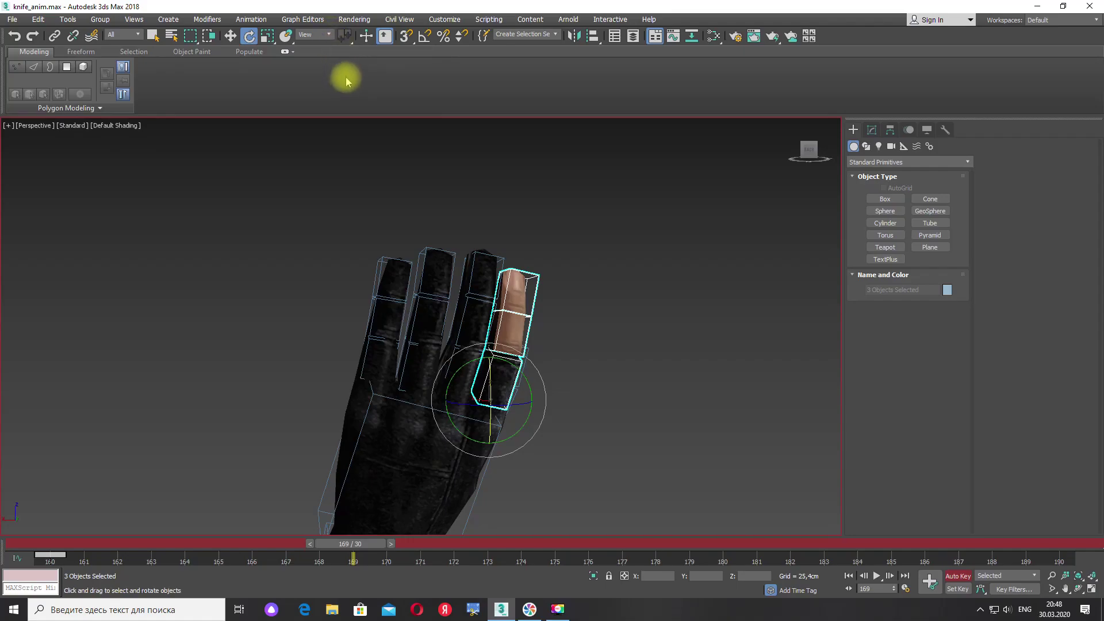
pyautogui.click(329, 36)
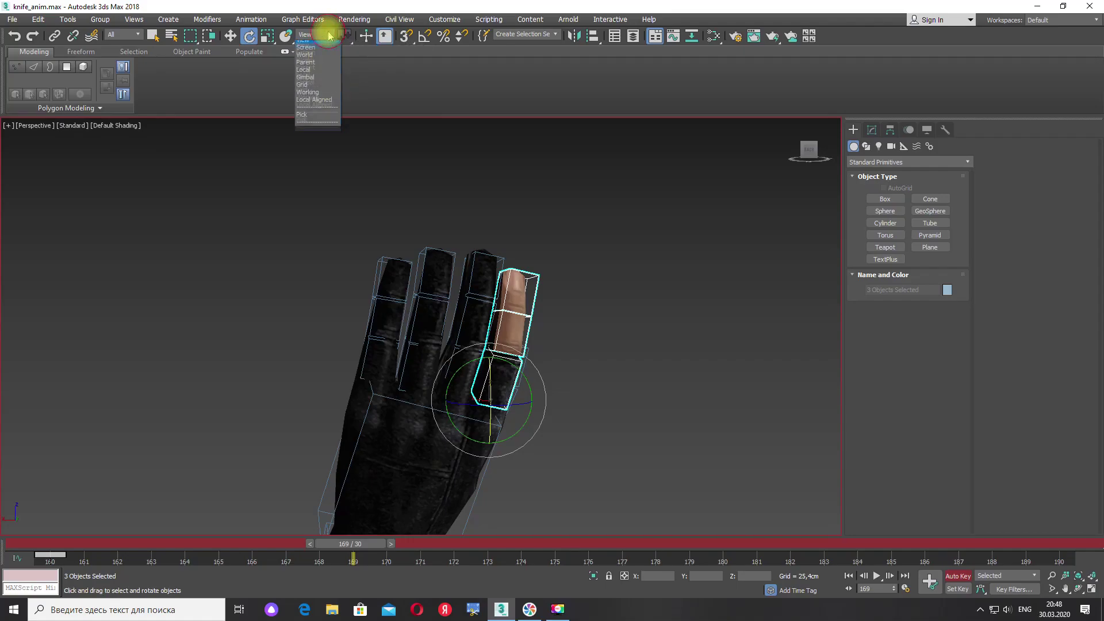
pyautogui.click(310, 75)
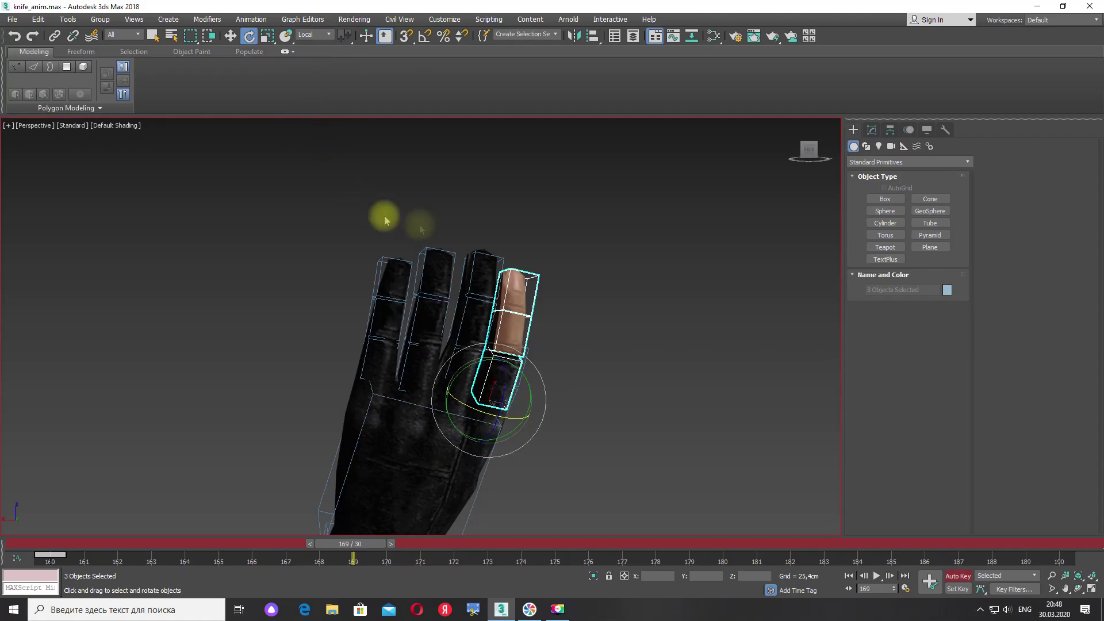
# - Rotate the left index finger's bones at frame 169 to curl the finger toward the palm
pyautogui.keyDown('alt'); pyautogui.moveTo(628, 382); pyautogui.dragTo(470, 411, button='middle'); pyautogui.keyUp('alt')
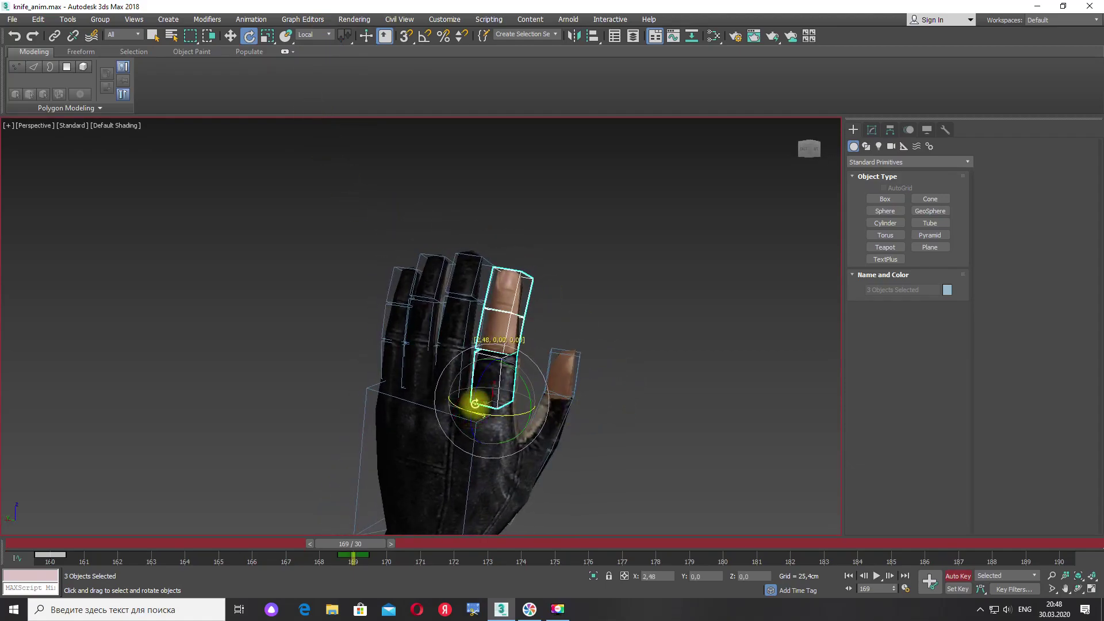
pyautogui.moveTo(469, 426); pyautogui.dragTo(487, 331)
pyautogui.keyDown('alt'); pyautogui.moveTo(631, 436); pyautogui.dragTo(585, 427, button='middle'); pyautogui.keyUp('alt')
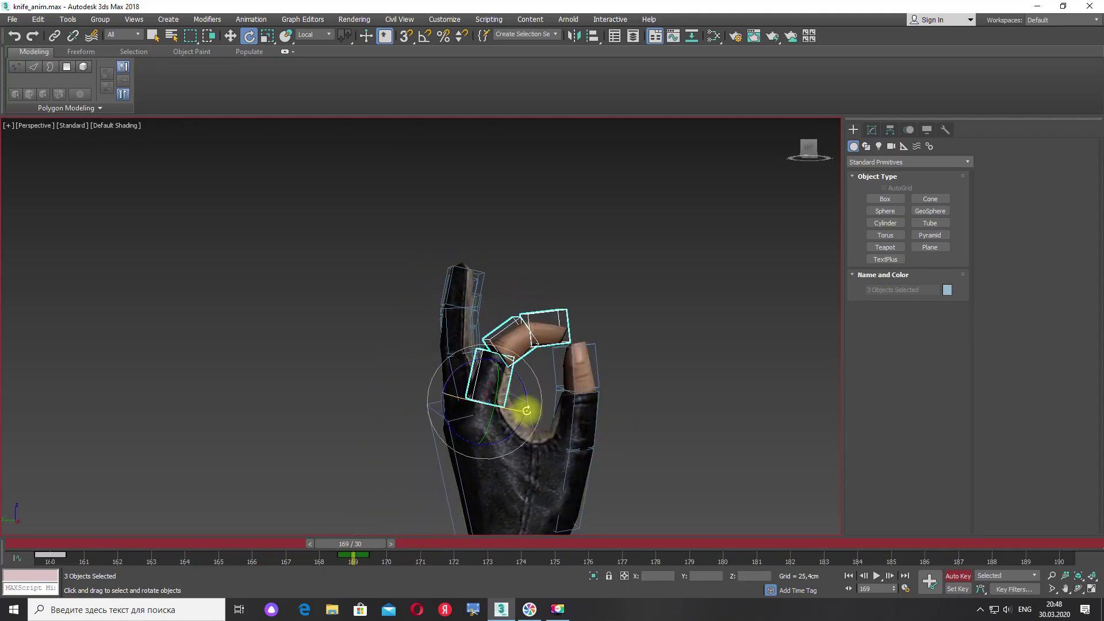
pyautogui.keyDown('alt'); pyautogui.moveTo(522, 410); pyautogui.dragTo(559, 433, button='middle'); pyautogui.keyUp('alt')
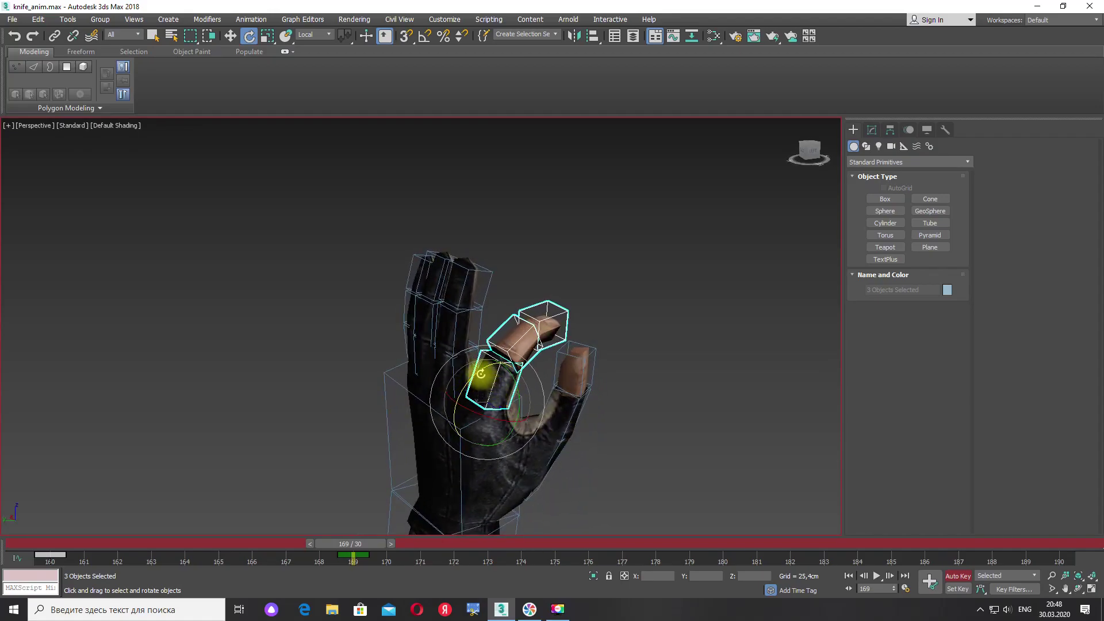
pyautogui.moveTo(479, 374); pyautogui.dragTo(479, 375)
pyautogui.keyDown('alt'); pyautogui.moveTo(479, 375); pyautogui.dragTo(623, 414, button='middle'); pyautogui.keyUp('alt')
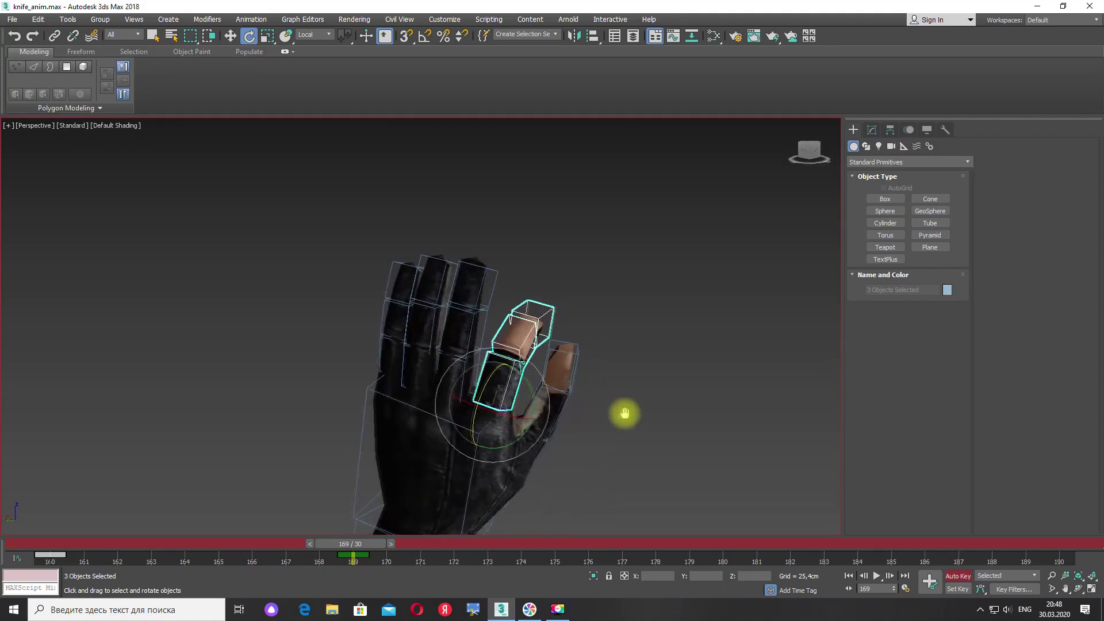
# - Select the left middle finger's three bones, rotate them to match the curled index finger and clear the selection
pyautogui.keyDown('alt'); pyautogui.moveTo(441, 359); pyautogui.dragTo(542, 395, button='middle'); pyautogui.keyUp('alt')
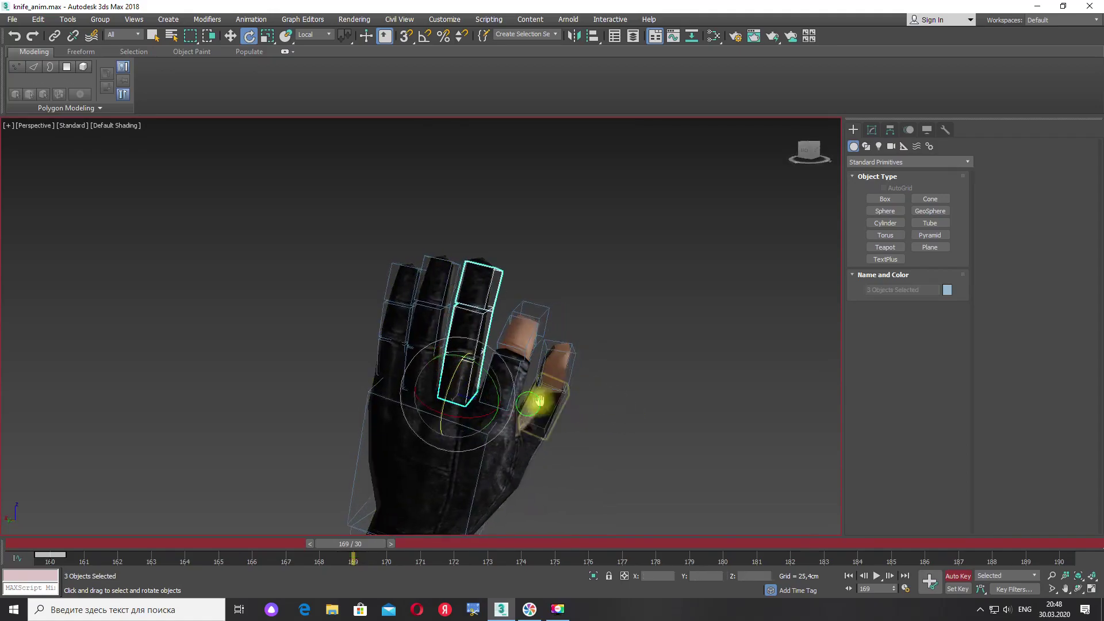
pyautogui.doubleClick(470, 390)
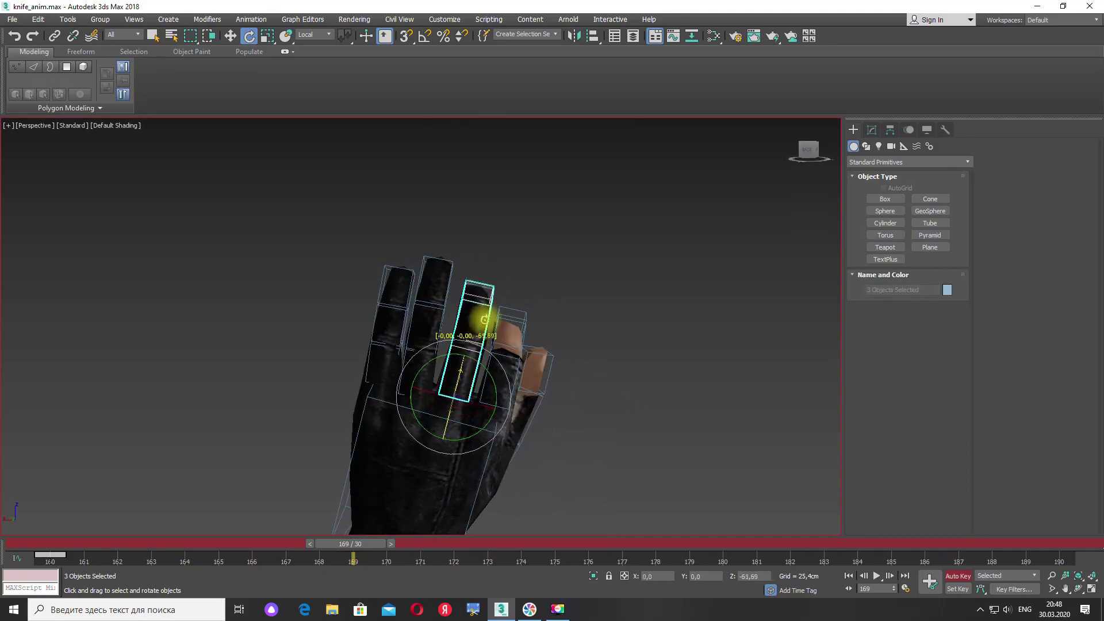
pyautogui.moveTo(490, 293); pyautogui.dragTo(460, 361)
pyautogui.keyDown('alt'); pyautogui.moveTo(449, 364); pyautogui.dragTo(419, 370, button='middle'); pyautogui.keyUp('alt')
pyautogui.click(641, 410)
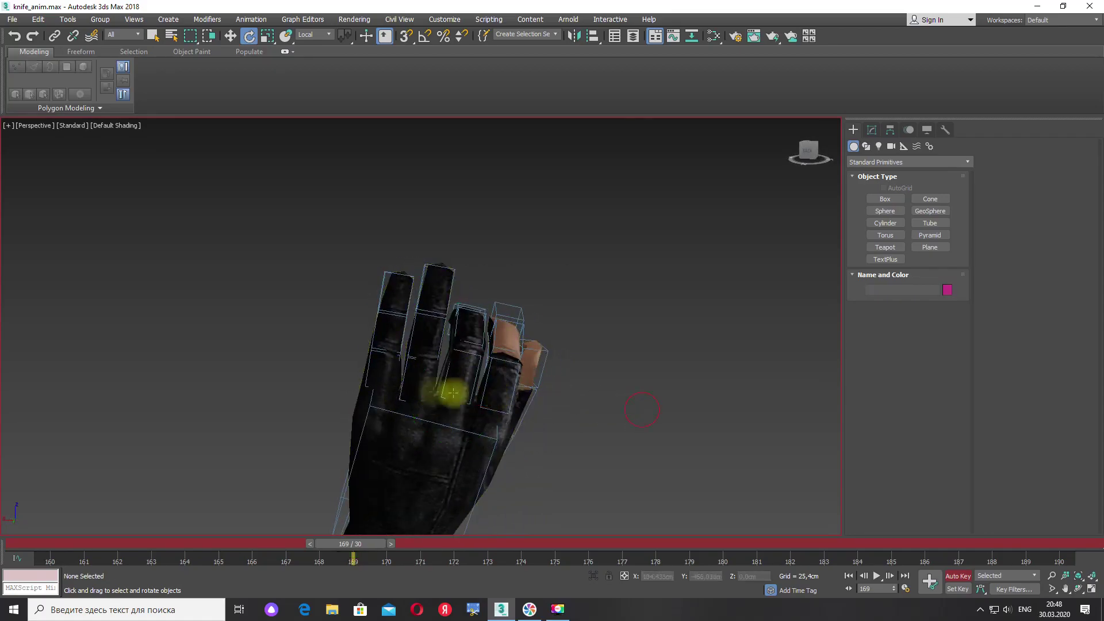
# - Curl the left ring finger's three bones toward the palm in line with the middle finger, then deselect them
pyautogui.doubleClick(402, 381)
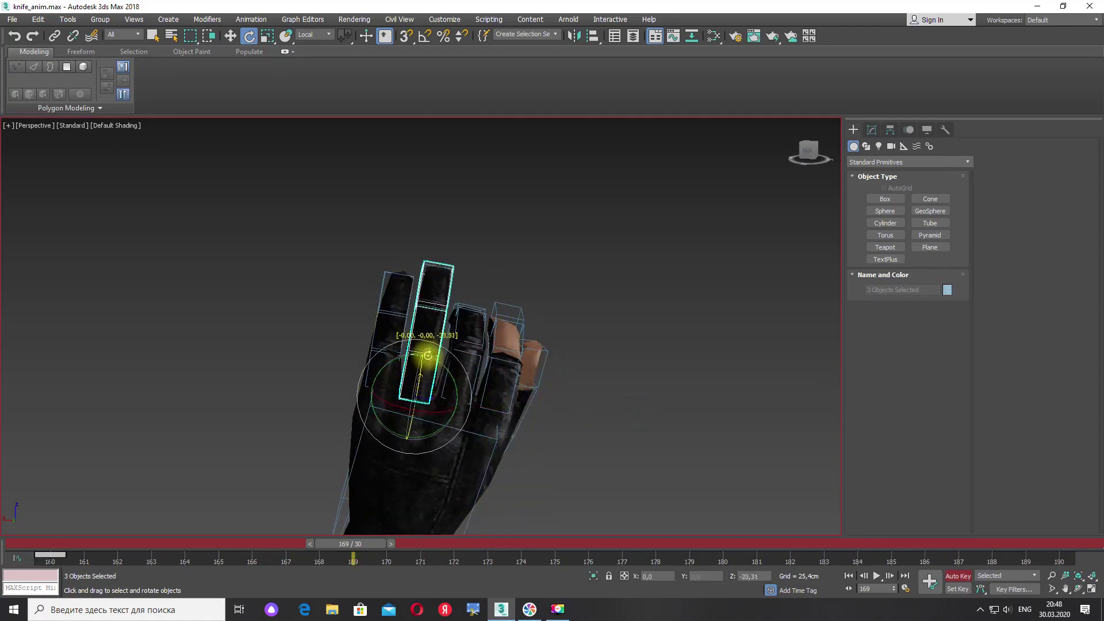
pyautogui.moveTo(437, 313); pyautogui.dragTo(389, 350)
pyautogui.moveTo(389, 350); pyautogui.dragTo(493, 358, button='middle')
pyautogui.click(300, 333)
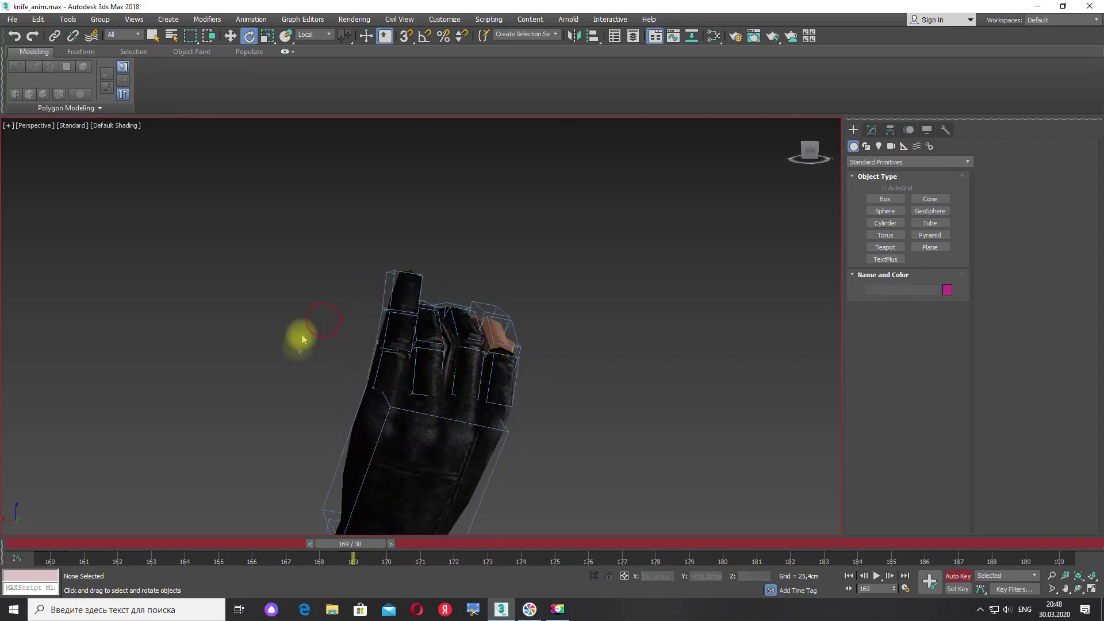
# - Curl the left little finger's three bones toward the palm alongside the other bent fingers
pyautogui.doubleClick(378, 371)
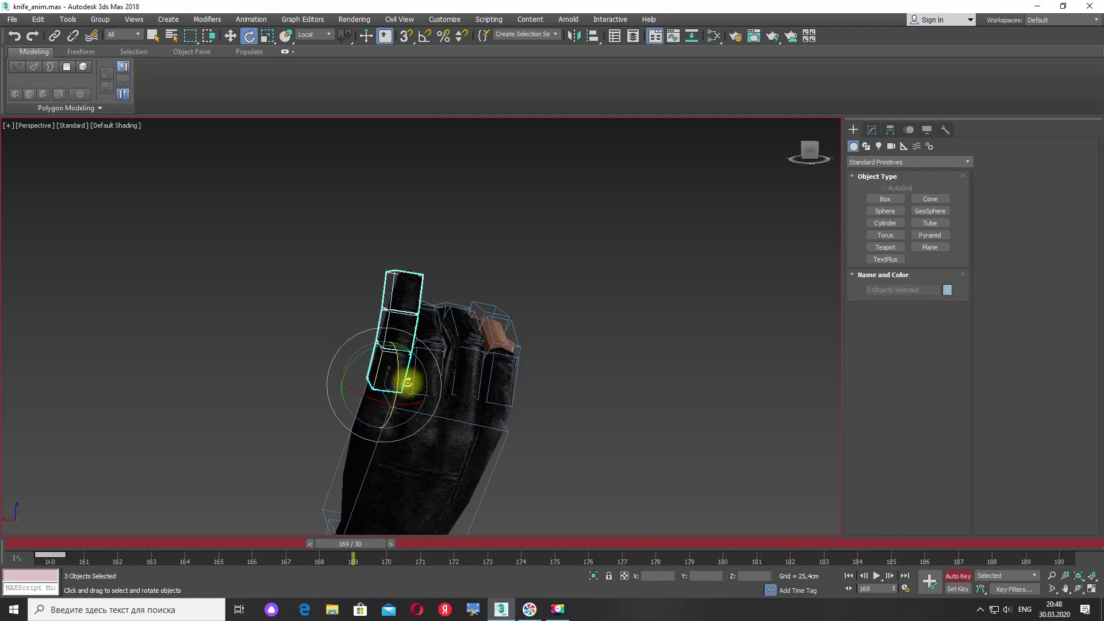
pyautogui.keyDown('alt'); pyautogui.moveTo(451, 407); pyautogui.dragTo(396, 394, button='middle'); pyautogui.keyUp('alt')
pyautogui.moveTo(389, 386); pyautogui.dragTo(410, 336)
pyautogui.keyDown('alt'); pyautogui.moveTo(409, 336); pyautogui.dragTo(313, 317, button='middle'); pyautogui.keyUp('alt')
# - Select the left thumb's whole bone chain and rotate it inward toward the curled fingers
pyautogui.keyDown('alt'); pyautogui.moveTo(572, 436); pyautogui.dragTo(522, 381, button='middle'); pyautogui.keyUp('alt')
pyautogui.doubleClick(419, 468)
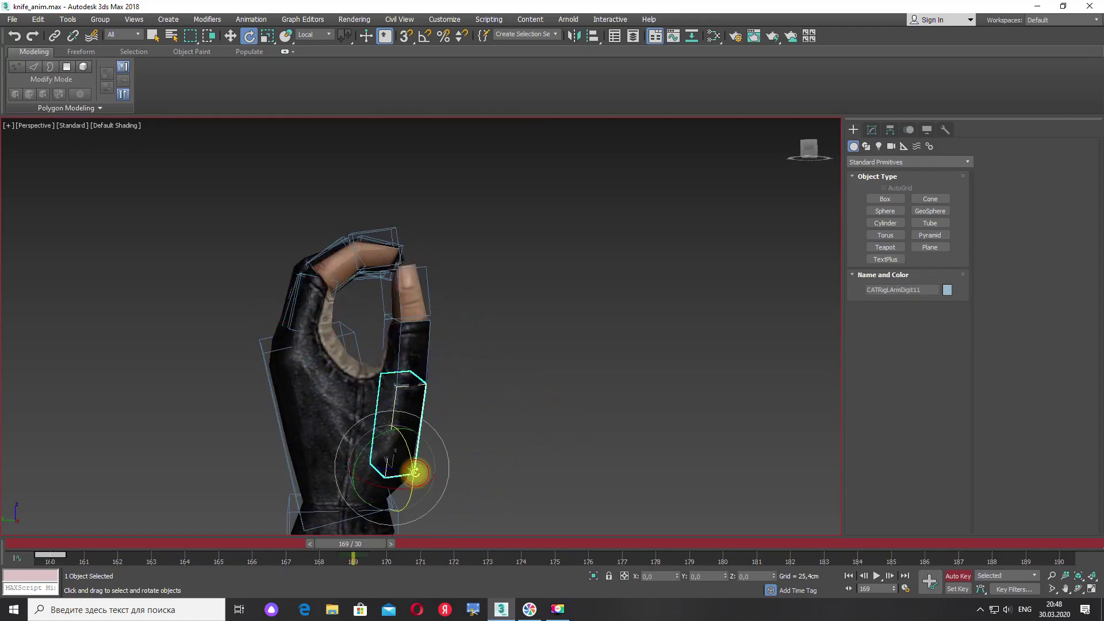
pyautogui.keyDown('alt'); pyautogui.moveTo(487, 481); pyautogui.dragTo(517, 482, button='middle'); pyautogui.keyUp('alt')
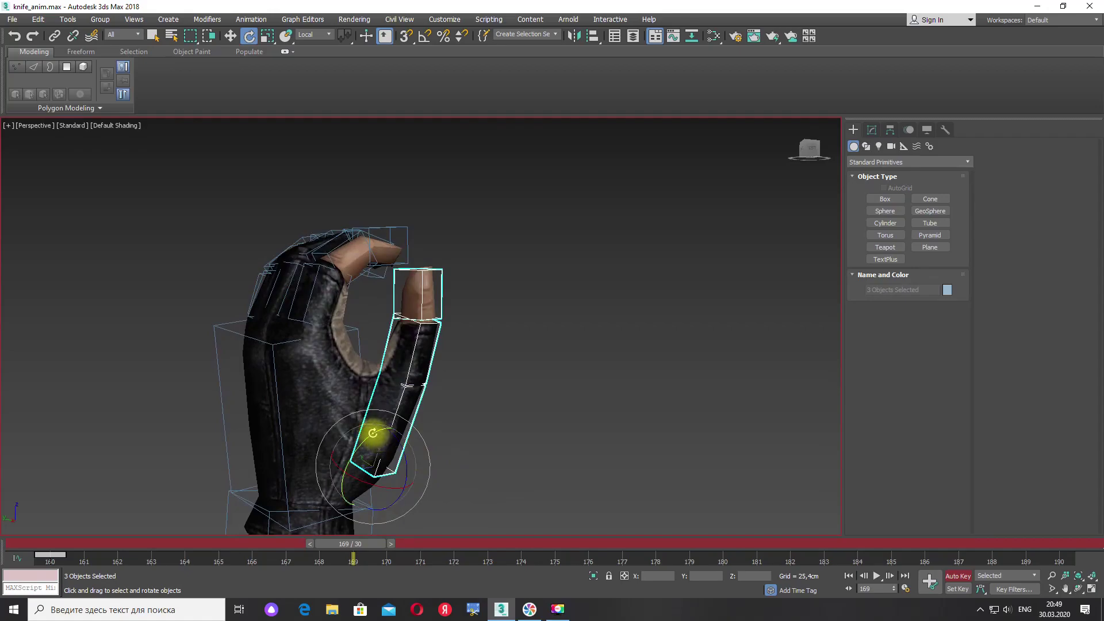
pyautogui.moveTo(373, 434); pyautogui.dragTo(431, 436)
pyautogui.keyDown('alt'); pyautogui.moveTo(432, 437); pyautogui.dragTo(453, 446, button='middle'); pyautogui.keyUp('alt')
pyautogui.click(521, 416)
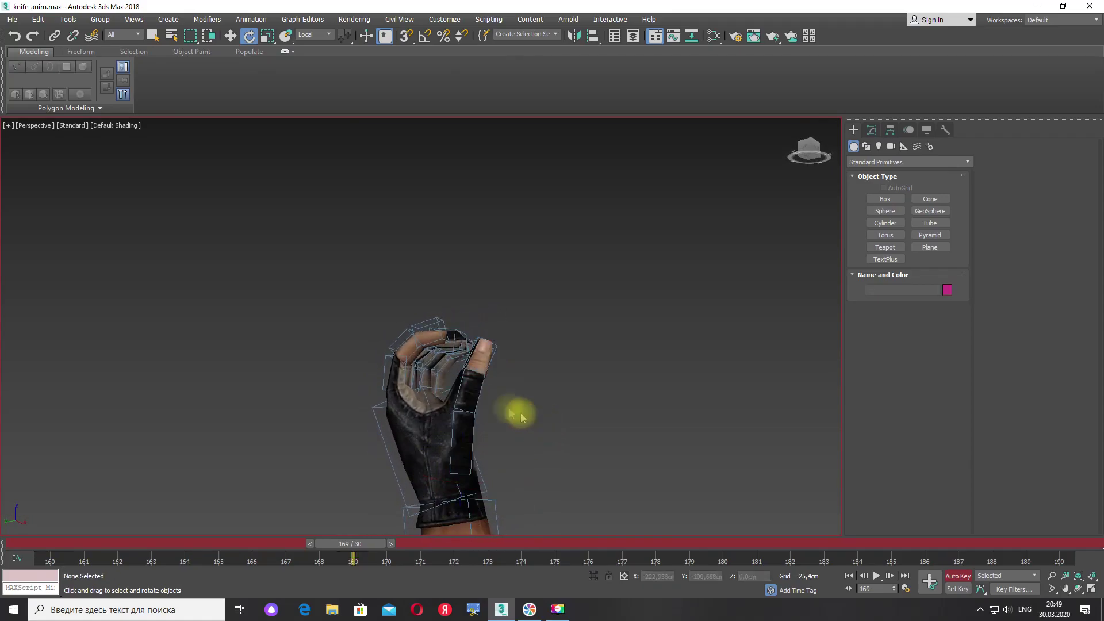
# - Adjust the rotation of the left thumb's middle and tip bones to close the thumb against the fingers
pyautogui.click(462, 383)
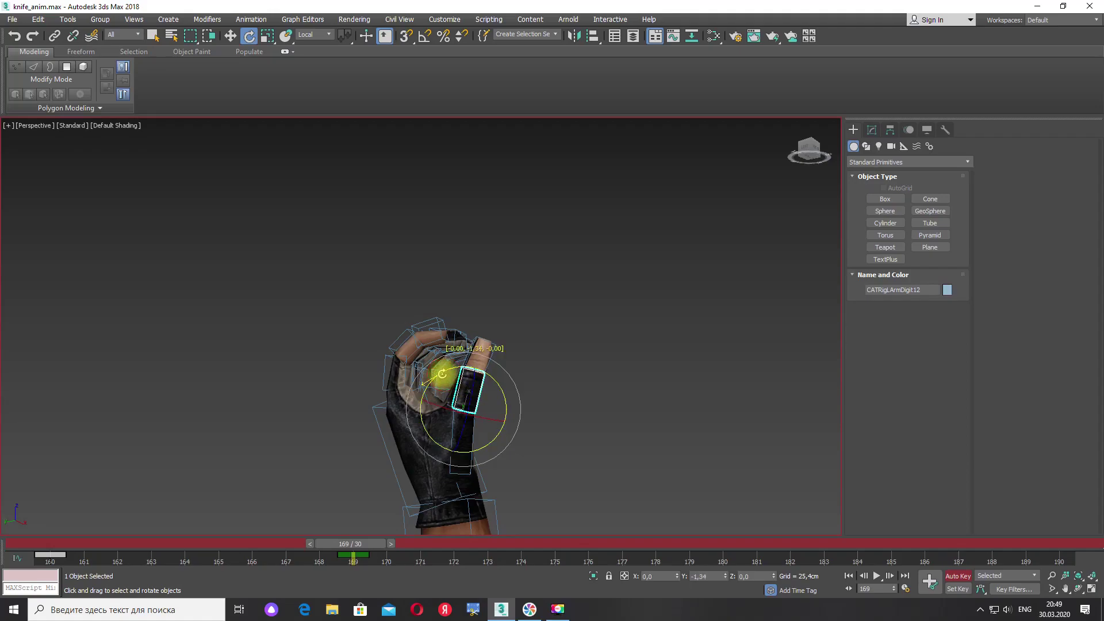
pyautogui.click(530, 365)
pyautogui.click(486, 354)
pyautogui.click(577, 438)
# - Check the frame 169 arm and hand pose through Camera001 and from several perspective angles
pyautogui.keyDown('alt'); pyautogui.moveTo(584, 436); pyautogui.dragTo(618, 467, button='middle'); pyautogui.keyUp('alt')
pyautogui.scroll(-5, 614, 467)
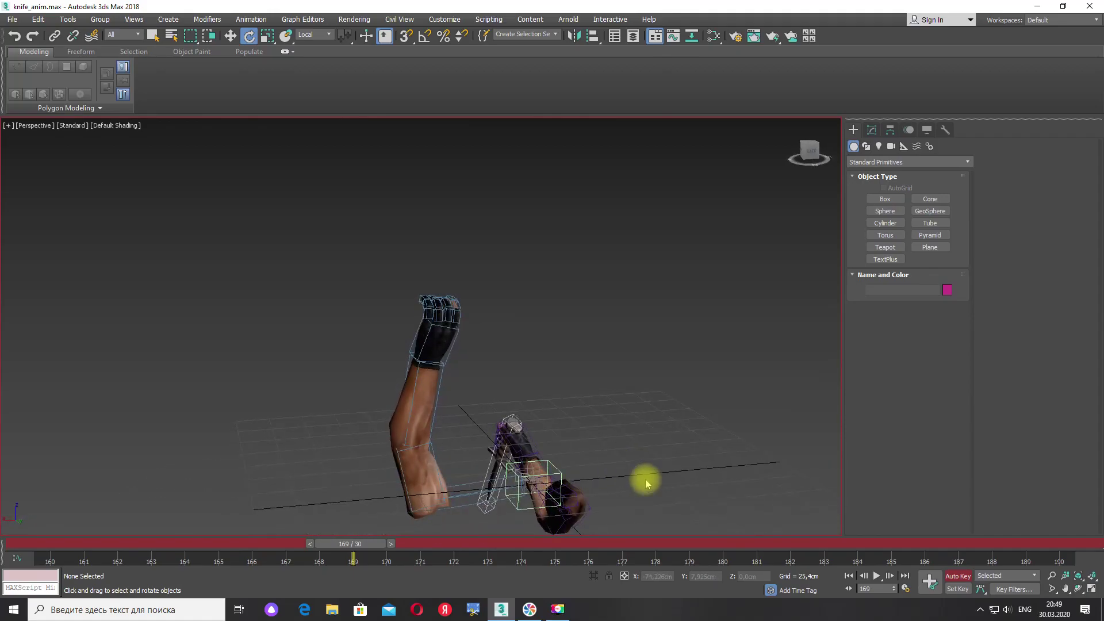
pyautogui.press('c')
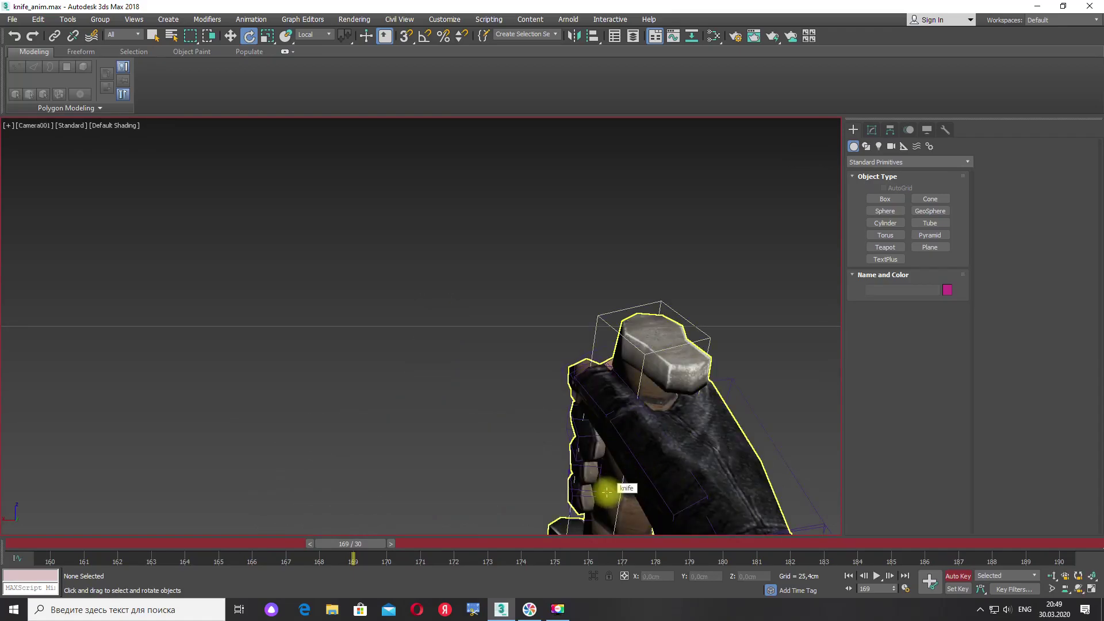
pyautogui.press('p')
pyautogui.scroll(-6, 552, 449)
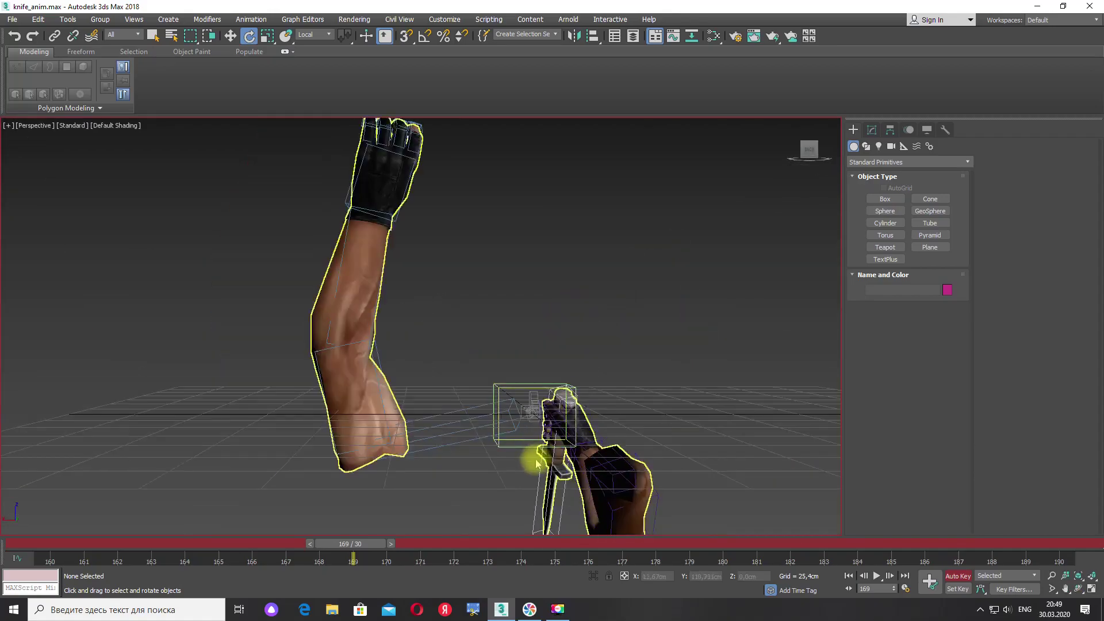
pyautogui.scroll(-5, 535, 459)
pyautogui.keyDown('alt'); pyautogui.moveTo(527, 460); pyautogui.dragTo(532, 495, button='middle'); pyautogui.keyUp('alt')
pyautogui.scroll(6, 547, 486)
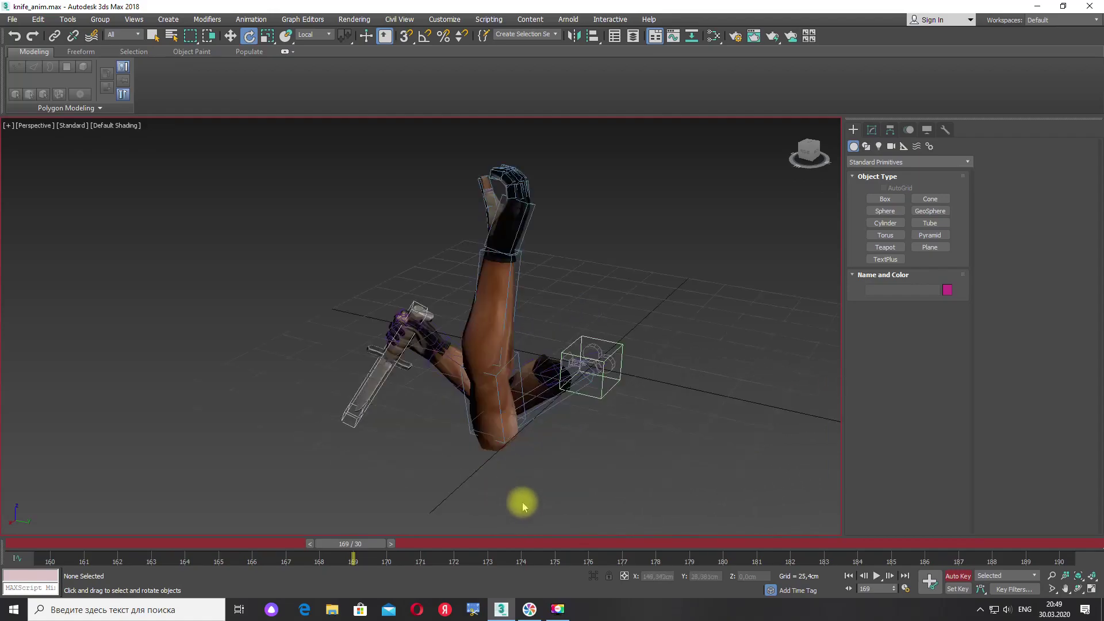
# - At frame 179, switch to the View coordinate system and rotate the left upper arm bone to swing the raised arm down and inward
pyautogui.moveTo(365, 545); pyautogui.dragTo(689, 566)
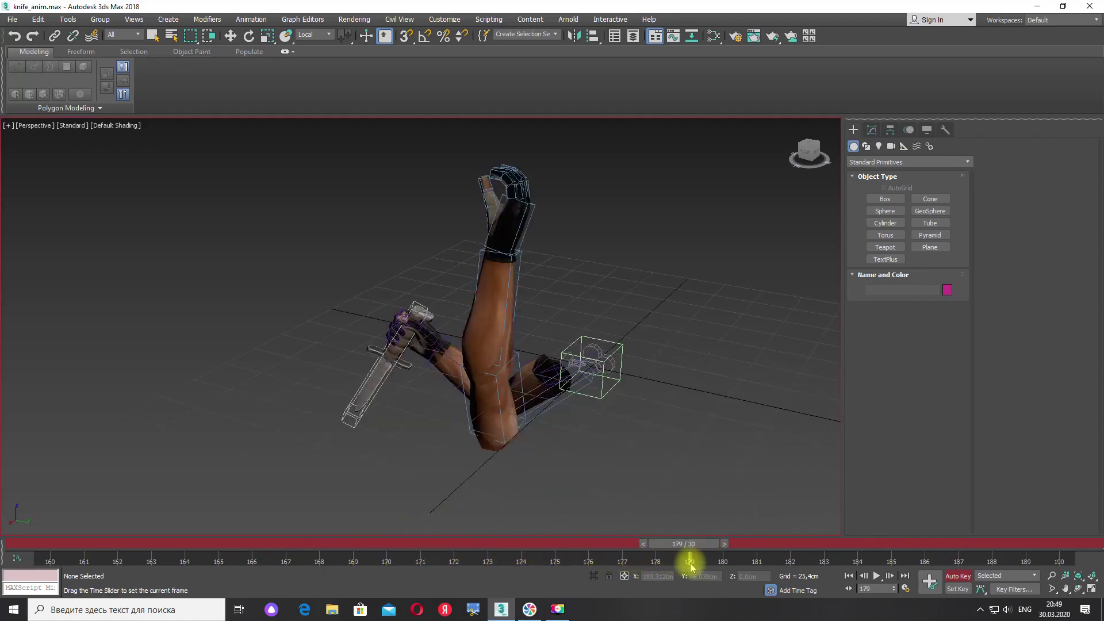
pyautogui.keyDown('alt'); pyautogui.moveTo(643, 483); pyautogui.dragTo(606, 414, button='middle'); pyautogui.keyUp('alt')
pyautogui.press('e')
pyautogui.click(561, 391)
pyautogui.keyDown('alt'); pyautogui.moveTo(556, 387); pyautogui.dragTo(521, 438, button='middle'); pyautogui.keyUp('alt')
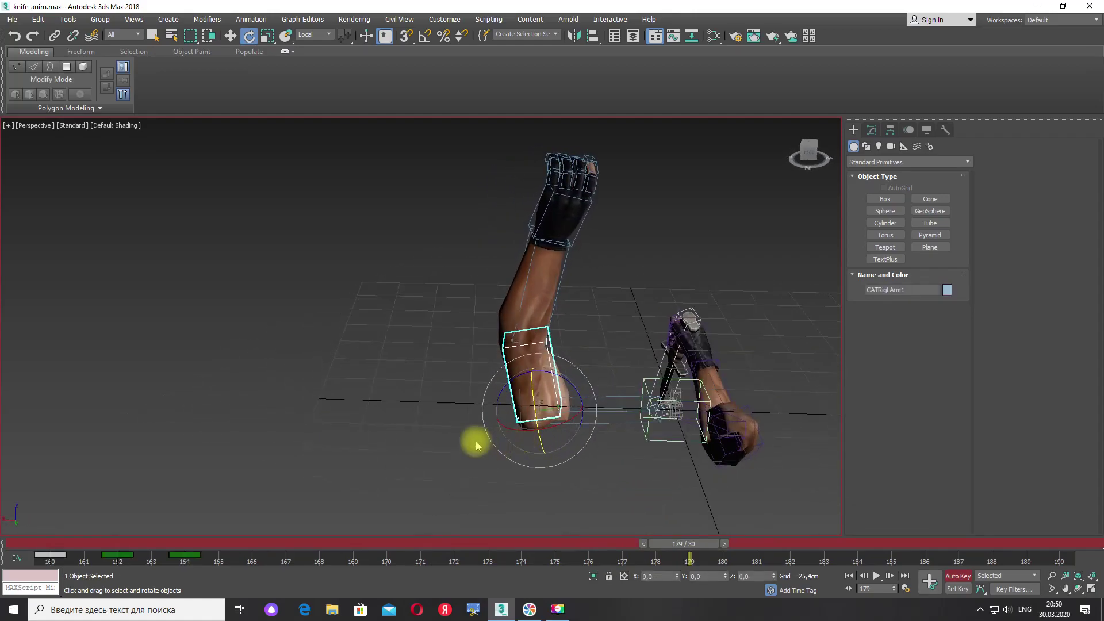
pyautogui.click(319, 35)
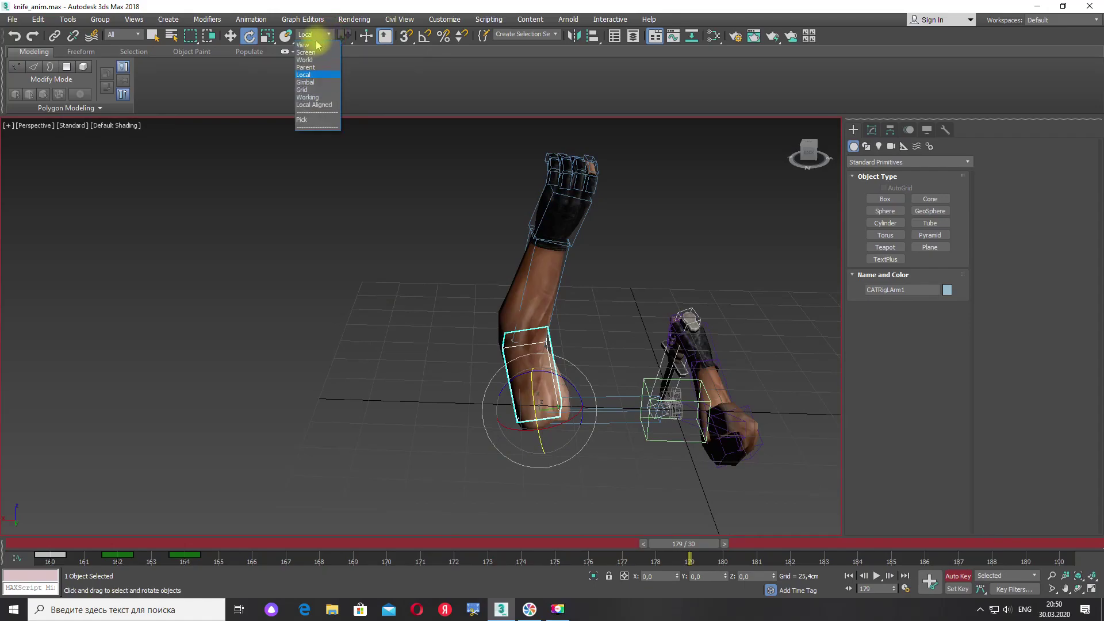
pyautogui.click(310, 45)
pyautogui.moveTo(529, 468)
pyautogui.keyDown('alt'); pyautogui.mouseDown(button='middle')
pyautogui.moveTo(529, 481)
pyautogui.moveTo(529, 462)
pyautogui.moveTo(491, 464)
pyautogui.moveTo(524, 486)
pyautogui.mouseUp(button='middle'); pyautogui.keyUp('alt')
pyautogui.keyDown('alt'); pyautogui.moveTo(561, 414); pyautogui.dragTo(559, 295, button='middle'); pyautogui.keyUp('alt')
pyautogui.keyDown('alt'); pyautogui.moveTo(639, 361); pyautogui.dragTo(505, 389, button='middle'); pyautogui.keyUp('alt')
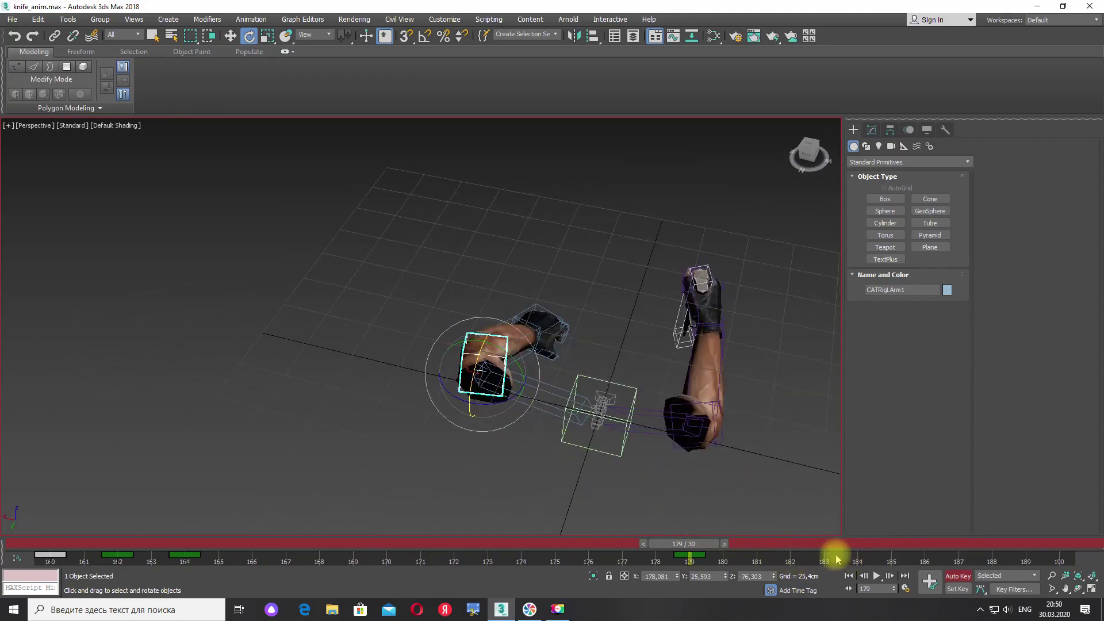
# - Play the animation through Camera001 to review the left arm's movement, and stop the playback
pyautogui.press('c')
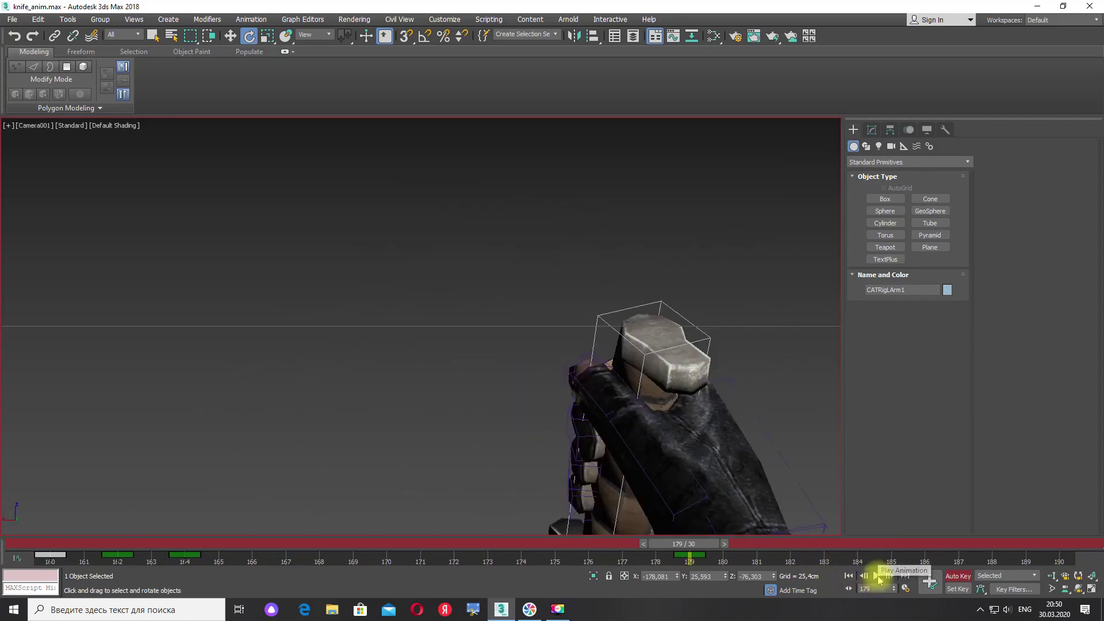
pyautogui.click(876, 576)
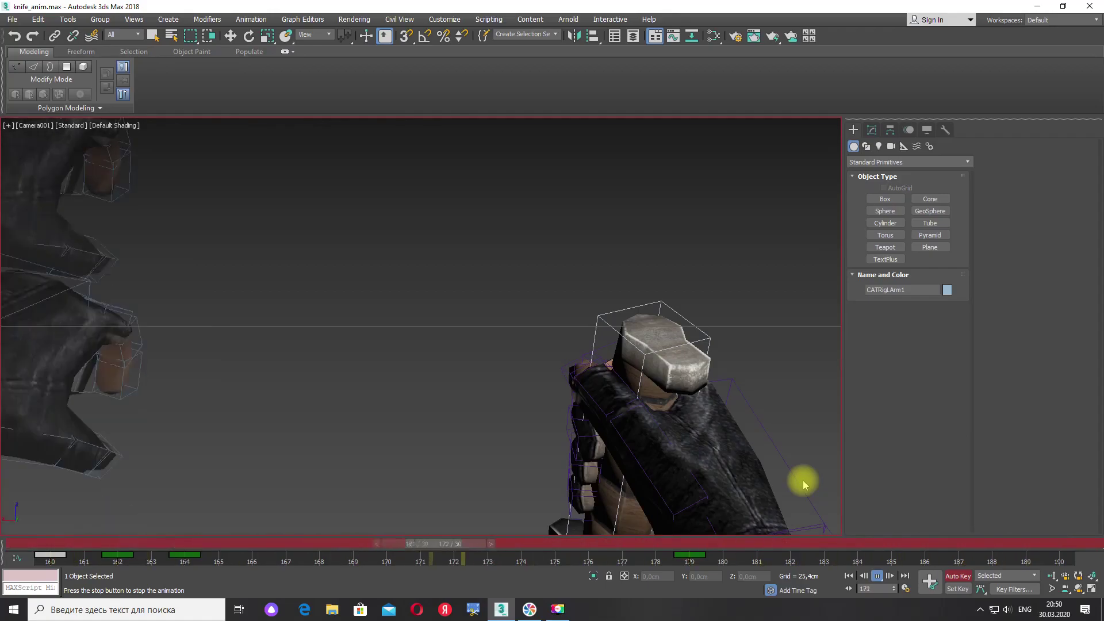
pyautogui.click(877, 576)
# - At frame 161, rotate the left upper arm bone in the perspective view to swing the arm outward, away from the knife arm
pyautogui.press('e')
pyautogui.moveTo(749, 542); pyautogui.dragTo(707, 556)
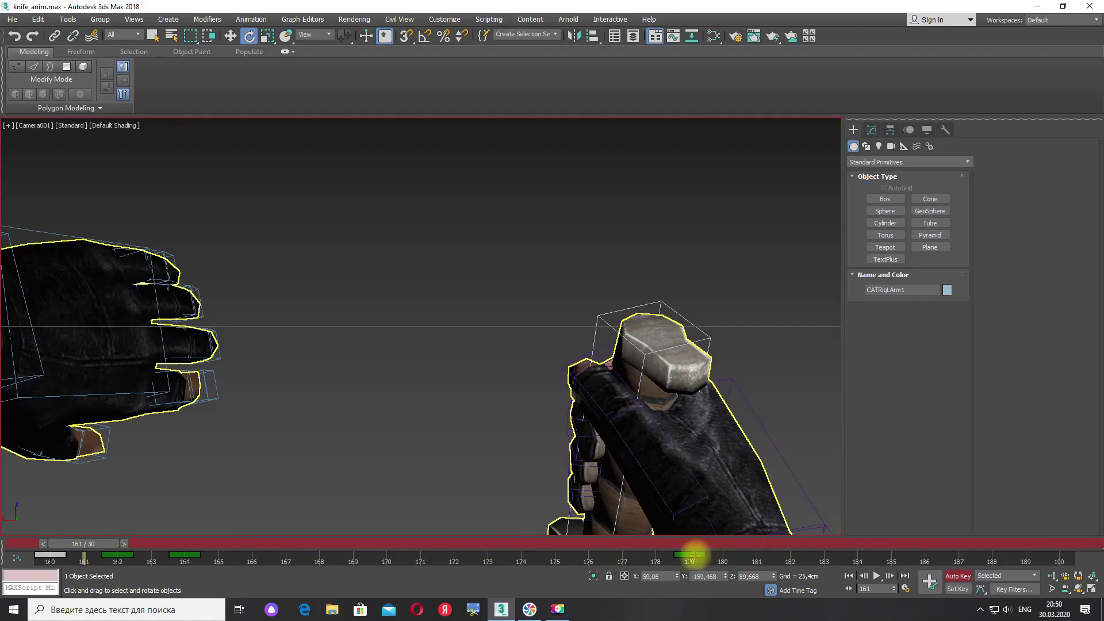
pyautogui.moveTo(81, 542)
pyautogui.mouseDown()
pyautogui.moveTo(46, 545)
pyautogui.moveTo(106, 545)
pyautogui.moveTo(79, 550)
pyautogui.mouseUp()
pyautogui.press('e')
pyautogui.click(145, 393)
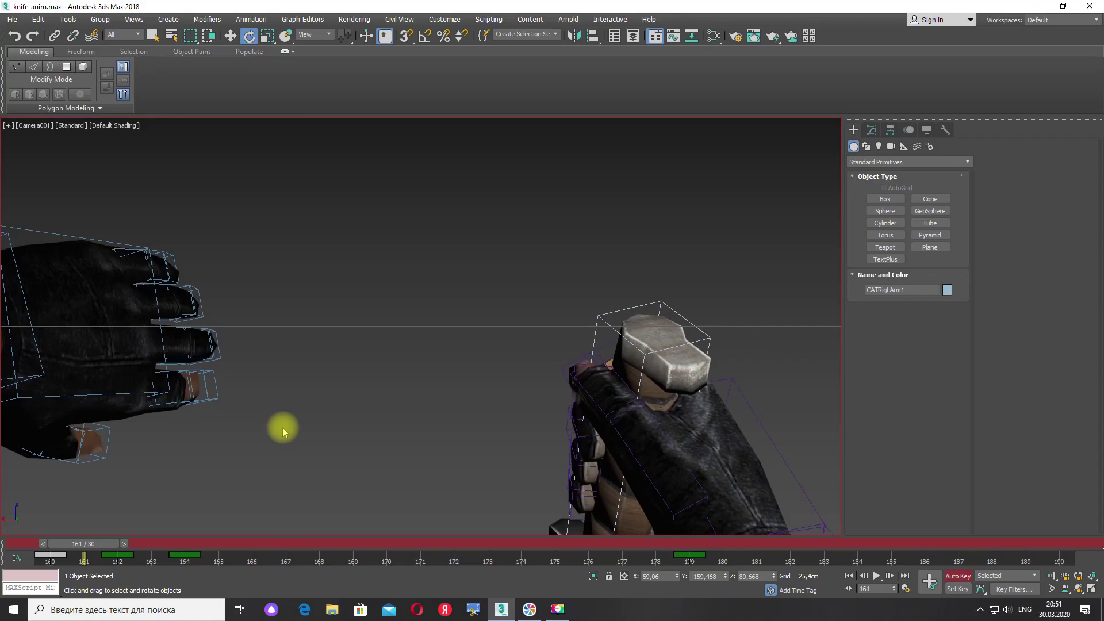
pyautogui.press('p')
pyautogui.scroll(-8, 287, 434)
pyautogui.moveTo(340, 440)
pyautogui.keyDown('alt'); pyautogui.mouseDown(button='middle')
pyautogui.moveTo(349, 456)
pyautogui.moveTo(337, 439)
pyautogui.mouseUp(button='middle'); pyautogui.keyUp('alt')
pyautogui.moveTo(366, 450); pyautogui.dragTo(382, 459, button='middle')
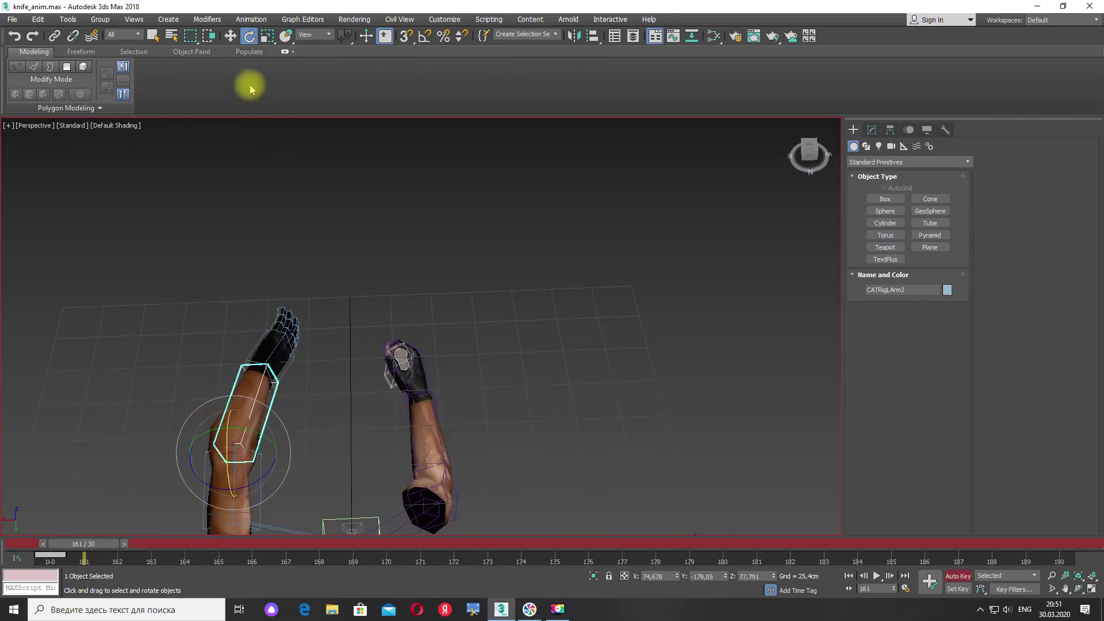
pyautogui.moveTo(342, 288); pyautogui.dragTo(345, 245, button='middle')
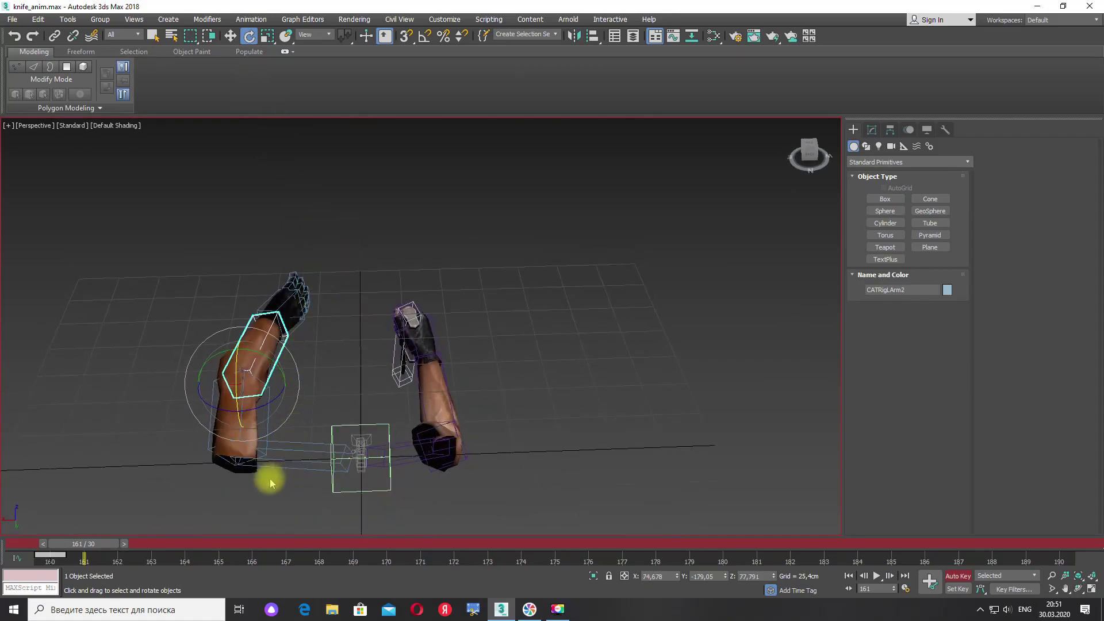
pyautogui.click(263, 428)
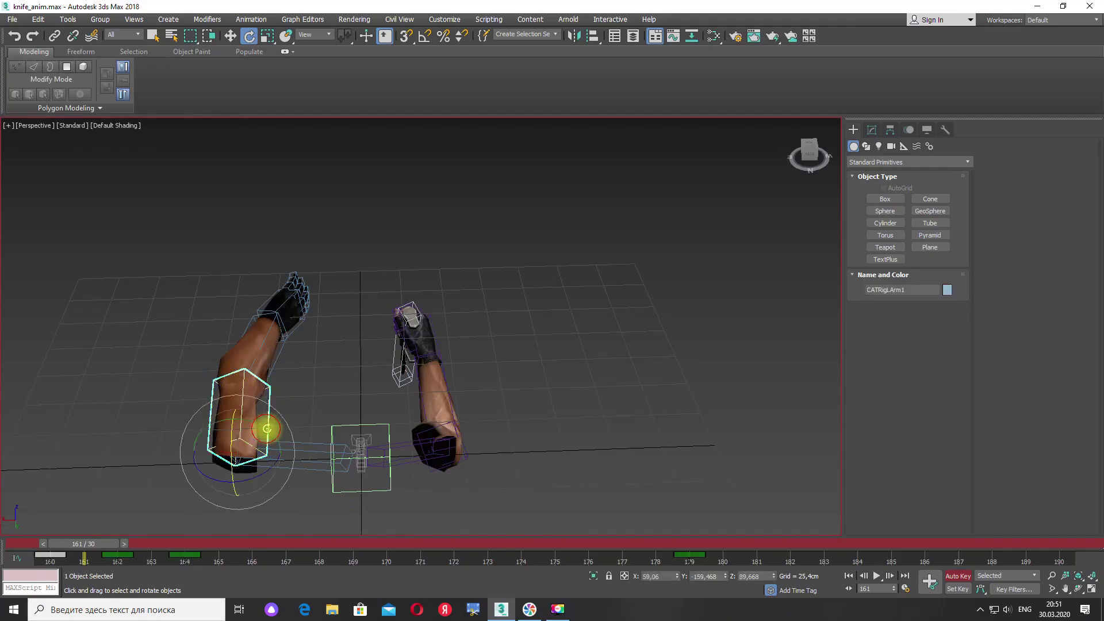
pyautogui.moveTo(229, 481); pyautogui.dragTo(301, 468)
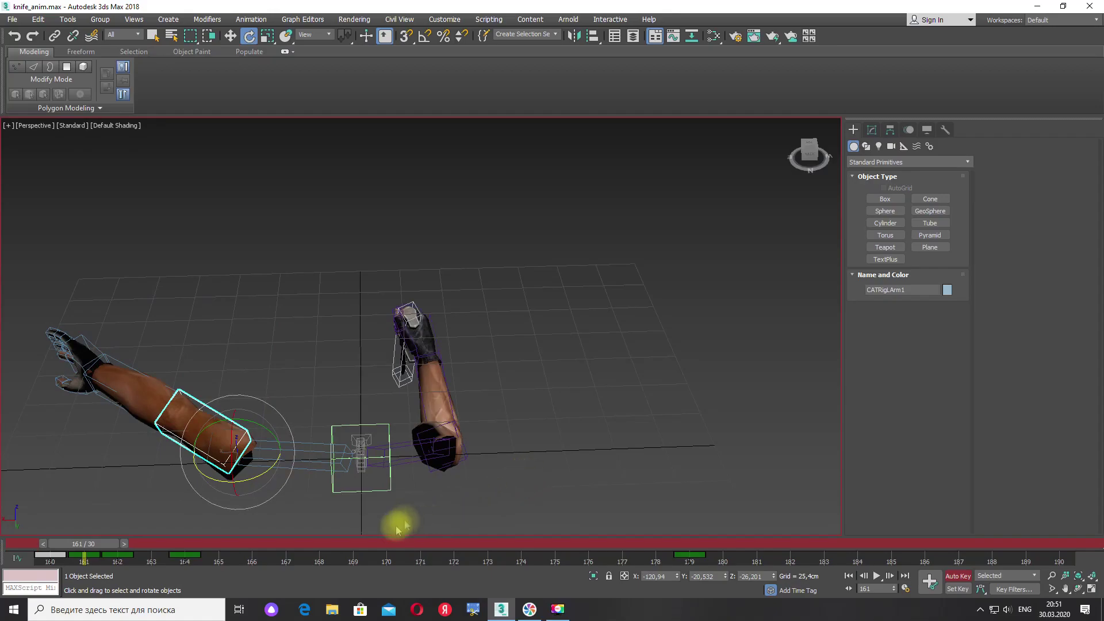
# - Play the animation from frame 160 through Camera001 to review the left arm's swing, and stop the playback
pyautogui.moveTo(84, 543)
pyautogui.mouseDown()
pyautogui.moveTo(73, 543)
pyautogui.moveTo(164, 544)
pyautogui.moveTo(65, 535)
pyautogui.mouseUp()
pyautogui.press('e')
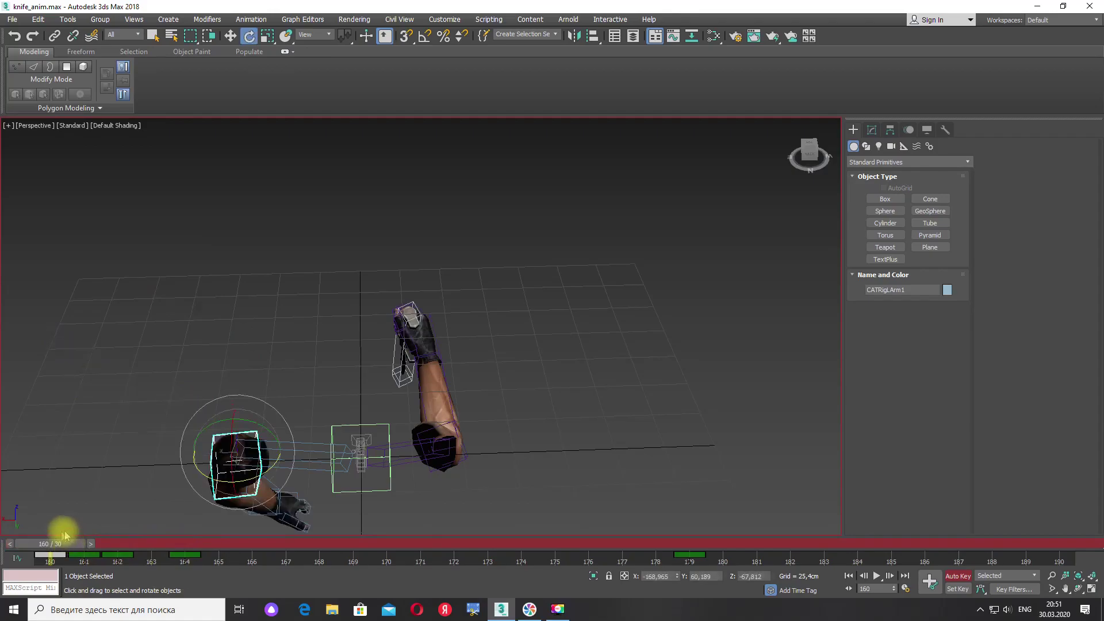
pyautogui.press('c')
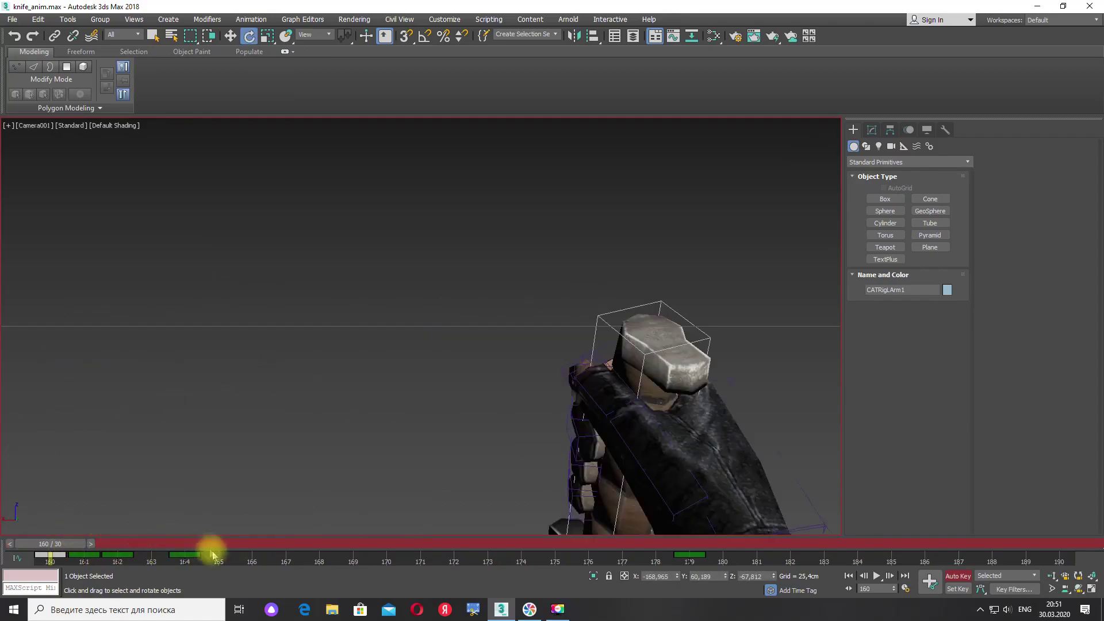
pyautogui.click(876, 576)
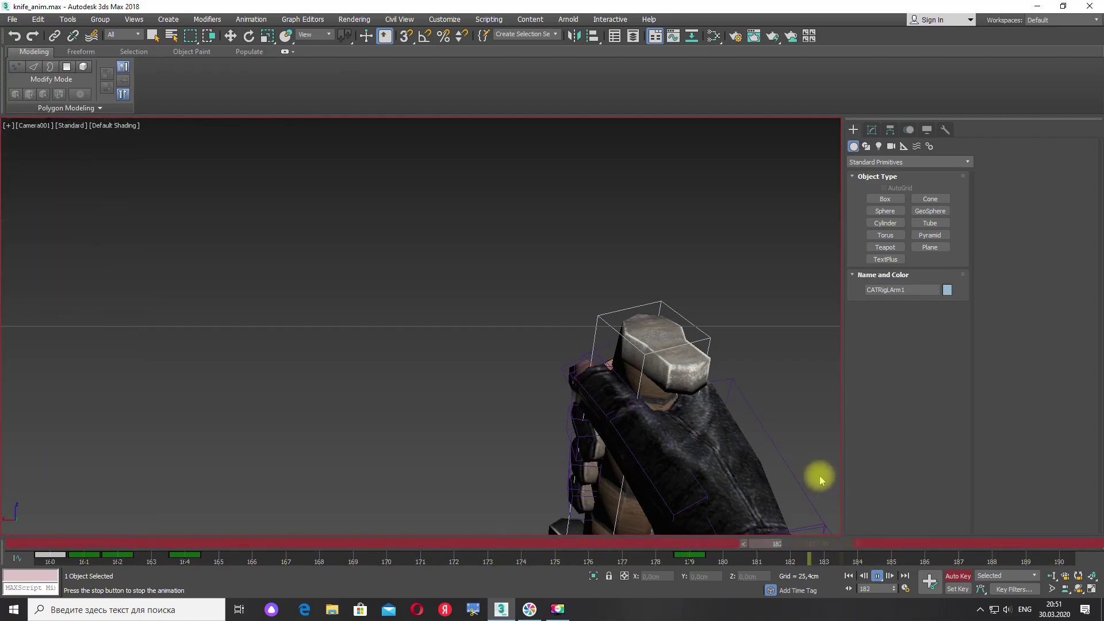
pyautogui.click(877, 576)
# - At frame 165, rotate the left collarbone bone about Z to about -49° in the perspective view and check it through Camera001
pyautogui.press('e')
pyautogui.press('p')
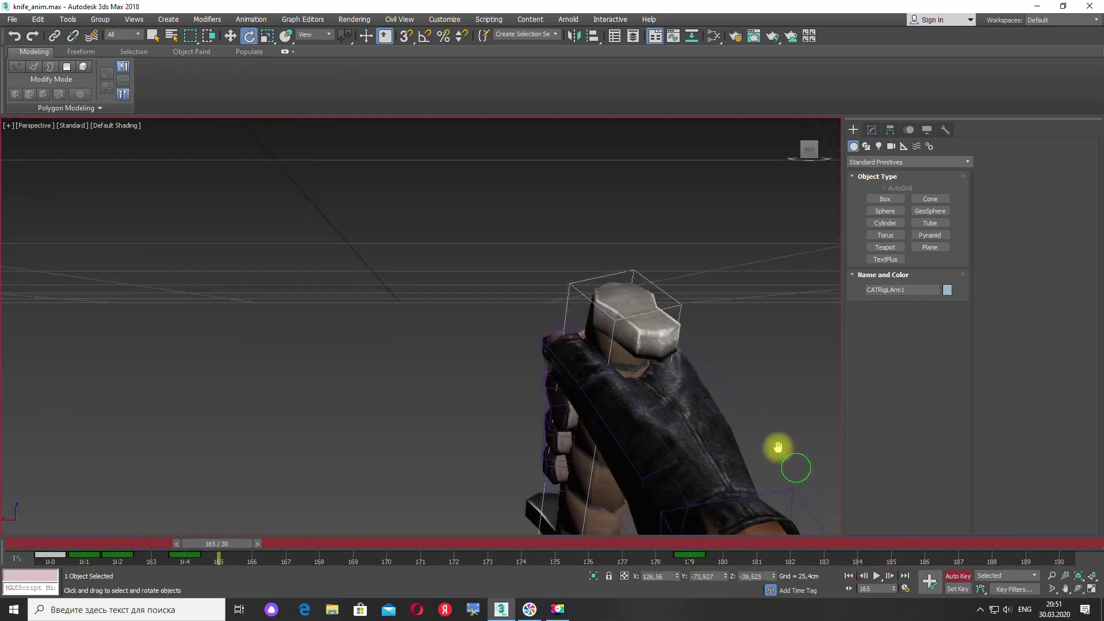
pyautogui.keyDown('alt'); pyautogui.moveTo(776, 451); pyautogui.dragTo(748, 461, button='middle'); pyautogui.keyUp('alt')
pyautogui.keyDown('alt'); pyautogui.moveTo(834, 483); pyautogui.dragTo(710, 468, button='middle'); pyautogui.keyUp('alt')
pyautogui.click(472, 435)
pyautogui.keyDown('alt'); pyautogui.moveTo(472, 434); pyautogui.dragTo(517, 379, button='middle'); pyautogui.keyUp('alt')
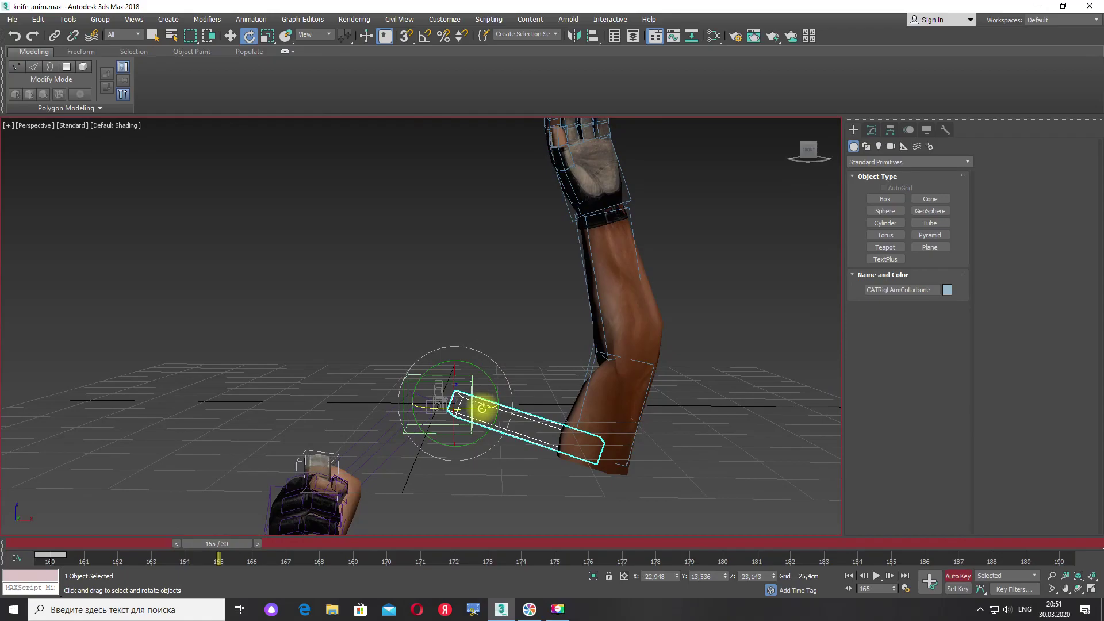
pyautogui.moveTo(482, 409); pyautogui.dragTo(452, 411)
pyautogui.press('c')
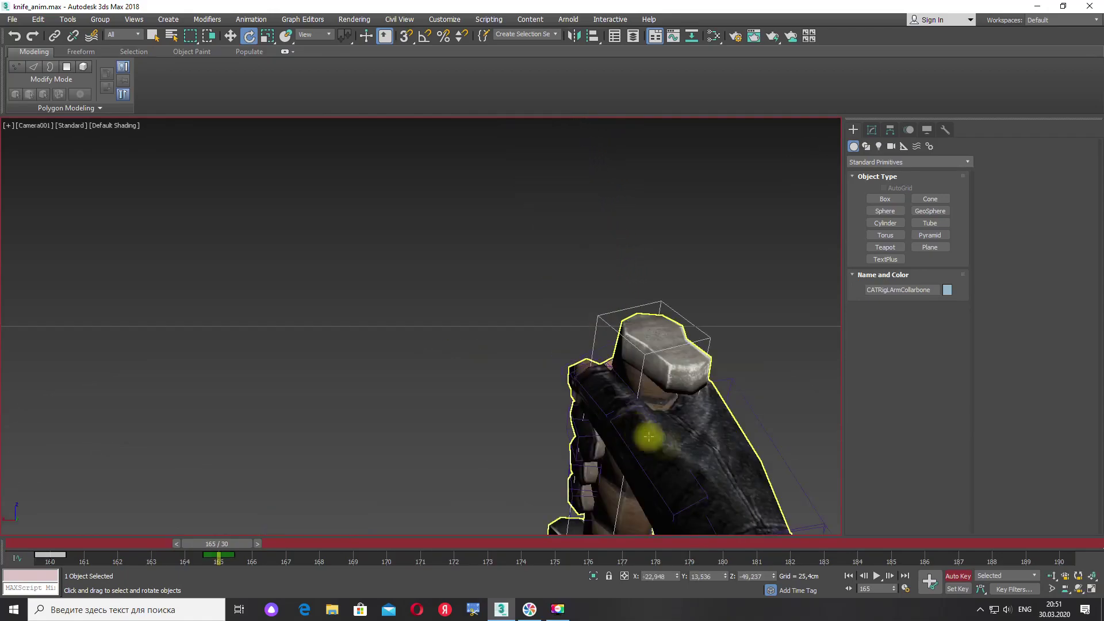
# - At frame 172, rotate the left collarbone slightly further about Z to about -56.5° and return to the Camera001 view
pyautogui.moveTo(211, 543); pyautogui.dragTo(458, 564)
pyautogui.press('e')
pyautogui.press('p')
pyautogui.keyDown('alt'); pyautogui.moveTo(455, 430); pyautogui.dragTo(486, 412, button='middle'); pyautogui.keyUp('alt')
pyautogui.moveTo(457, 384); pyautogui.dragTo(456, 387)
pyautogui.press('c')
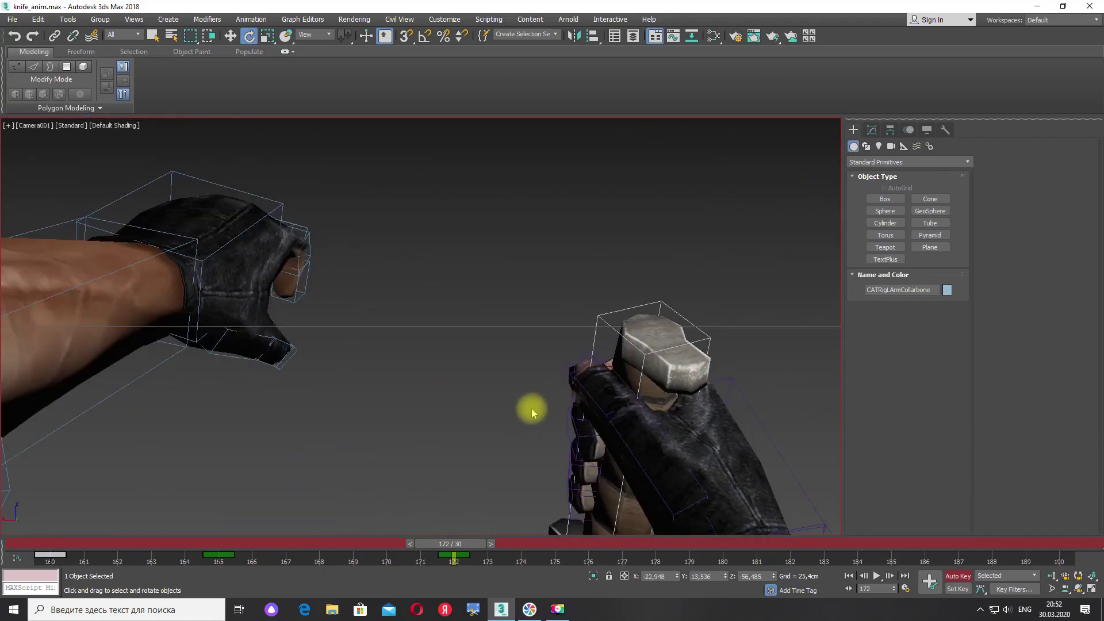
# - Select the root bone with its whole hierarchy in Schematic View and copy the frame 160 keys to frame 190
pyautogui.moveTo(467, 543); pyautogui.dragTo(519, 565)
pyautogui.press('e')
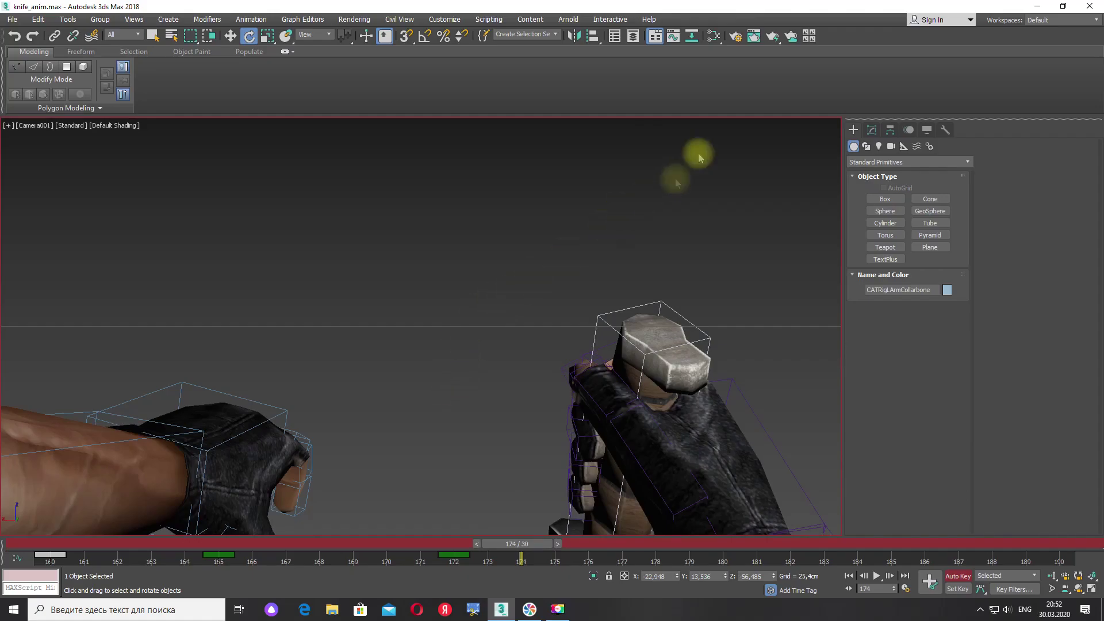
pyautogui.click(691, 38)
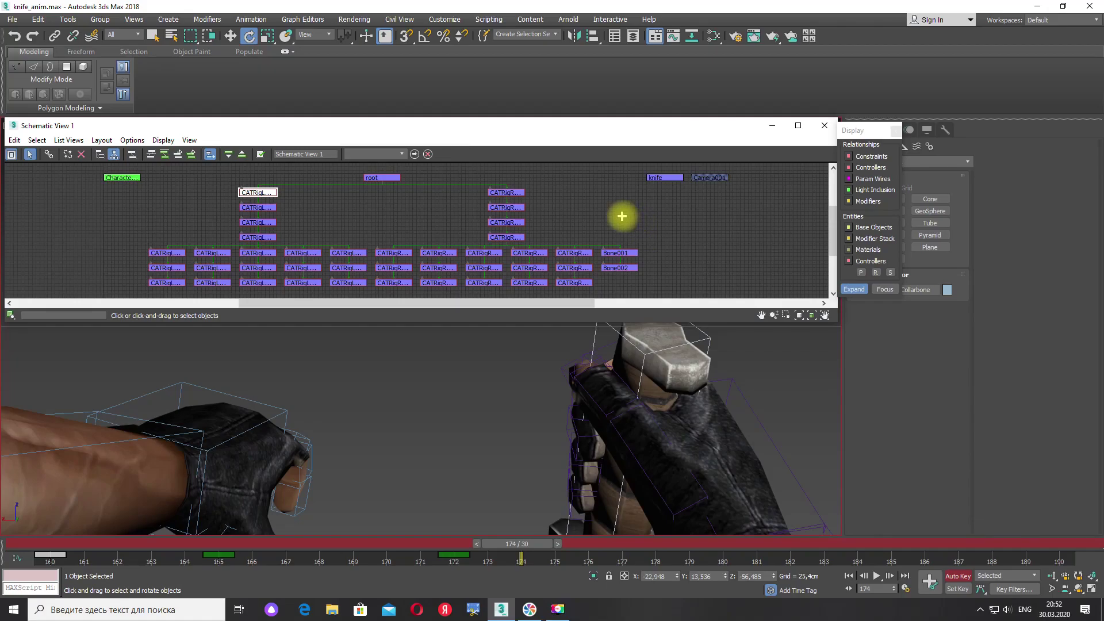
pyautogui.doubleClick(376, 177)
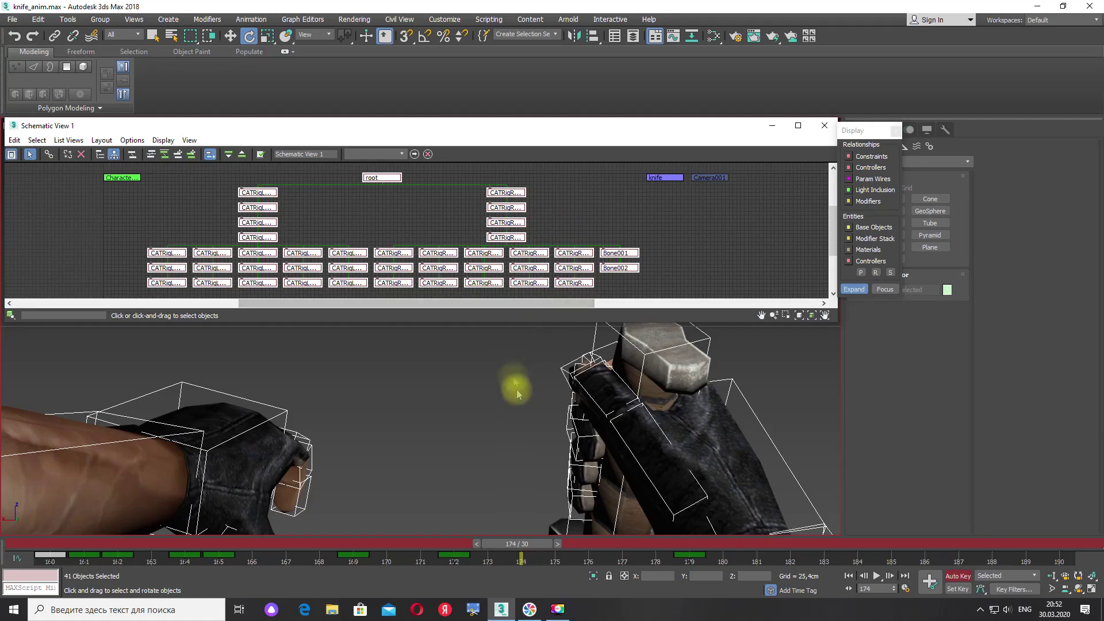
pyautogui.click(823, 125)
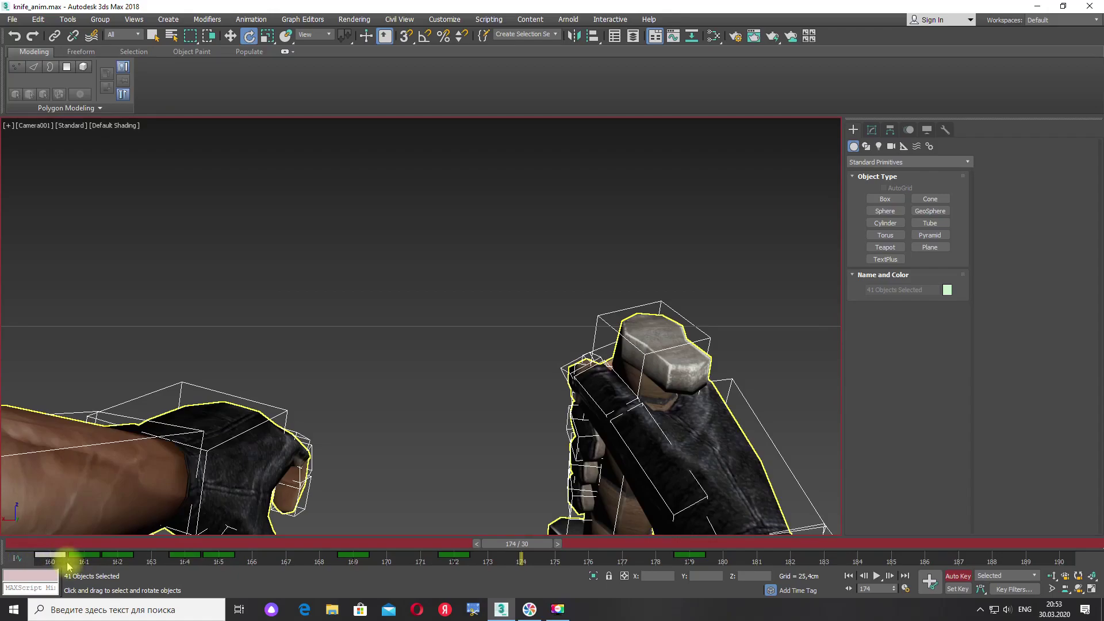
pyautogui.moveTo(67, 566); pyautogui.dragTo(61, 567)
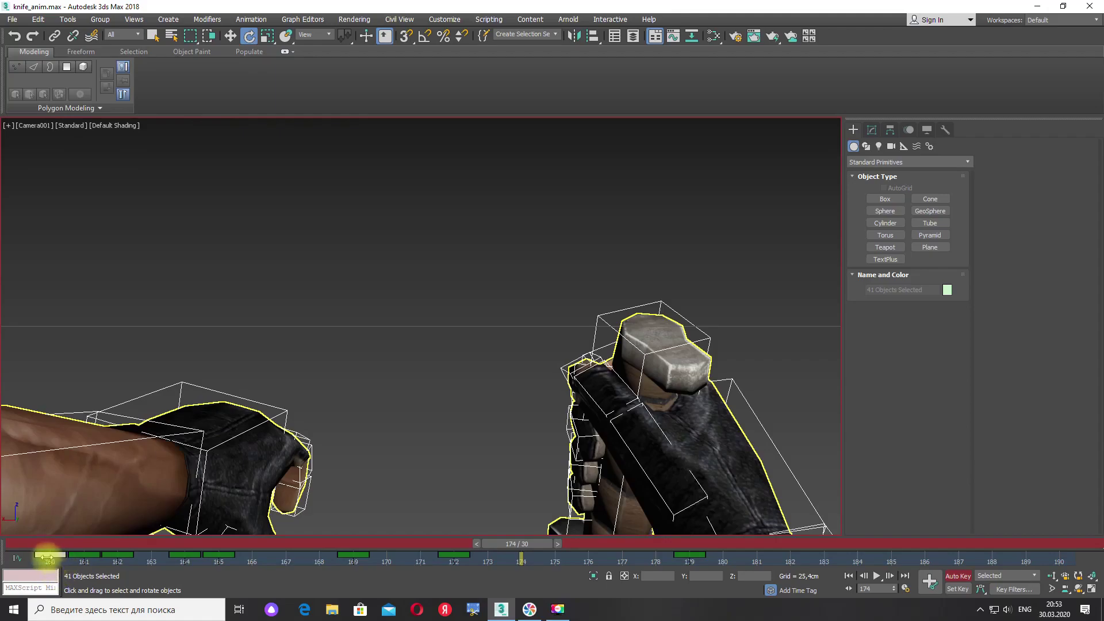
pyautogui.keyDown('shift'); pyautogui.moveTo(45, 555); pyautogui.dragTo(1051, 552); pyautogui.keyUp('shift')
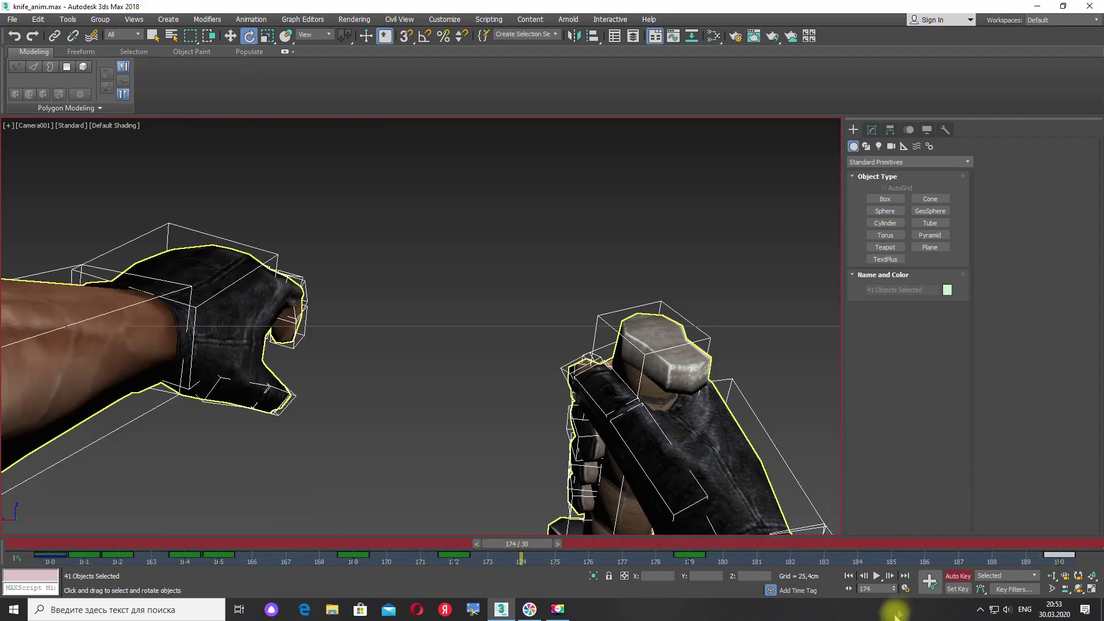
# - Play the animation through Camera001, stop it, and scrub between frames 172 and 175 to examine the left hand's position
pyautogui.click(878, 574)
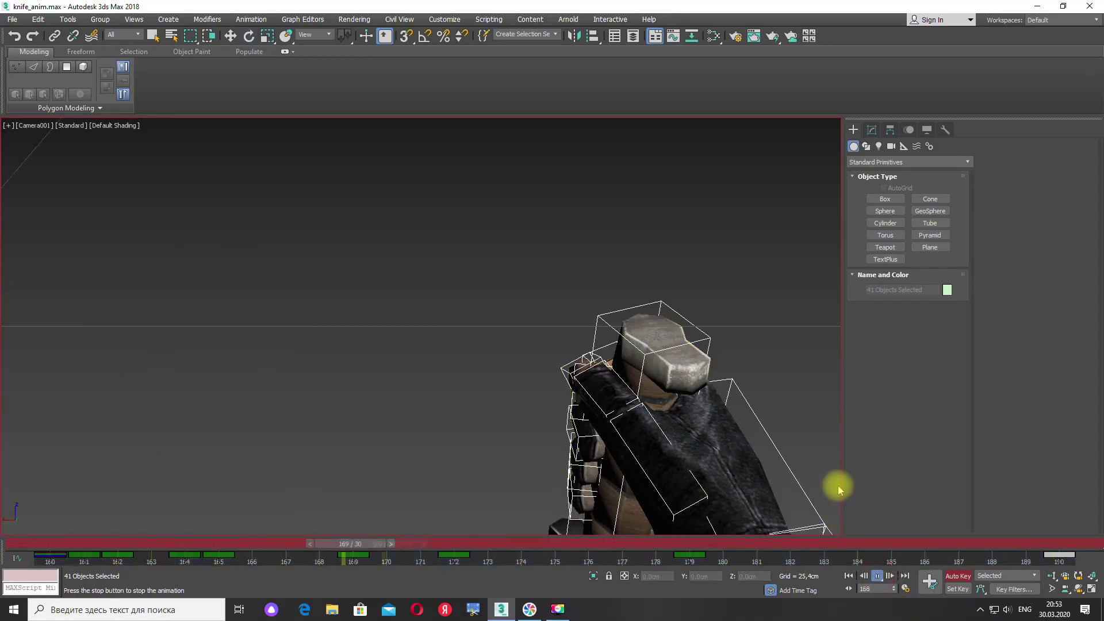
pyautogui.click(877, 576)
pyautogui.press('e')
pyautogui.moveTo(575, 543); pyautogui.dragTo(513, 529)
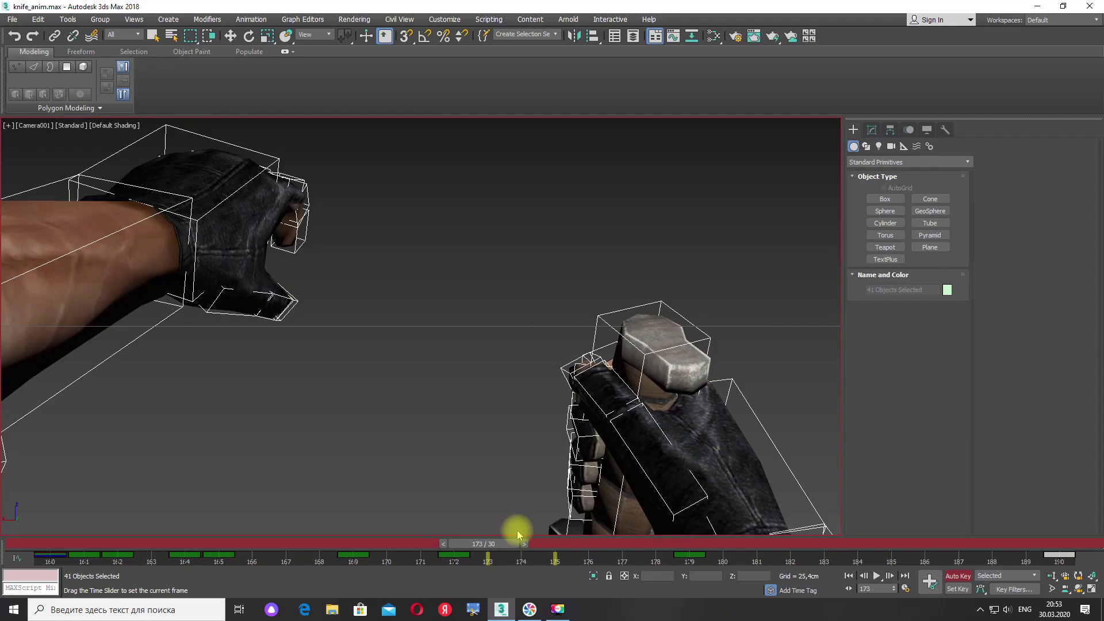
pyautogui.moveTo(525, 534); pyautogui.dragTo(578, 550)
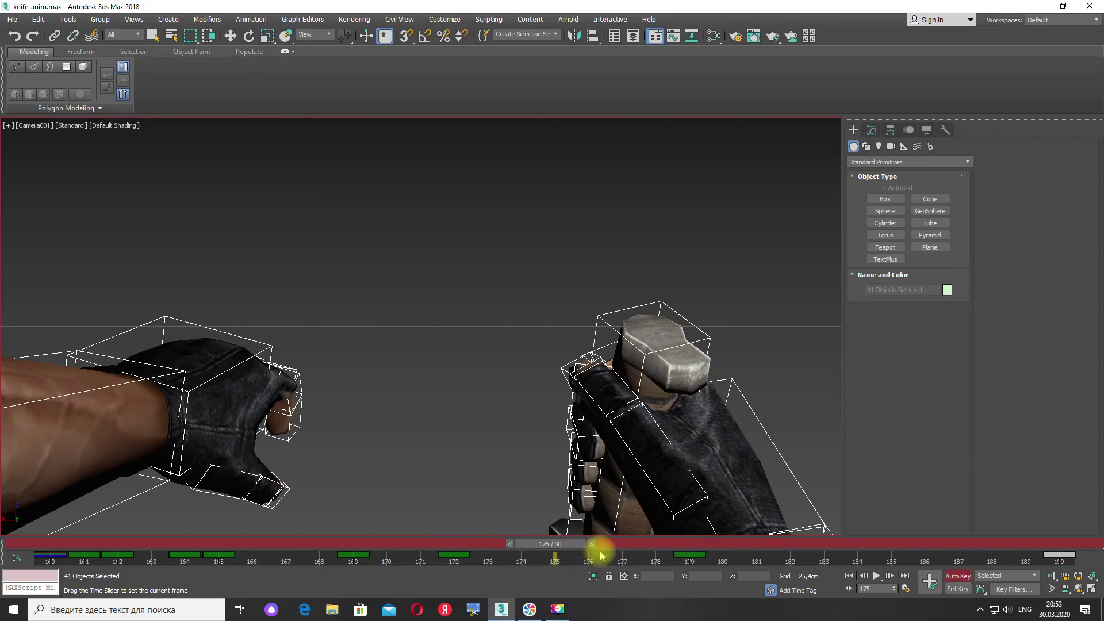
pyautogui.moveTo(577, 554); pyautogui.dragTo(532, 552)
pyautogui.press(',')
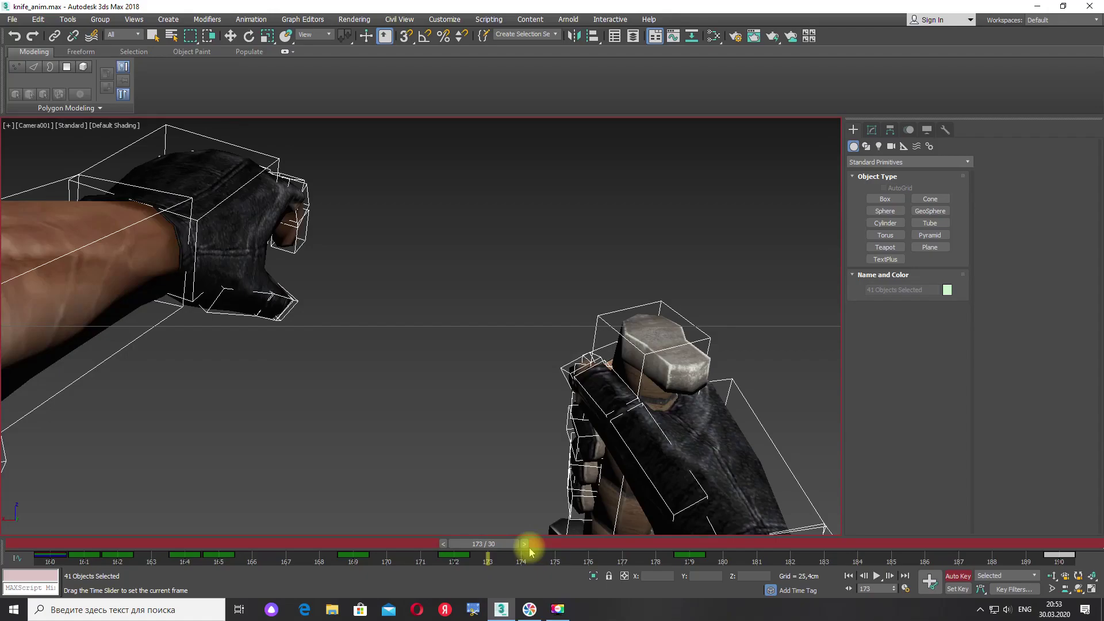
pyautogui.press(',')
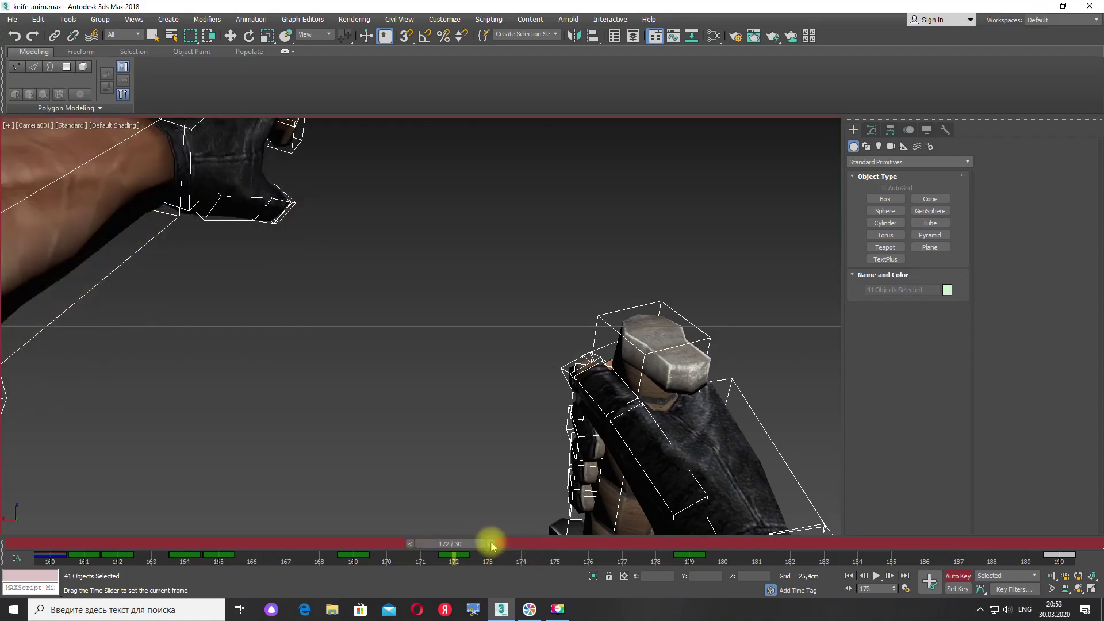
pyautogui.click(493, 544)
pyautogui.moveTo(513, 546)
pyautogui.mouseDown()
pyautogui.moveTo(571, 551)
pyautogui.moveTo(518, 547)
pyautogui.moveTo(567, 551)
pyautogui.moveTo(525, 562)
pyautogui.mouseUp()
pyautogui.press('e')
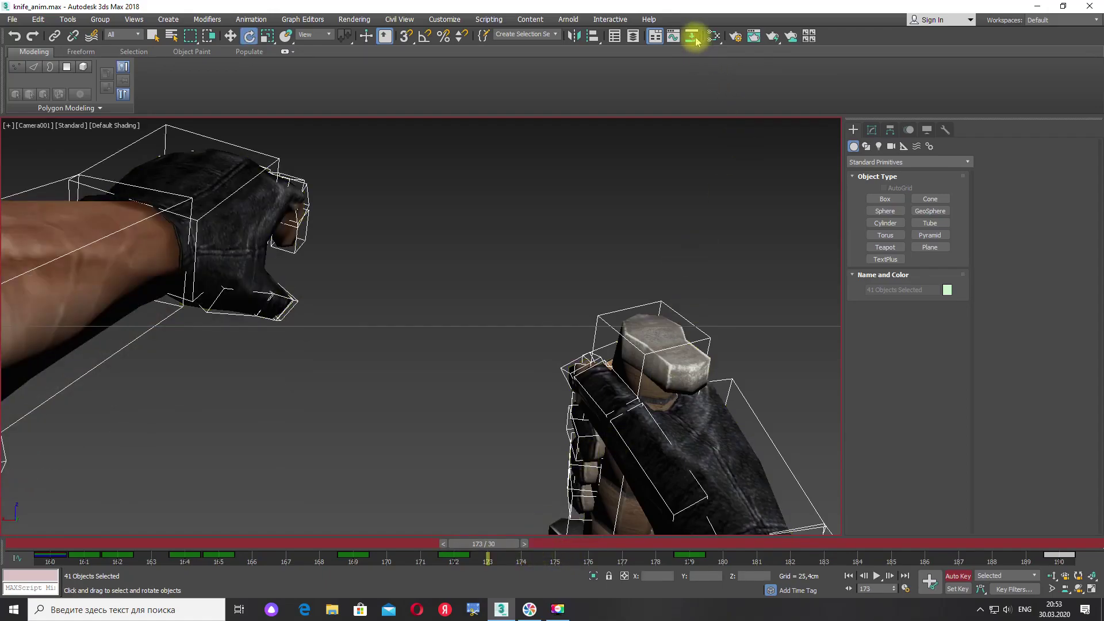
# - Select all fifteen left finger bones in Schematic View and set a key for them at frame 173
pyautogui.click(694, 39)
pyautogui.moveTo(377, 123); pyautogui.dragTo(542, 97)
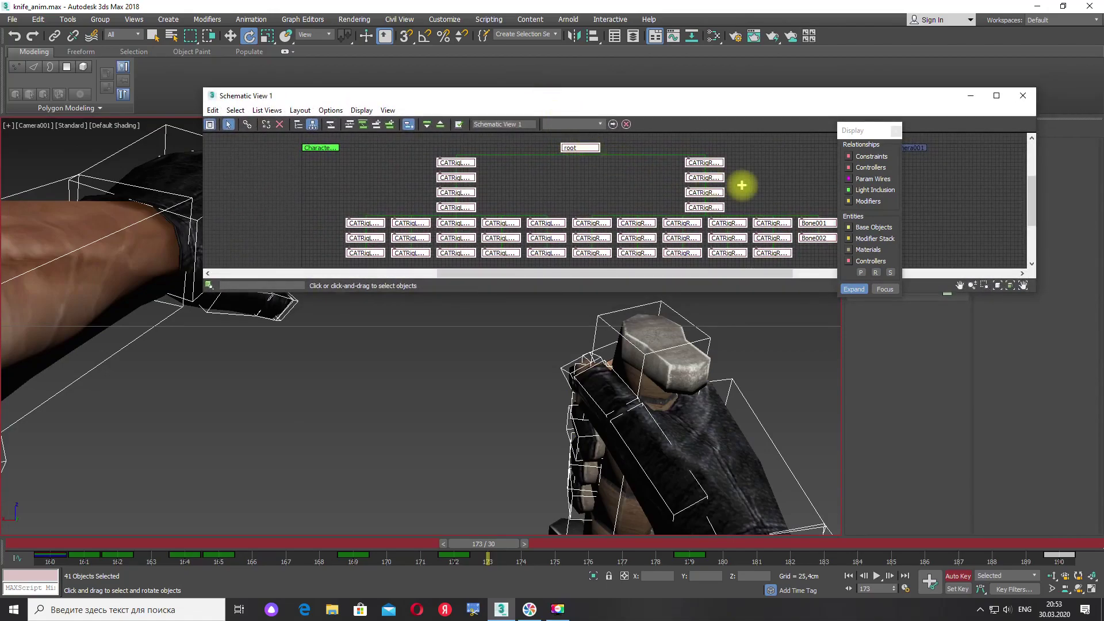
pyautogui.click(763, 177)
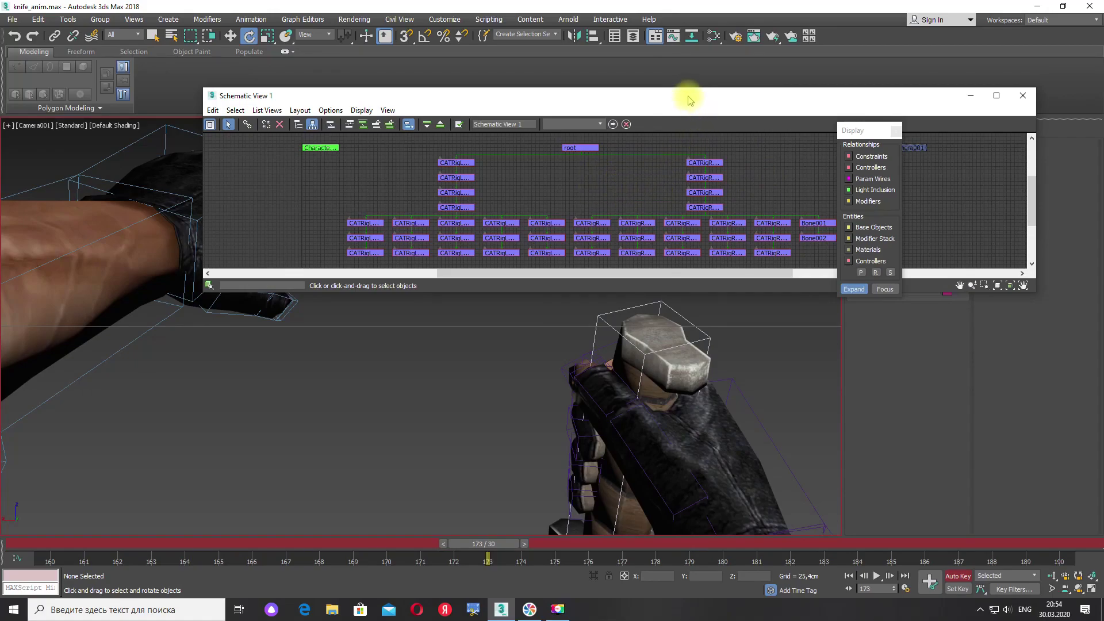
pyautogui.moveTo(689, 100); pyautogui.dragTo(620, 105)
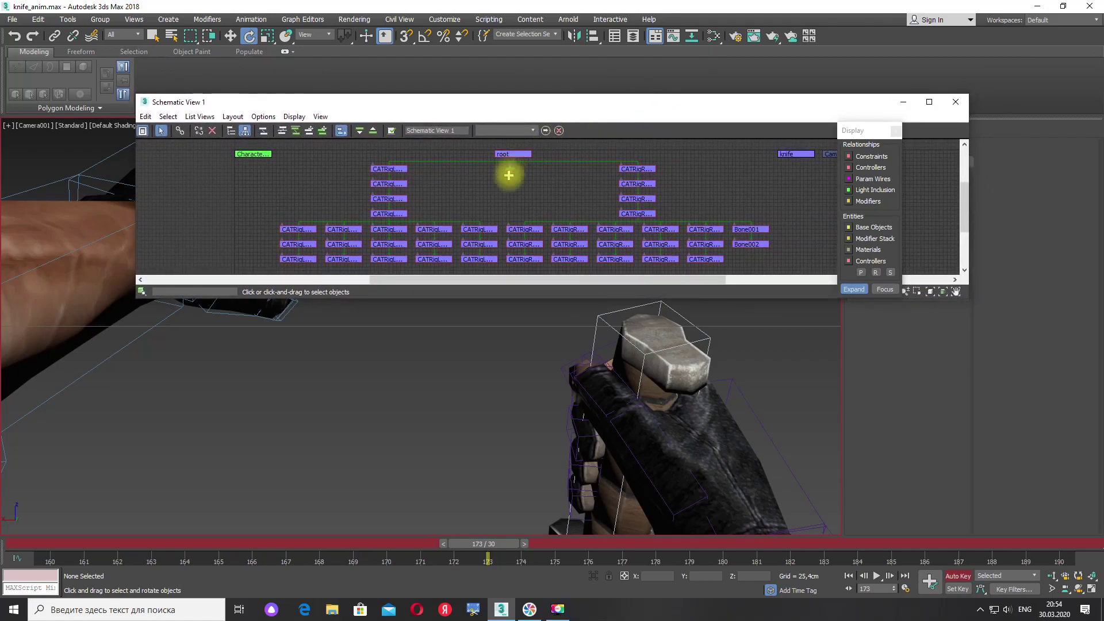
pyautogui.doubleClick(306, 229)
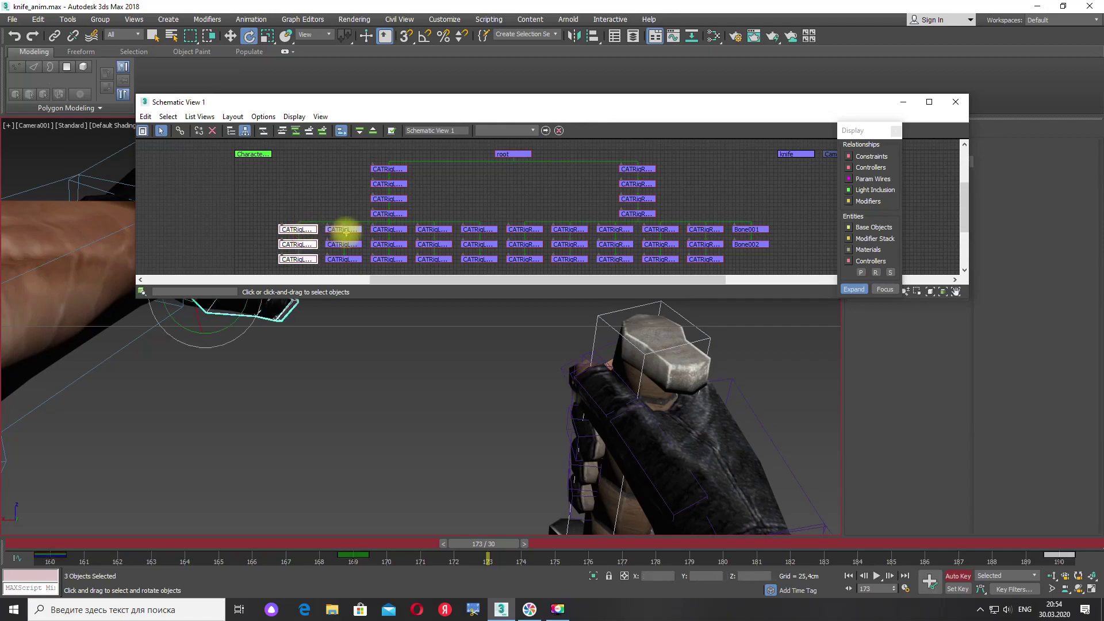
pyautogui.keyDown('ctrl'); pyautogui.click(386, 230); pyautogui.keyUp('ctrl')
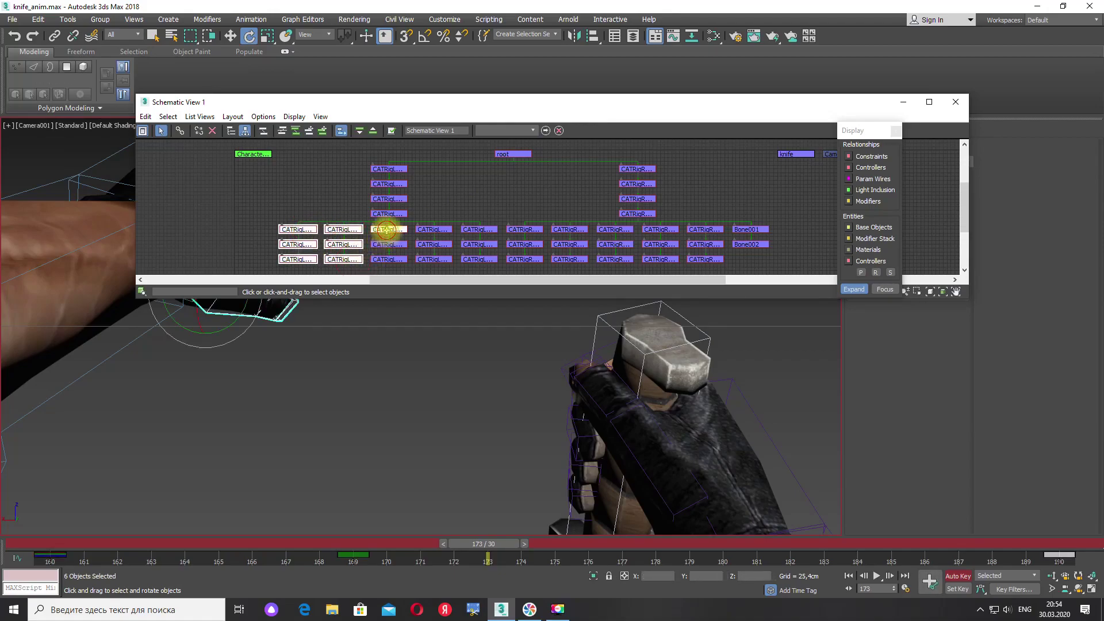
pyautogui.keyDown('ctrl'); pyautogui.click(434, 245); pyautogui.keyUp('ctrl')
pyautogui.keyDown('ctrl'); pyautogui.click(432, 259); pyautogui.keyUp('ctrl')
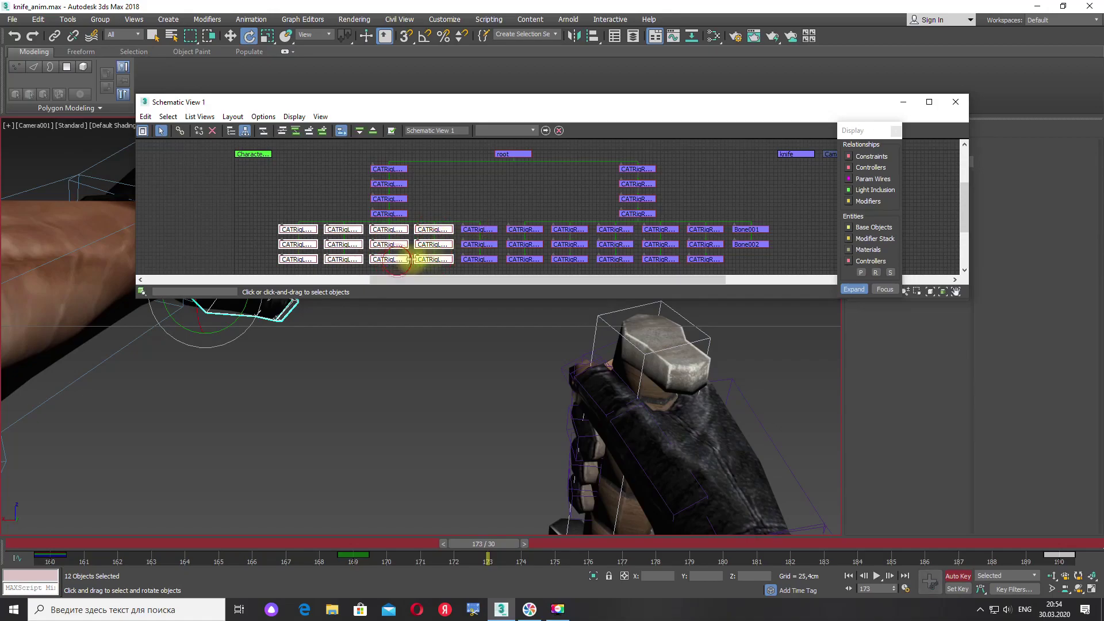
pyautogui.keyDown('ctrl'); pyautogui.click(475, 260); pyautogui.keyUp('ctrl')
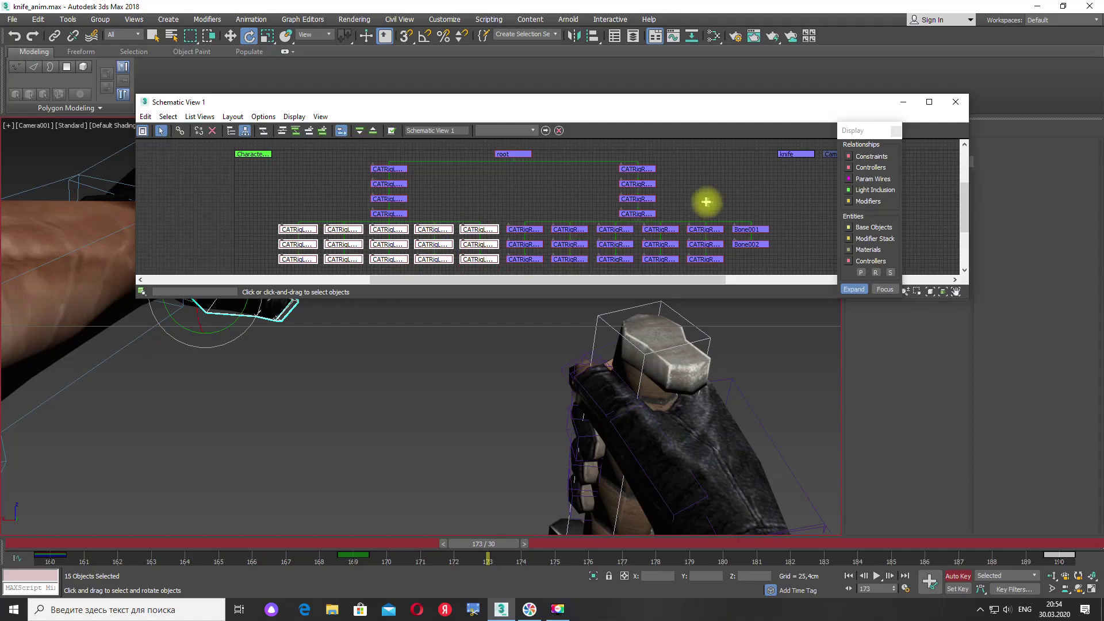
pyautogui.click(957, 103)
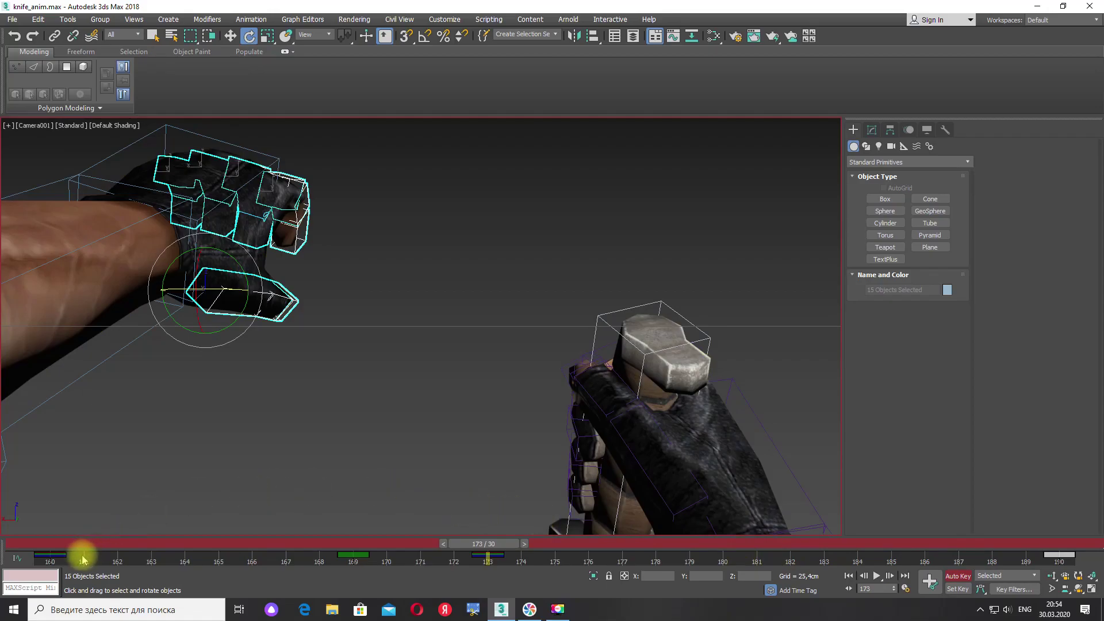
# - Copy the left finger bones' keys from frame 160 to frame 175 and go back to frame 172
pyautogui.moveTo(82, 557); pyautogui.dragTo(55, 561)
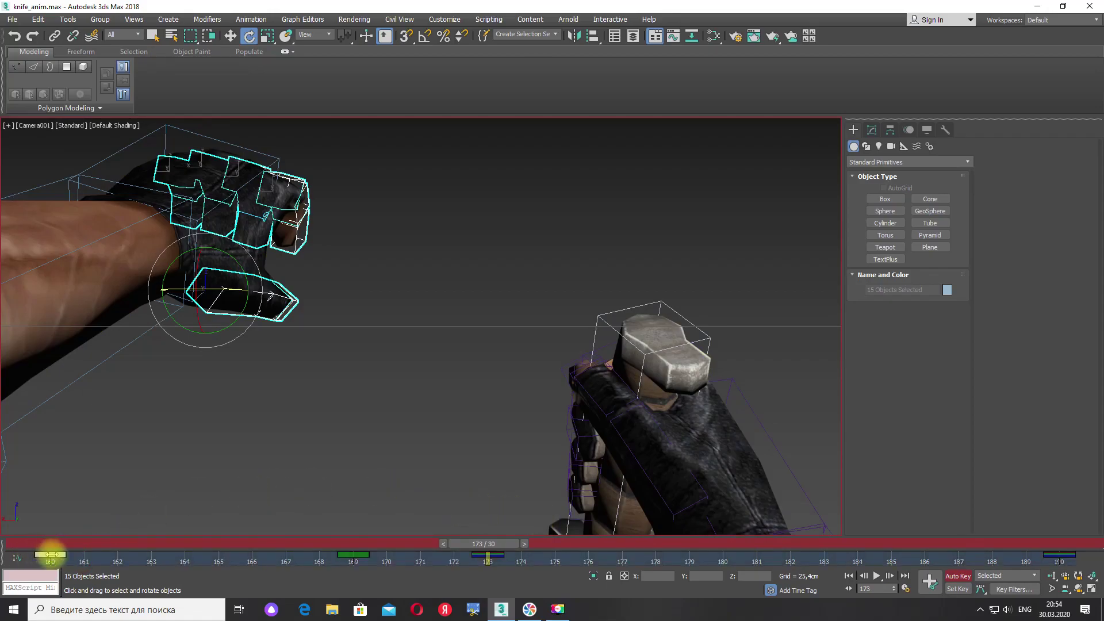
pyautogui.keyDown('shift'); pyautogui.moveTo(49, 554); pyautogui.dragTo(490, 561); pyautogui.keyUp('shift')
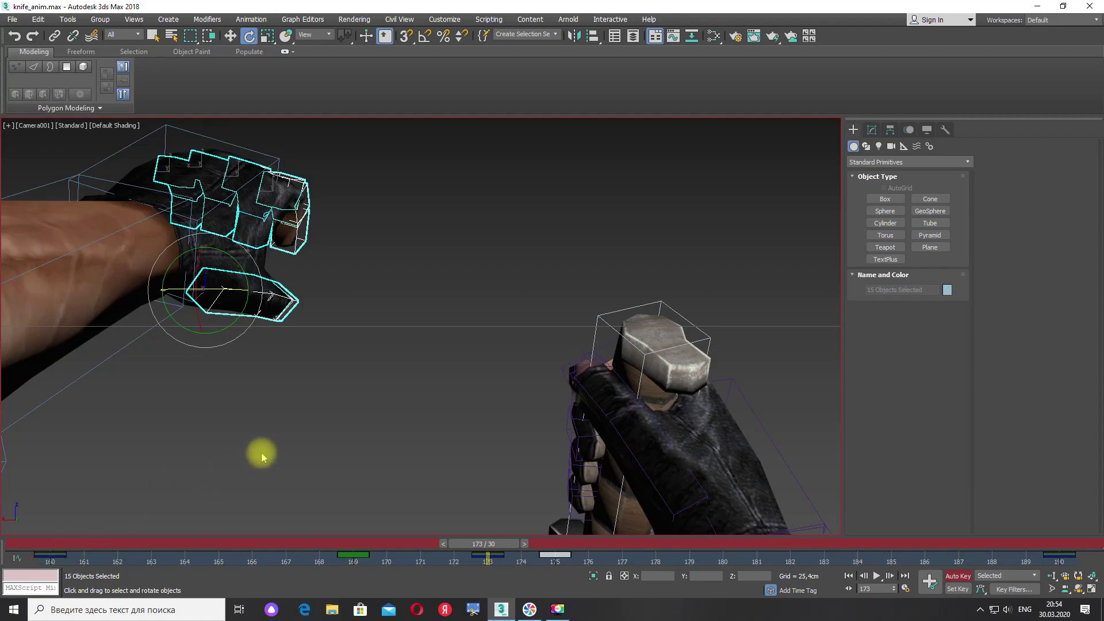
pyautogui.moveTo(505, 547); pyautogui.dragTo(462, 573)
pyautogui.press('e')
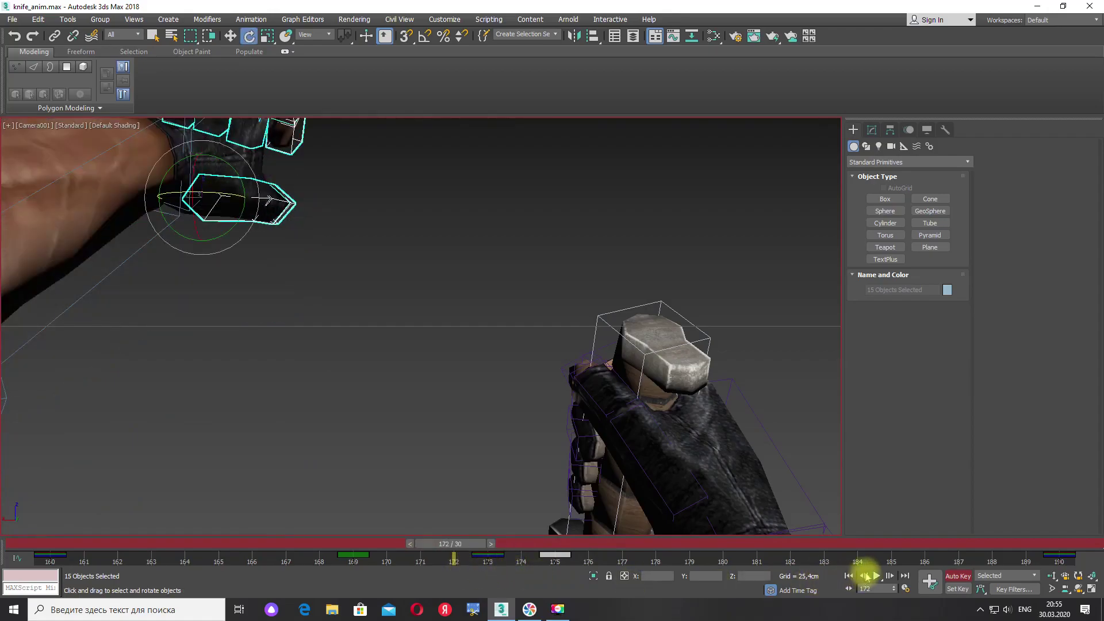
# - Play the animation to review the finger movement, stop it, and return to frame 173
pyautogui.click(874, 575)
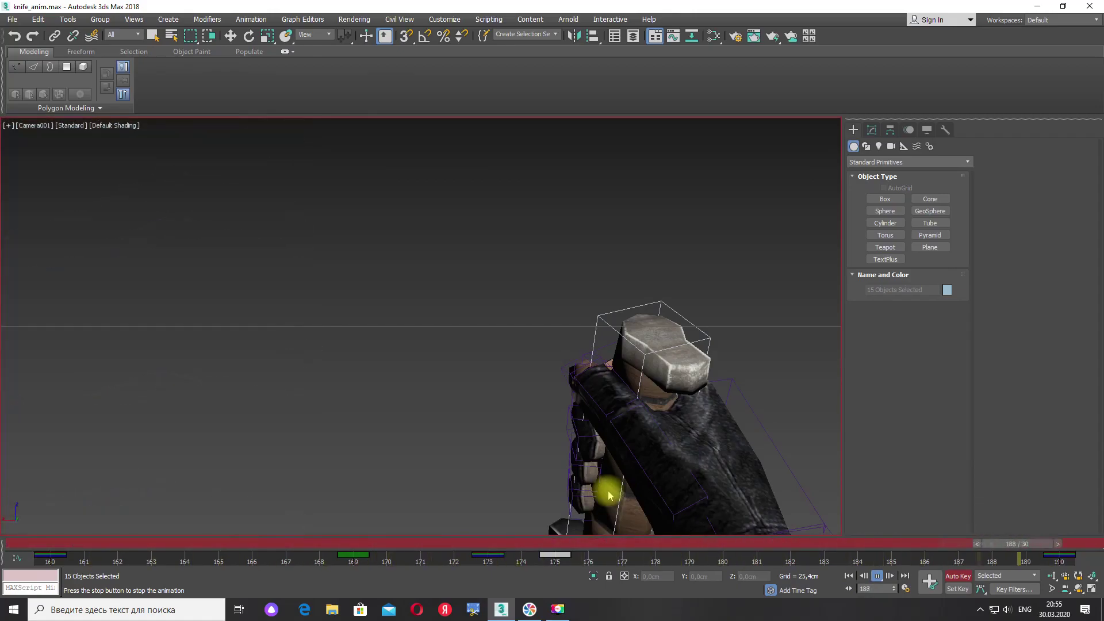
pyautogui.click(877, 575)
pyautogui.press('e')
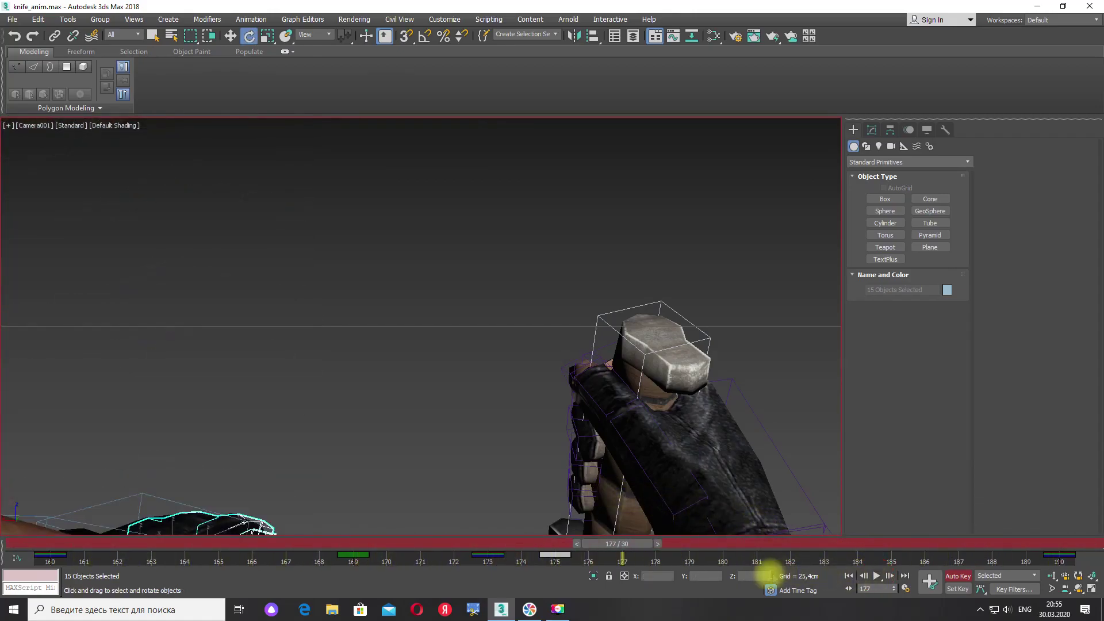
pyautogui.moveTo(625, 553); pyautogui.dragTo(497, 572)
pyautogui.press('e')
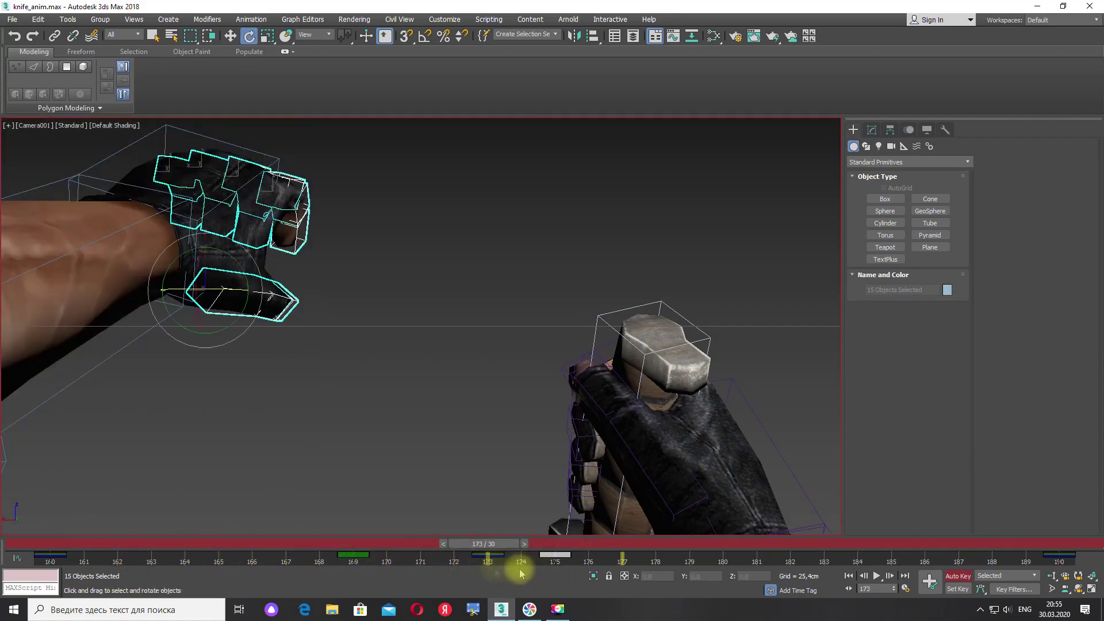
# - Move the left finger bones' key from frame 175 to frame 174 and replay the animation
pyautogui.moveTo(557, 553); pyautogui.dragTo(489, 581)
pyautogui.press('e')
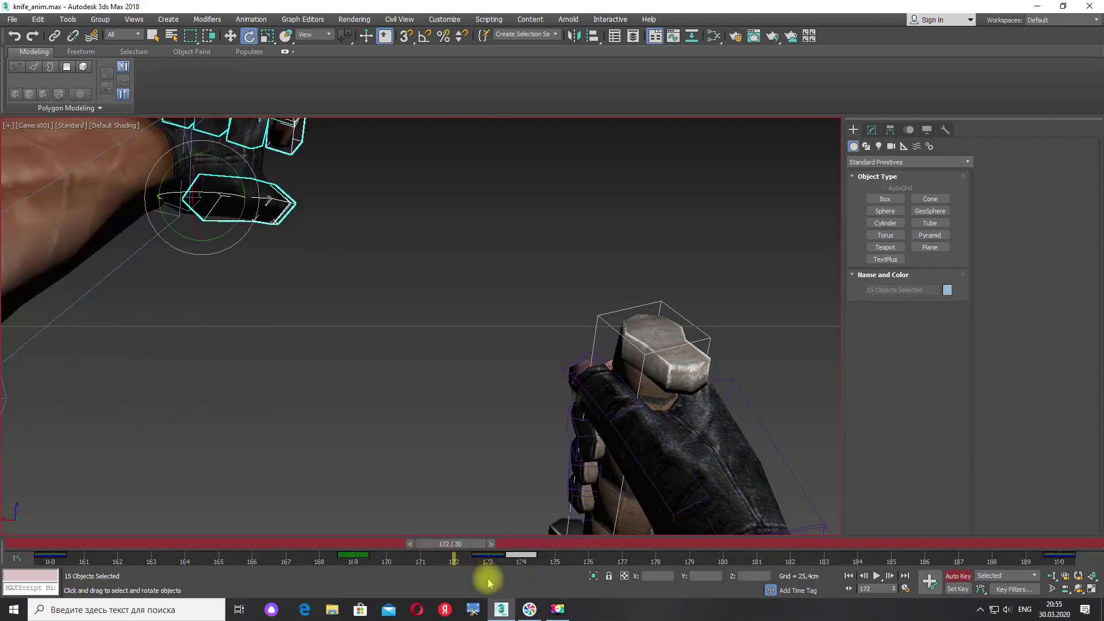
pyautogui.click(877, 576)
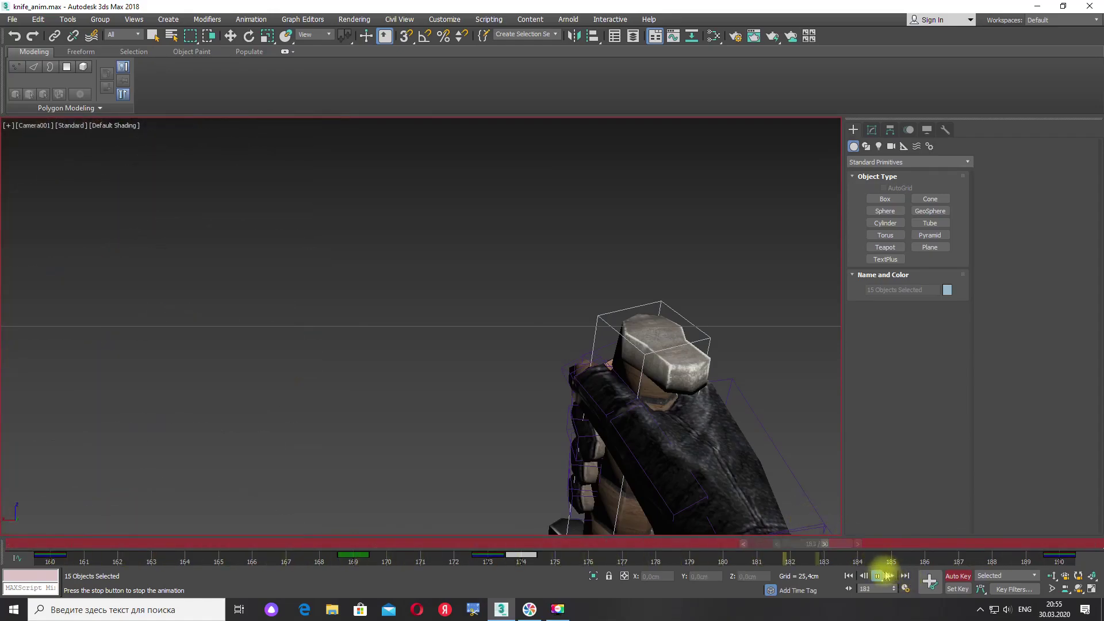
# - Stop the playback and scrub through the left hand's motion, ending on frame 169
pyautogui.click(877, 575)
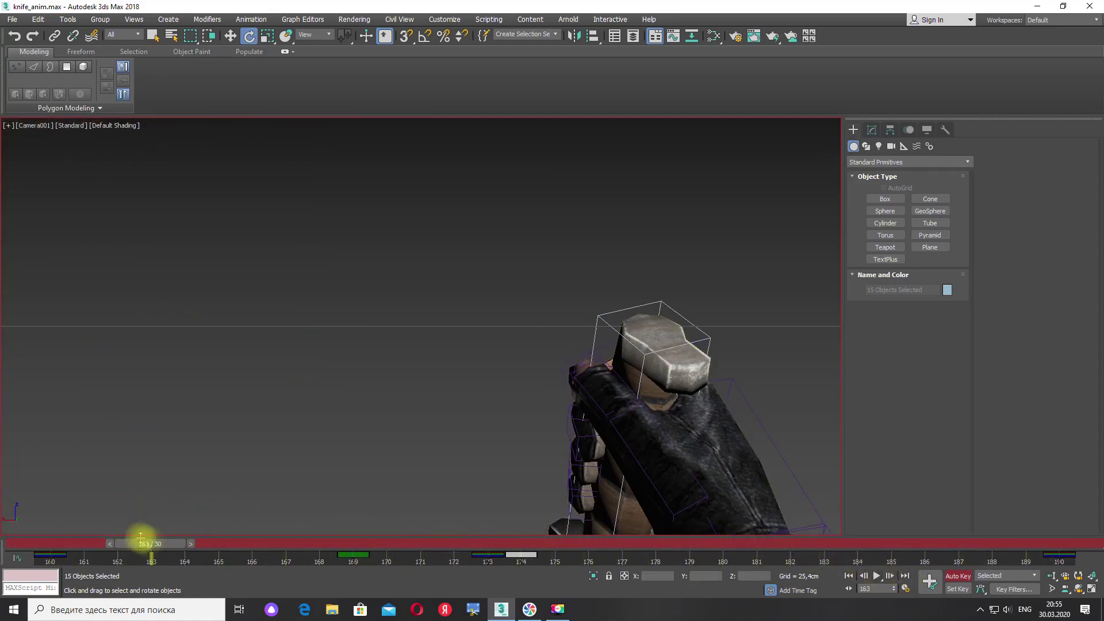
pyautogui.moveTo(141, 536); pyautogui.dragTo(569, 587)
pyautogui.press('e')
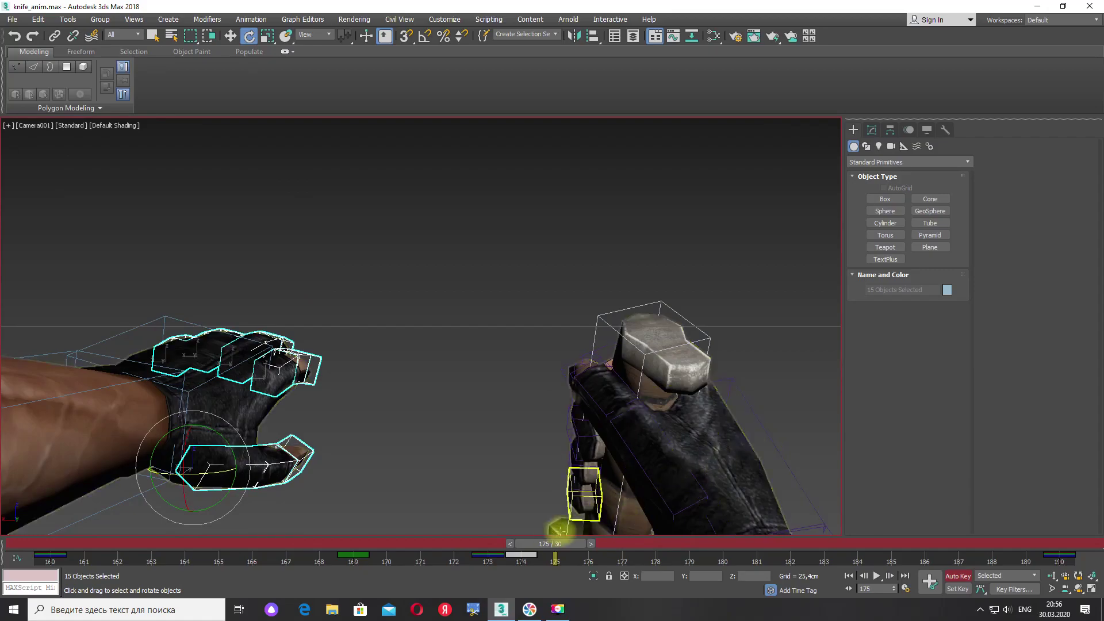
pyautogui.moveTo(544, 550)
pyautogui.mouseDown()
pyautogui.moveTo(443, 537)
pyautogui.moveTo(49, 537)
pyautogui.moveTo(500, 583)
pyautogui.moveTo(49, 552)
pyautogui.moveTo(345, 573)
pyautogui.mouseUp()
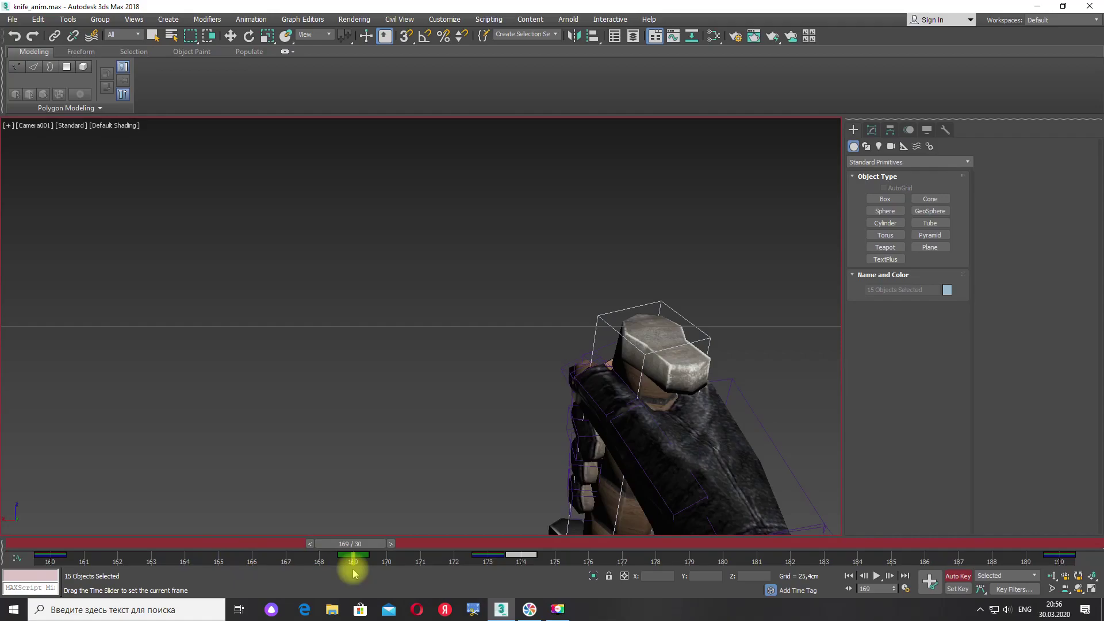
pyautogui.press('e')
# - Switch to the perspective view and orbit to a side view of the right arm holding the knife
pyautogui.click(756, 414)
pyautogui.click(230, 37)
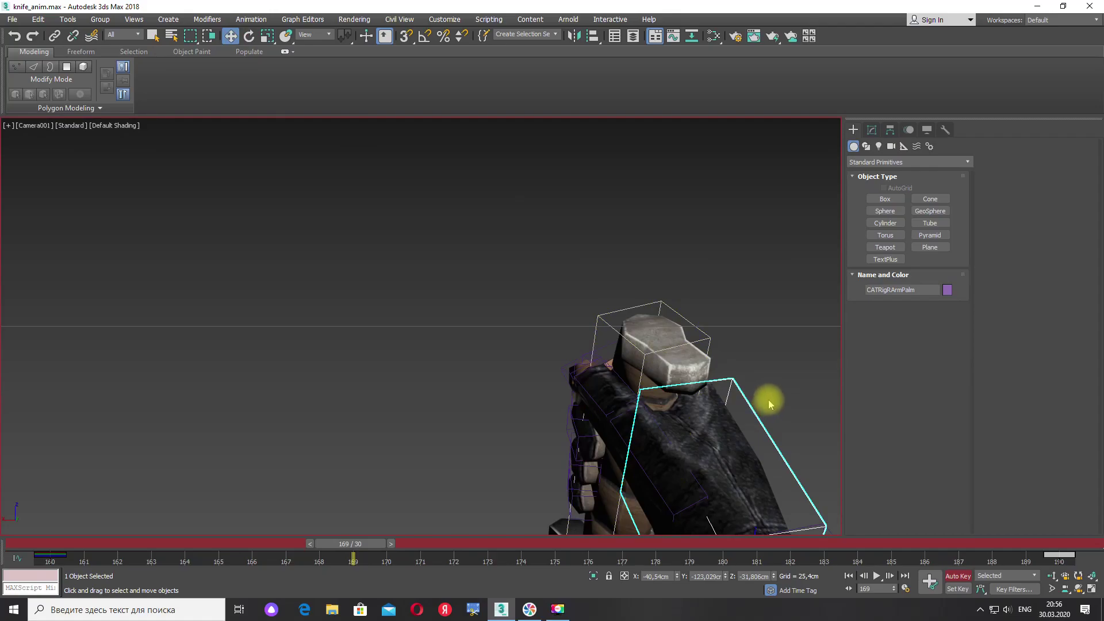
pyautogui.press('p')
pyautogui.keyDown('alt'); pyautogui.moveTo(732, 387); pyautogui.dragTo(509, 456, button='middle'); pyautogui.keyUp('alt')
pyautogui.scroll(-3, 641, 364)
pyautogui.scroll(3, 633, 380)
pyautogui.click(509, 455)
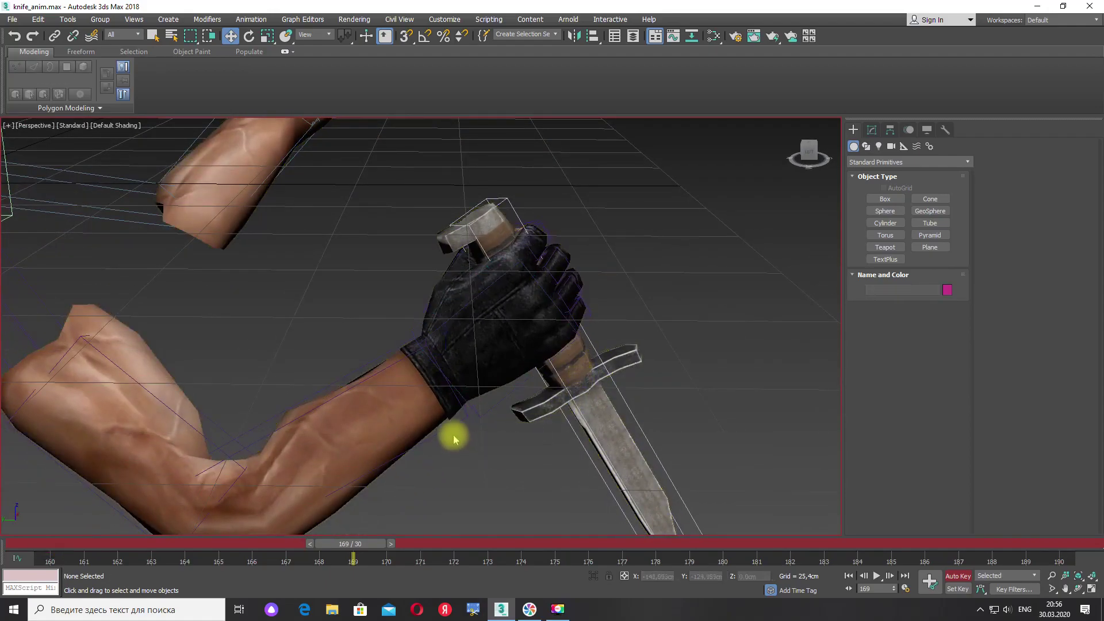
# - Rotate the right forearm bone (CATRigRArm2) at frame 169 so the hand with the knife swings lower
pyautogui.click(451, 425)
pyautogui.moveTo(451, 426); pyautogui.dragTo(638, 402, button='middle')
pyautogui.click(248, 37)
pyautogui.keyDown('alt'); pyautogui.moveTo(623, 313); pyautogui.dragTo(560, 313, button='middle'); pyautogui.keyUp('alt')
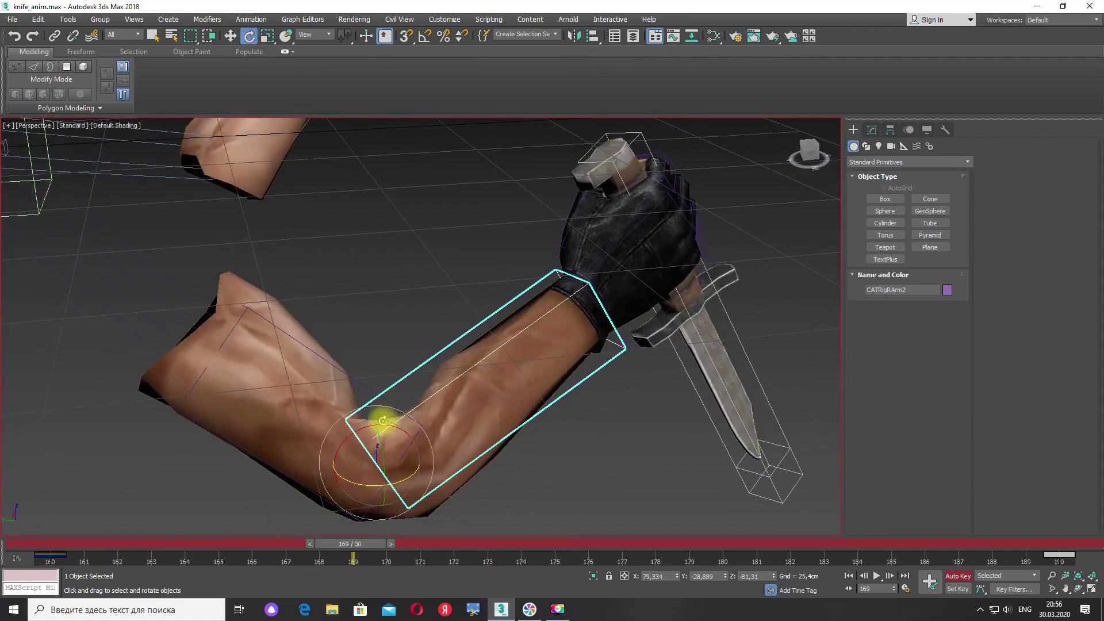
pyautogui.moveTo(383, 425); pyautogui.dragTo(394, 430)
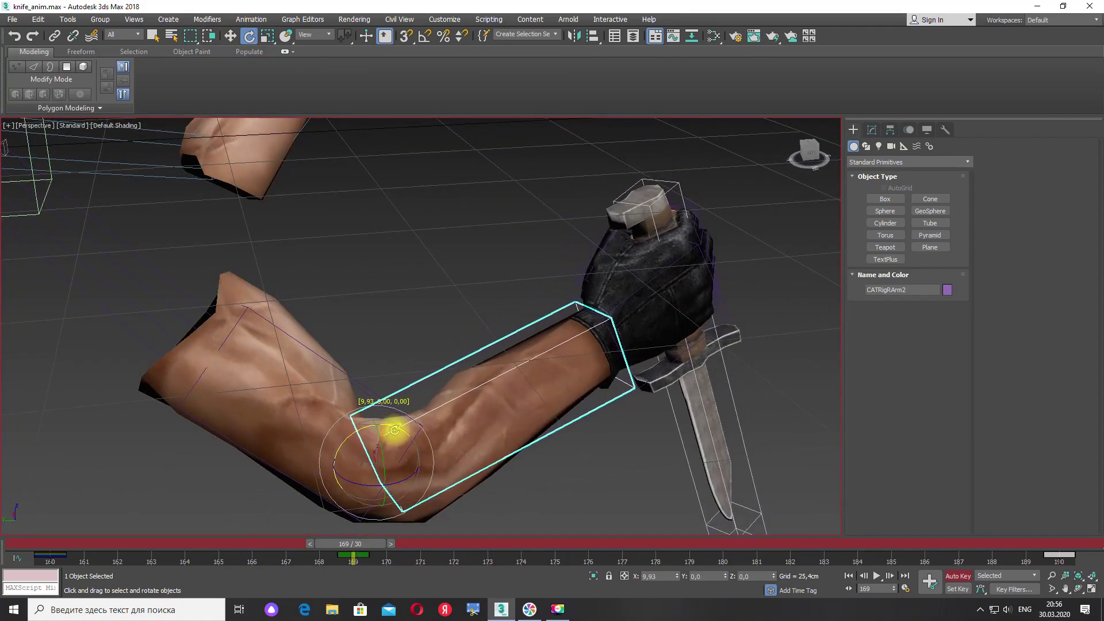
pyautogui.rightClick(394, 430)
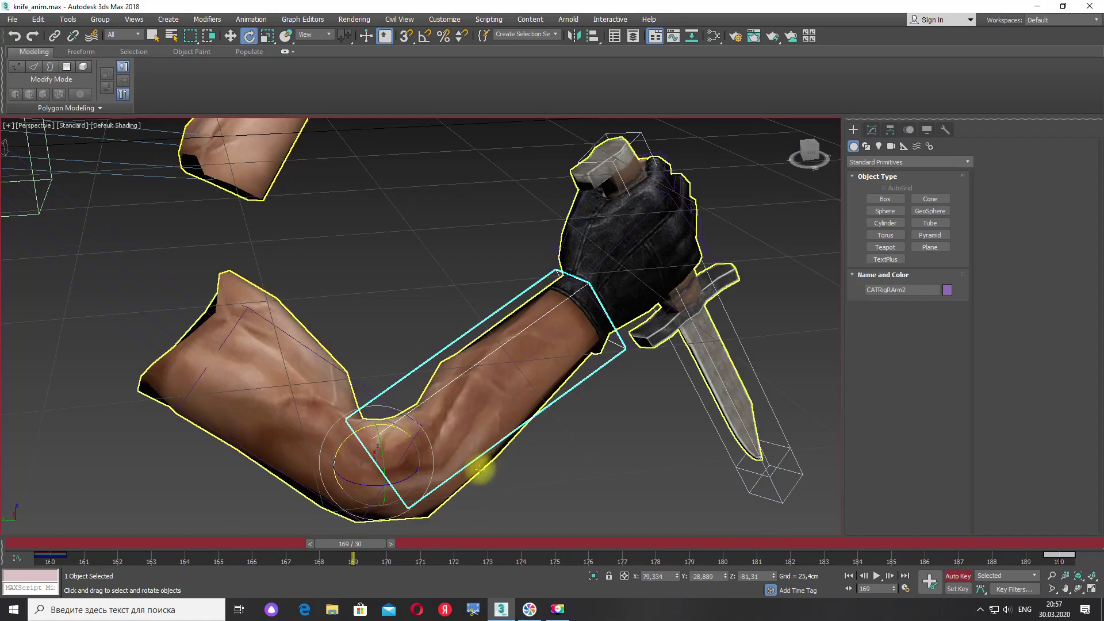
pyautogui.moveTo(387, 431); pyautogui.dragTo(412, 469, button='middle')
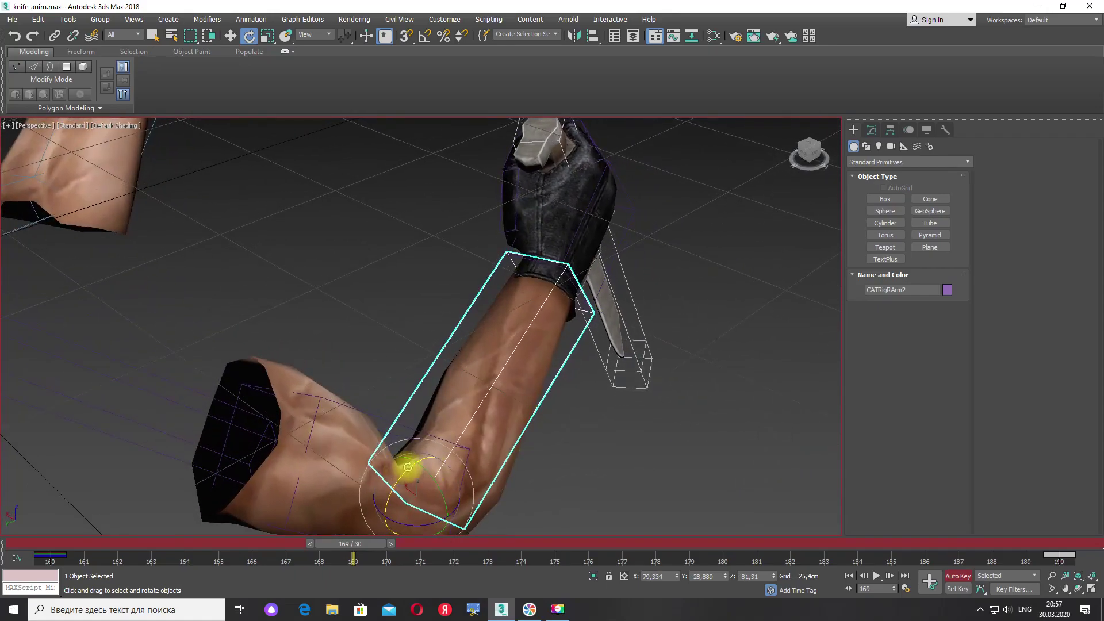
pyautogui.moveTo(409, 467); pyautogui.dragTo(546, 471)
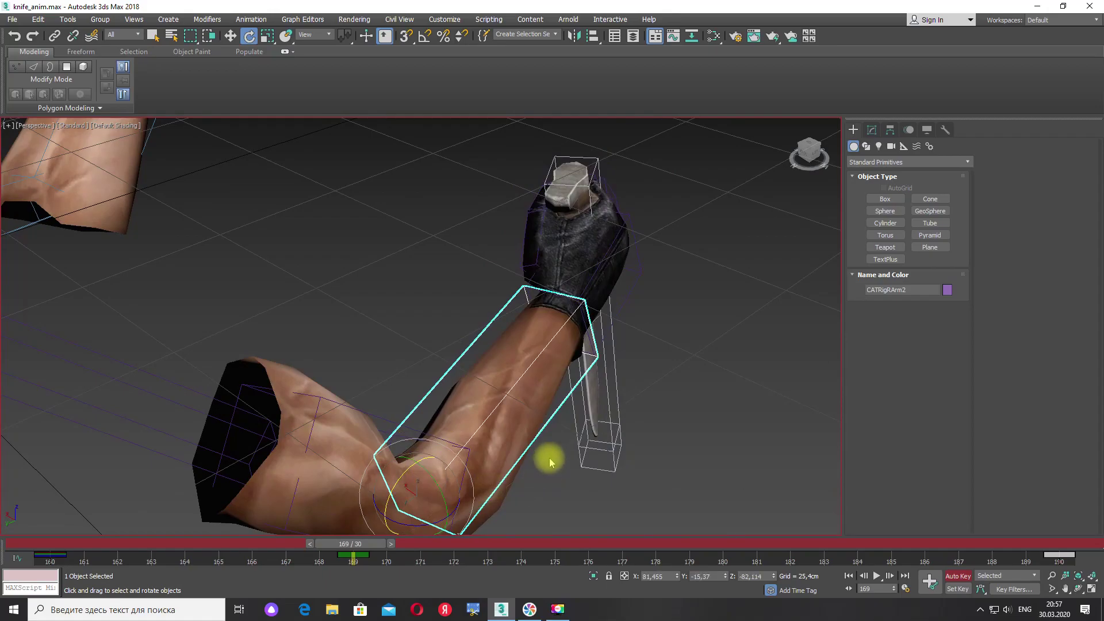
# - Play the animation through the camera to review the right forearm's movement, and stop it
pyautogui.press('c')
pyautogui.click(876, 577)
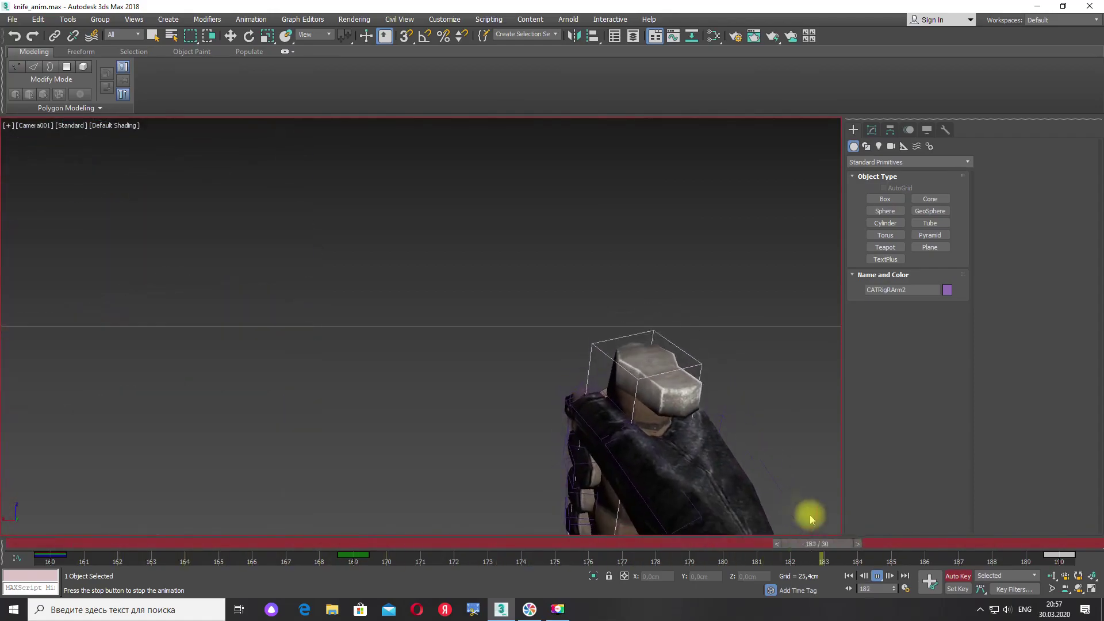
pyautogui.click(876, 576)
pyautogui.press('e')
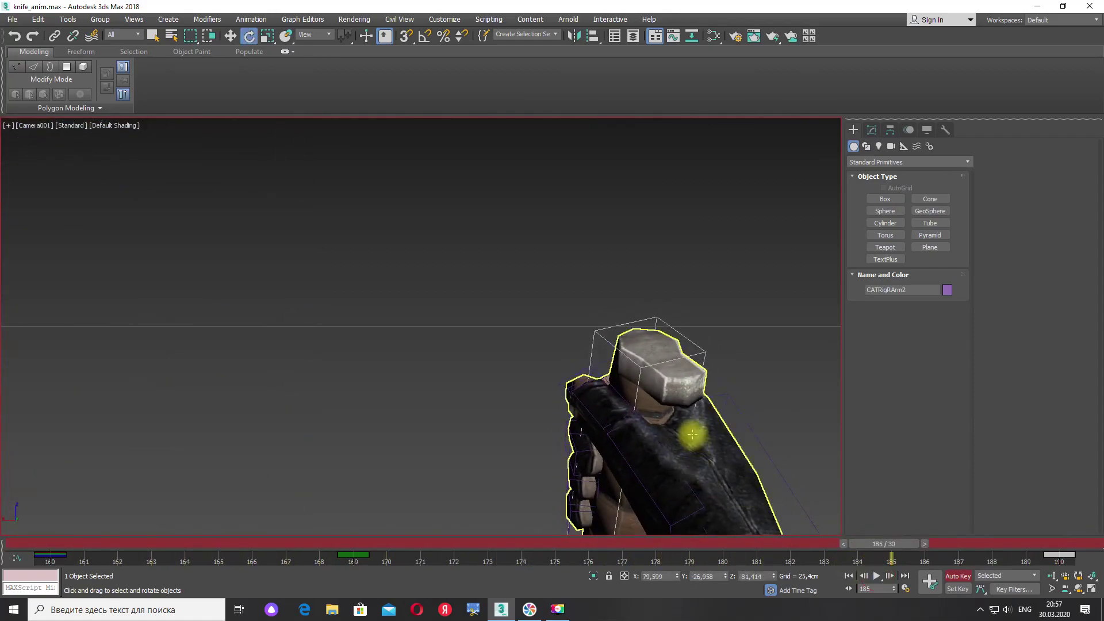
# - At frame 182, move the right palm bone (CATRigRArmPalm) up about 5 cm in the perspective view
pyautogui.press('p')
pyautogui.moveTo(658, 406); pyautogui.dragTo(426, 456, button='middle')
pyautogui.moveTo(900, 544); pyautogui.dragTo(1090, 559)
pyautogui.press('e')
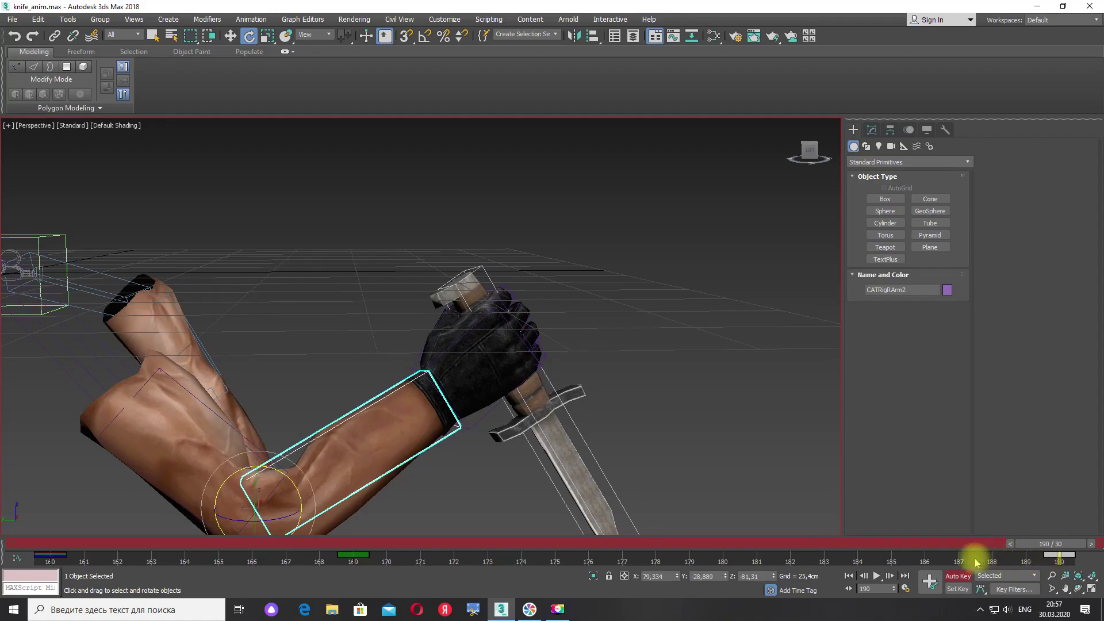
pyautogui.moveTo(1054, 550); pyautogui.dragTo(940, 553)
pyautogui.moveTo(694, 544); pyautogui.dragTo(787, 545)
pyautogui.press('e')
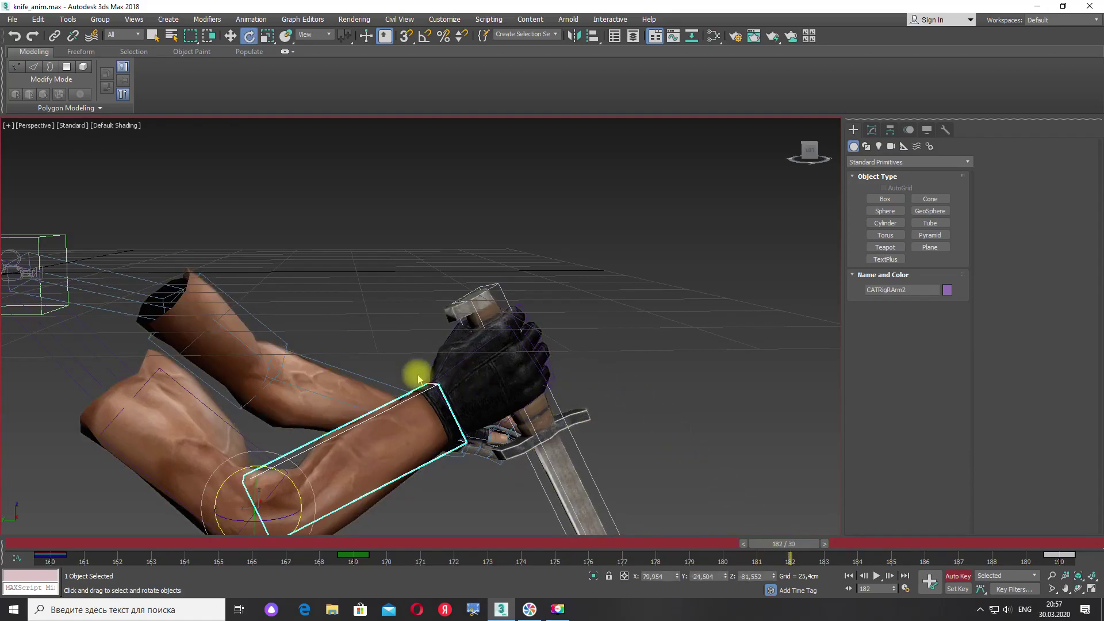
pyautogui.click(484, 341)
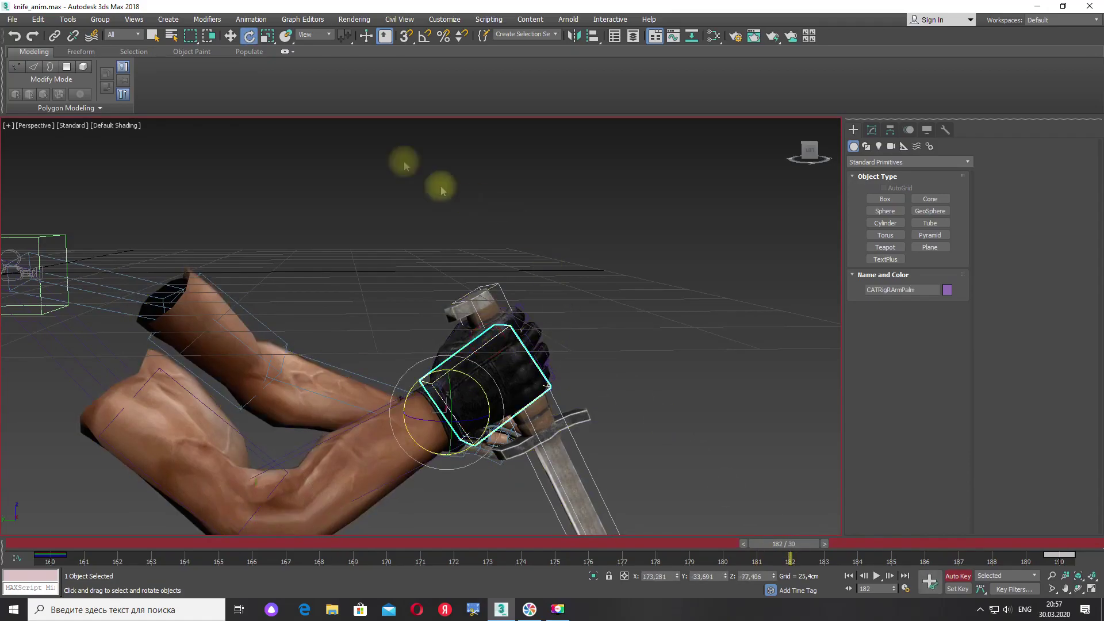
pyautogui.click(229, 35)
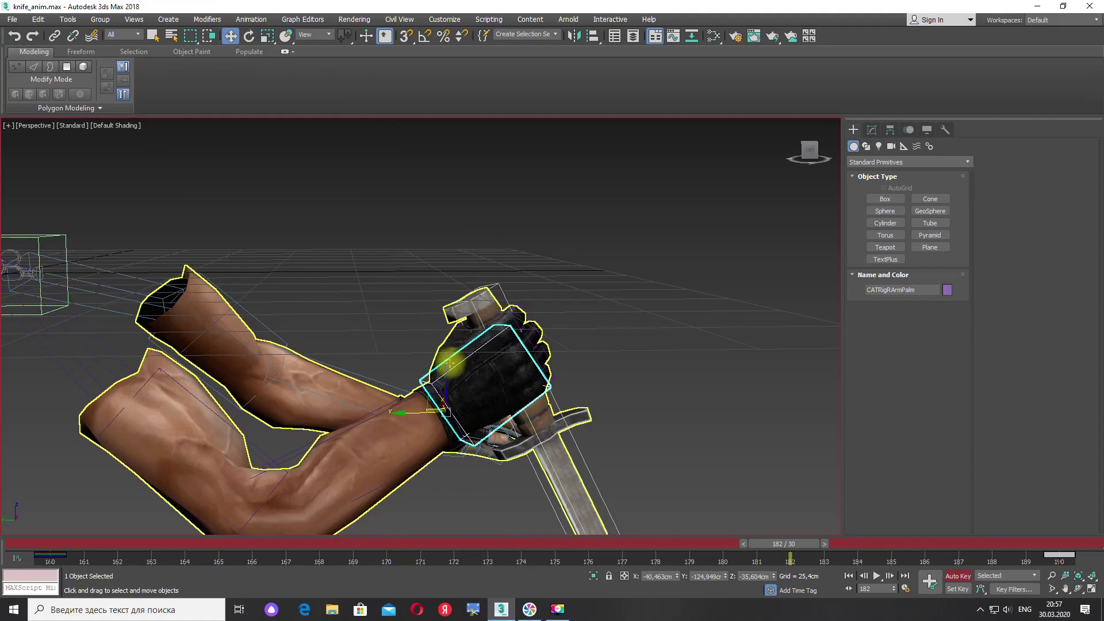
pyautogui.moveTo(447, 366); pyautogui.dragTo(443, 347)
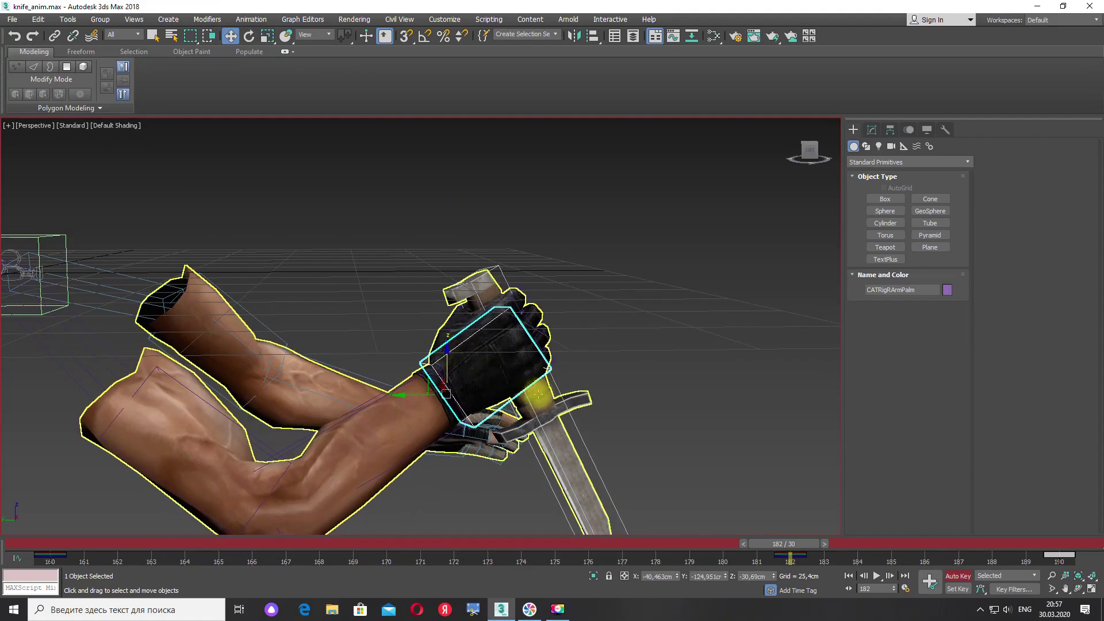
# - Review the raised right palm by playing the animation from the camera view, and stop playback
pyautogui.press('c')
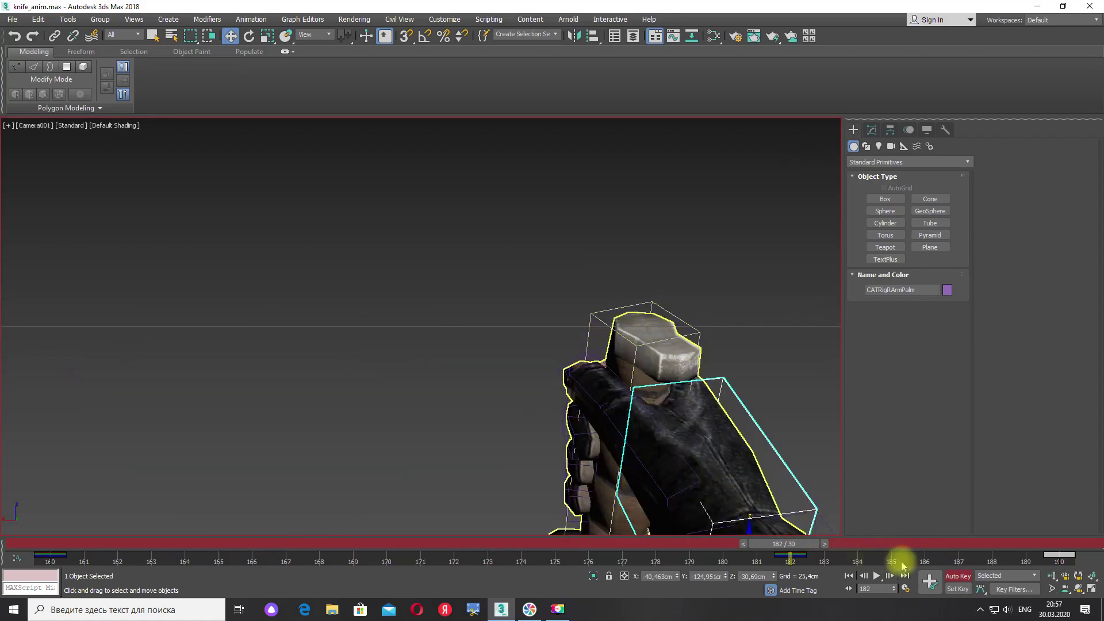
pyautogui.click(877, 576)
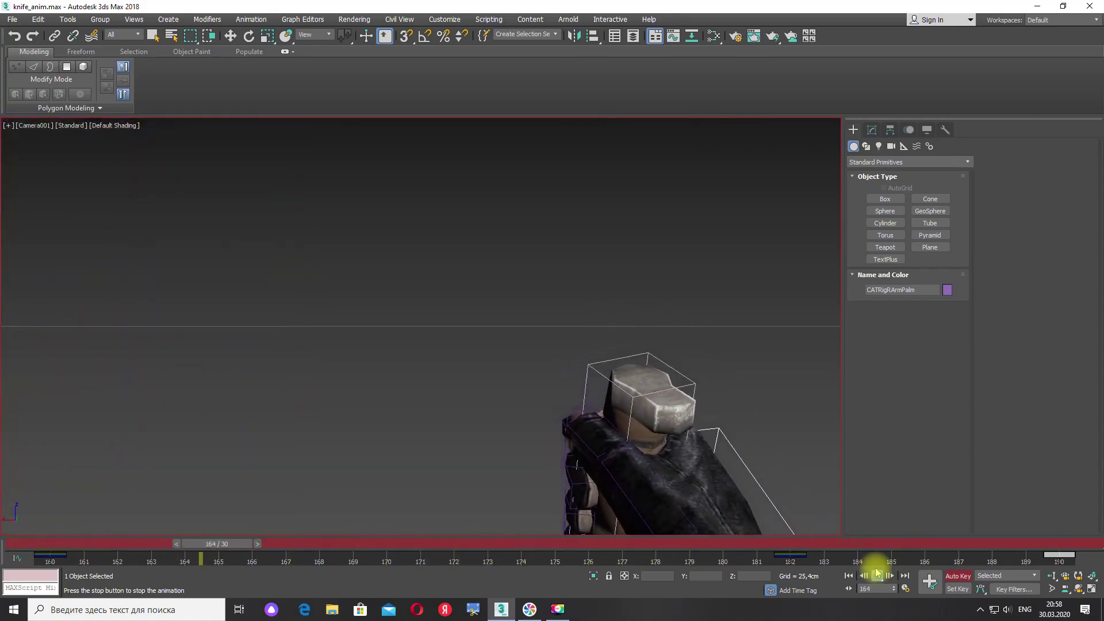
pyautogui.click(876, 576)
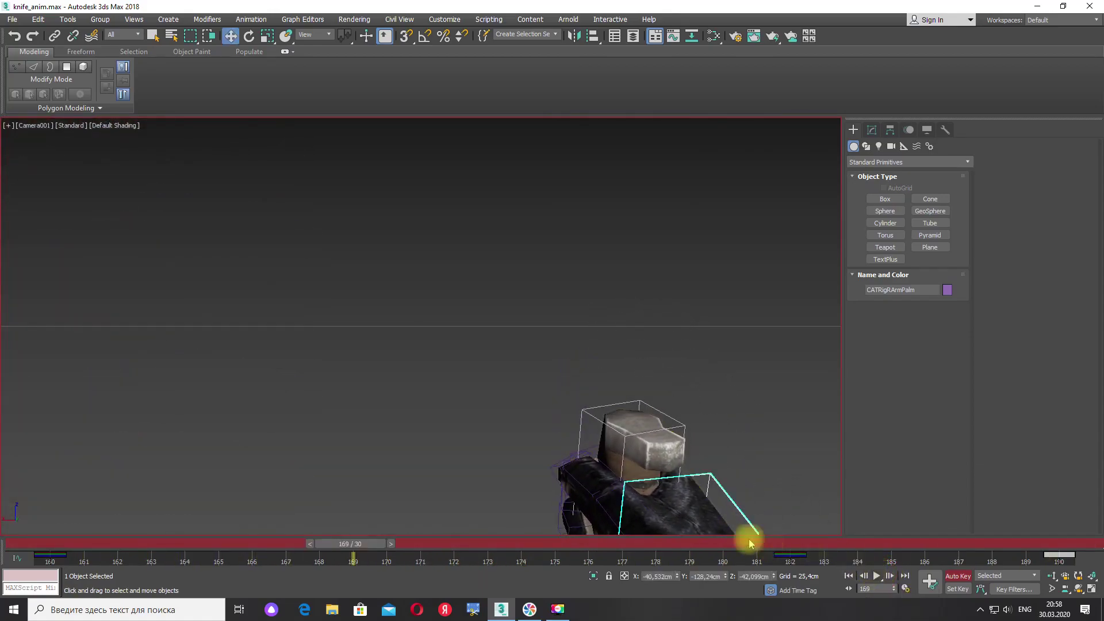
# - Return to frame 182 and rotate the right palm bone at the wrist to tilt the knife hand
pyautogui.moveTo(374, 542); pyautogui.dragTo(801, 561)
pyautogui.press('w')
pyautogui.click(251, 38)
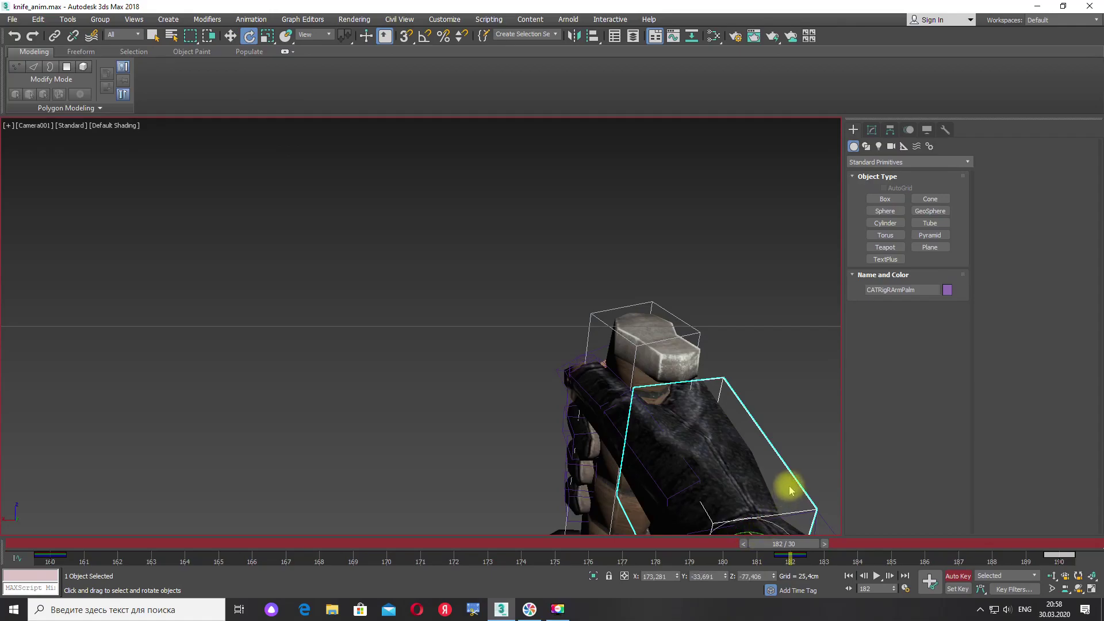
pyautogui.keyDown('alt'); pyautogui.moveTo(776, 463); pyautogui.dragTo(745, 460, button='middle'); pyautogui.keyUp('alt')
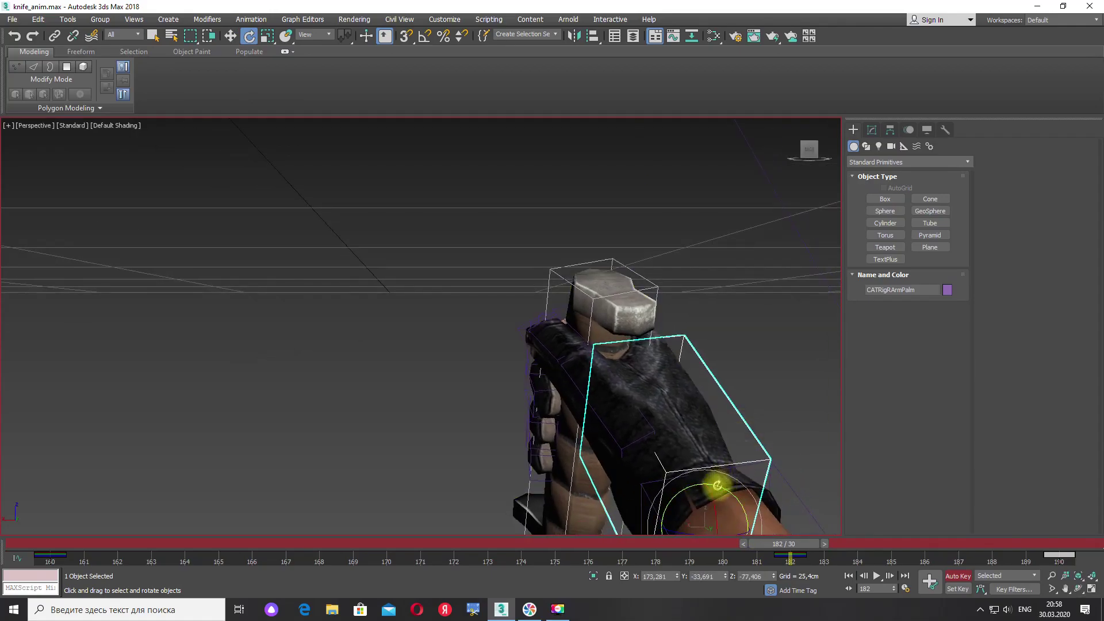
pyautogui.keyDown('alt'); pyautogui.moveTo(765, 496); pyautogui.dragTo(745, 466, button='middle'); pyautogui.keyUp('alt')
pyautogui.moveTo(697, 471); pyautogui.dragTo(712, 473)
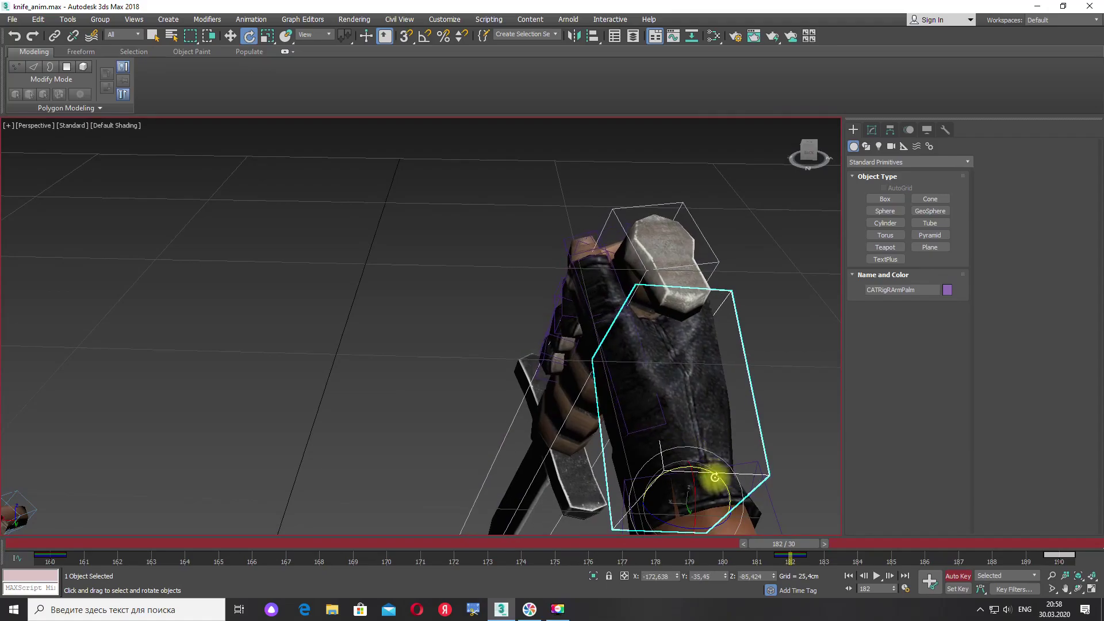
# - Replay the animation through the camera to check the tilted right palm, and stop it
pyautogui.press('c')
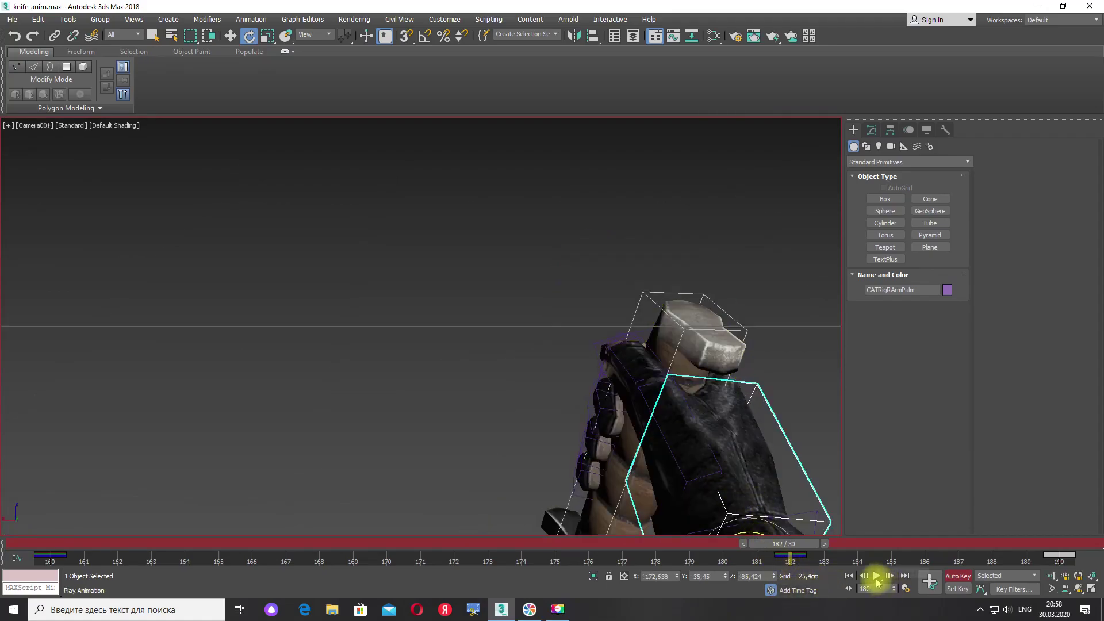
pyautogui.click(877, 578)
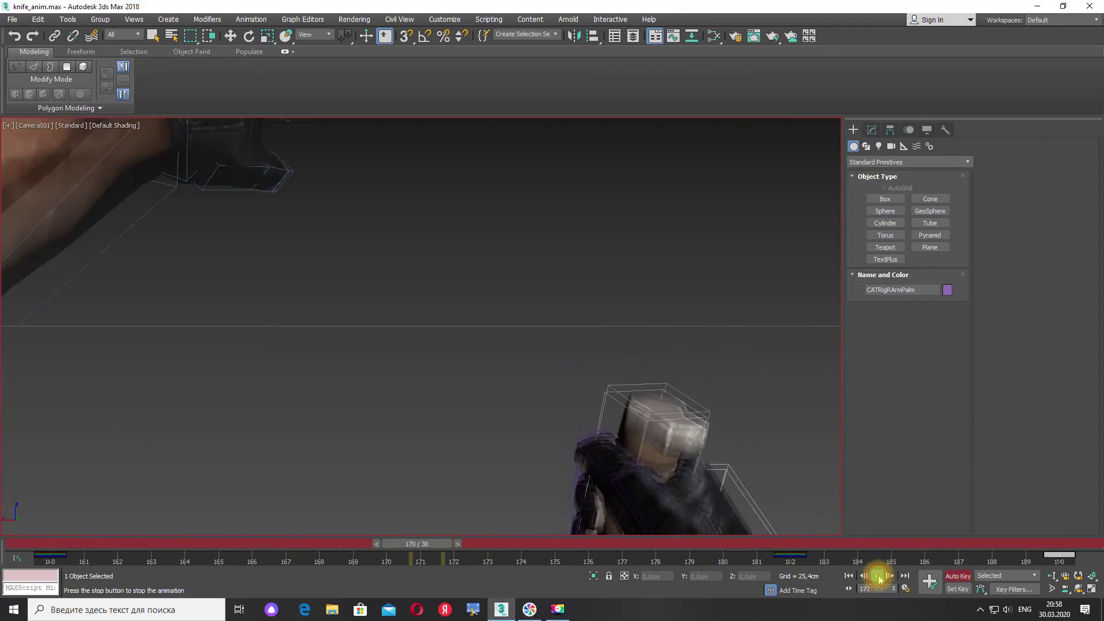
pyautogui.click(877, 576)
pyautogui.press('e')
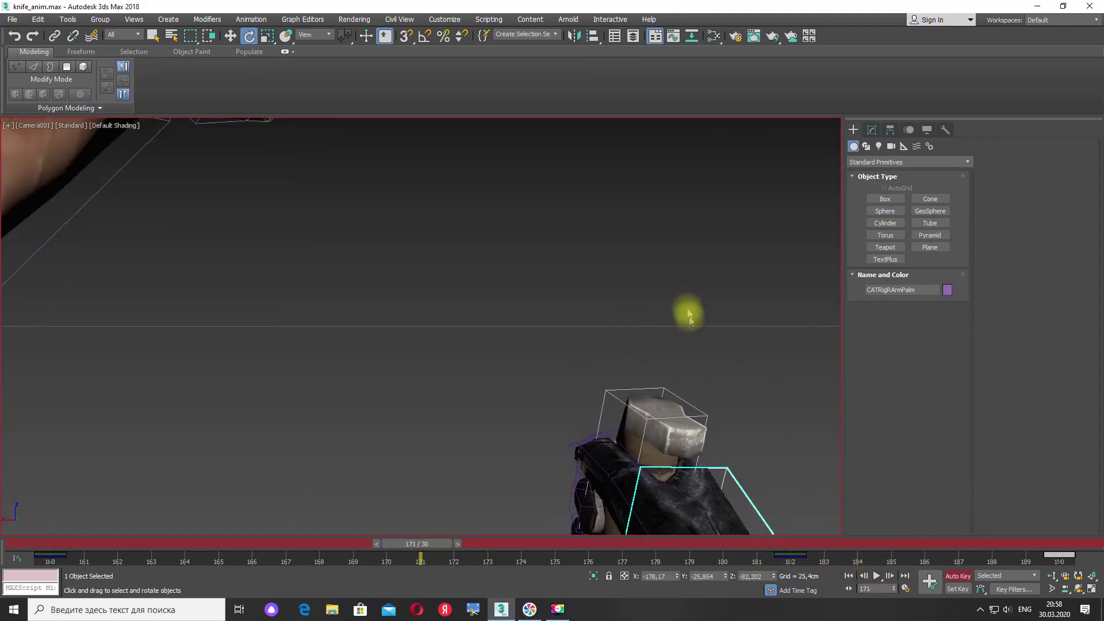
# - Open the Curve Editor for the right palm bone and add the right forearm bone to the selection in perspective
pyautogui.rightClick(578, 236)
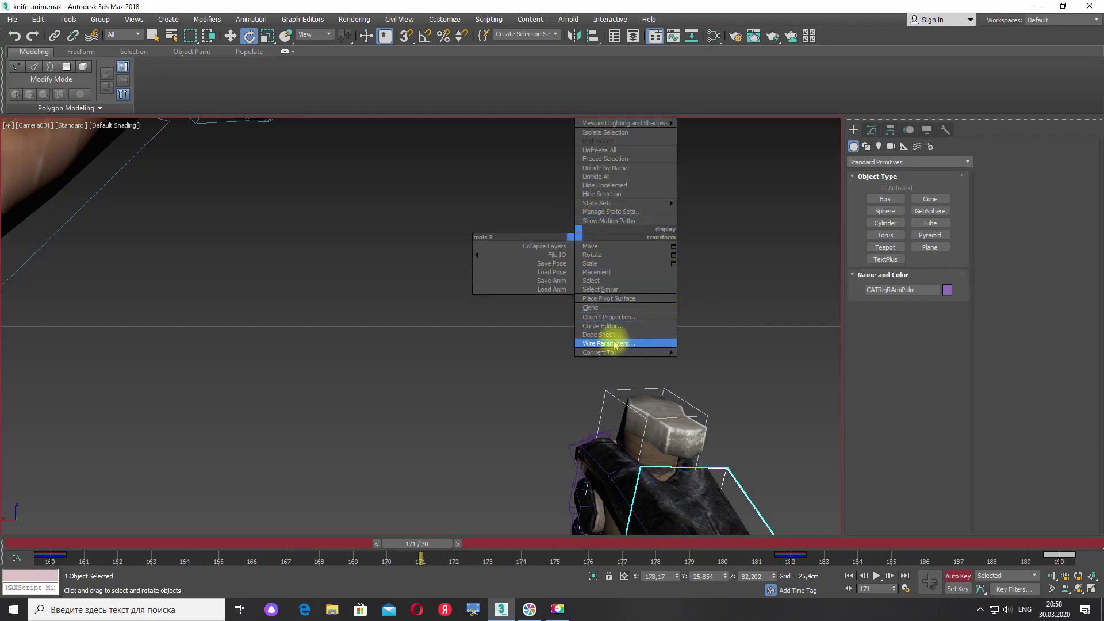
pyautogui.click(622, 326)
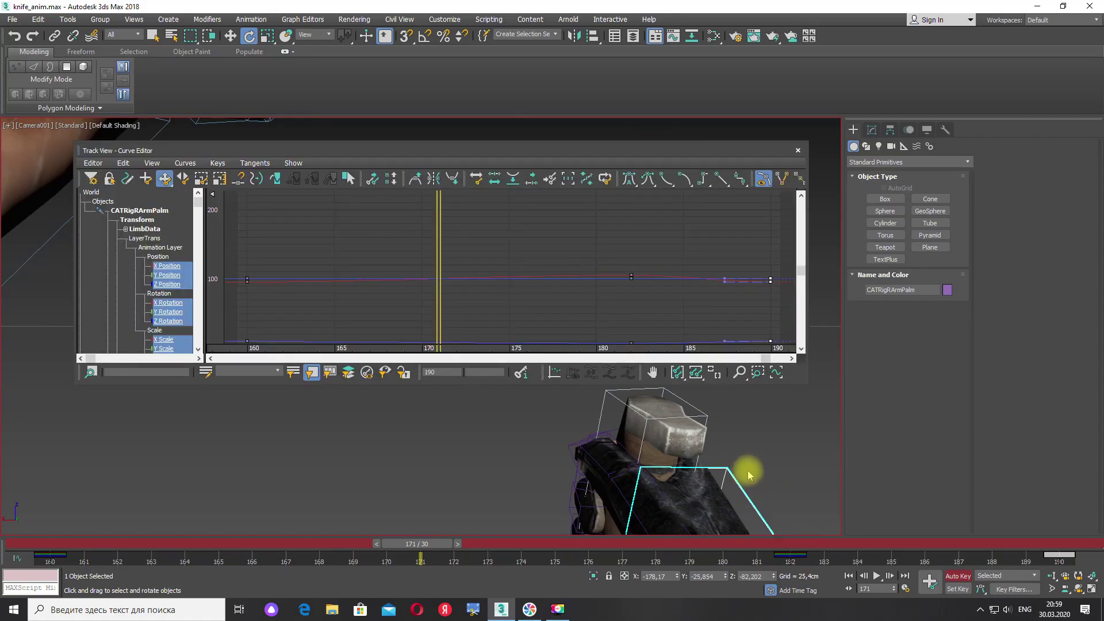
pyautogui.scroll(-3, 758, 473)
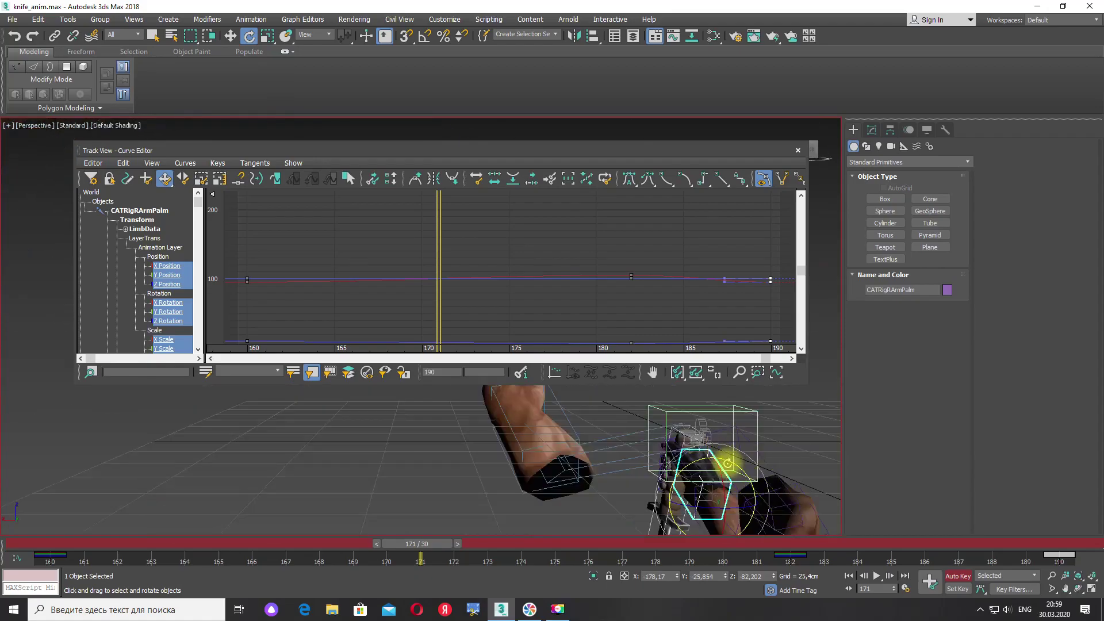
pyautogui.moveTo(729, 475); pyautogui.dragTo(651, 535, button='middle')
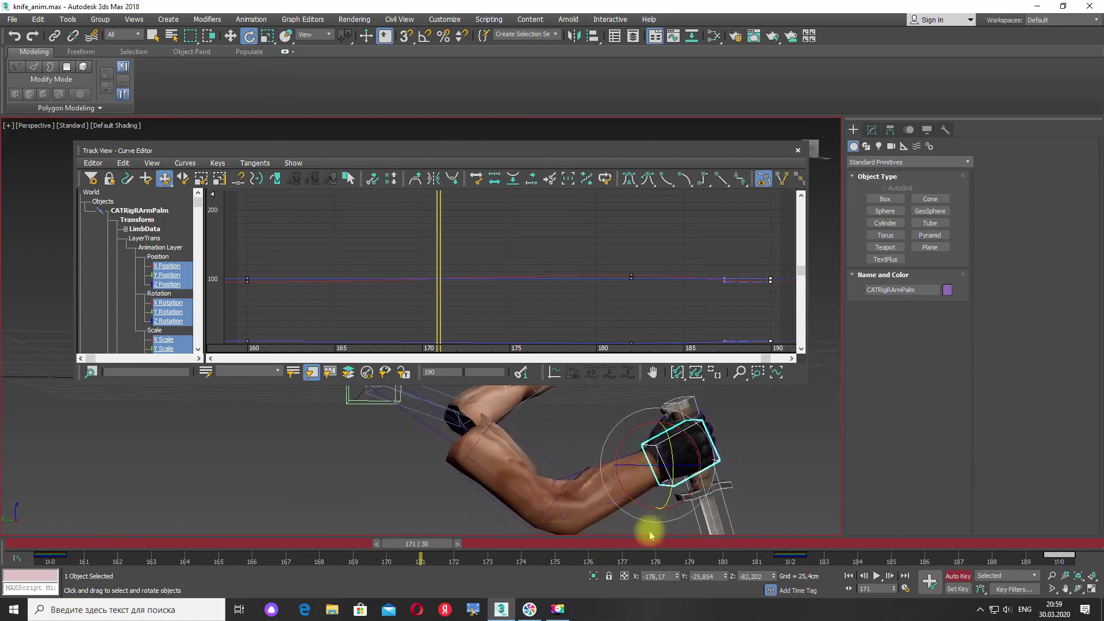
pyautogui.keyDown('alt'); pyautogui.moveTo(567, 448); pyautogui.dragTo(622, 475, button='middle'); pyautogui.keyUp('alt')
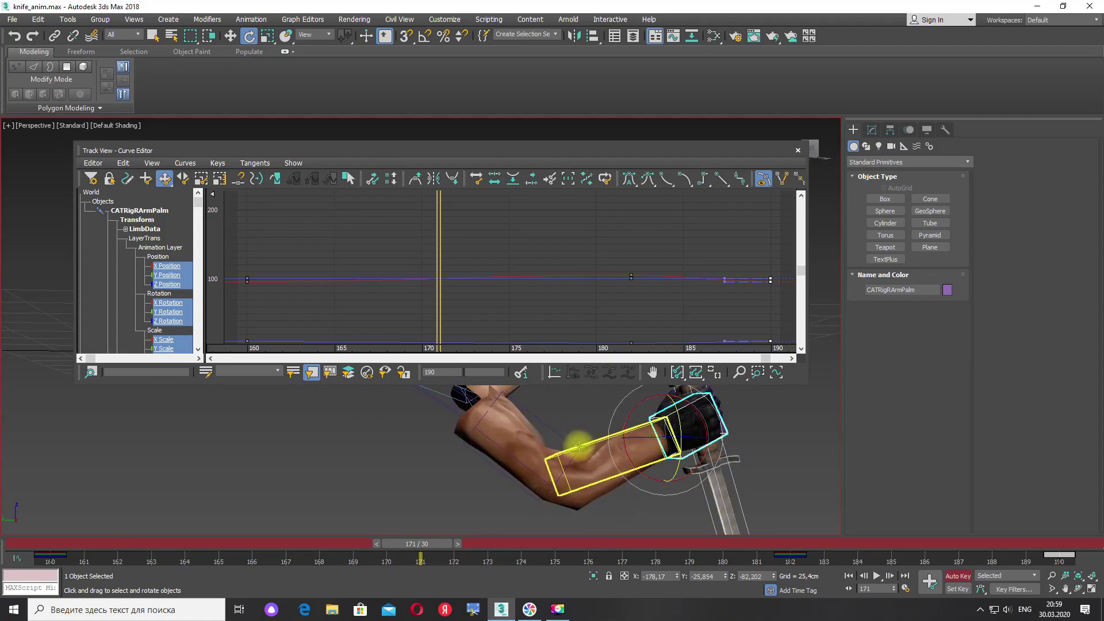
pyautogui.keyDown('ctrl'); pyautogui.click(578, 446); pyautogui.keyUp('ctrl')
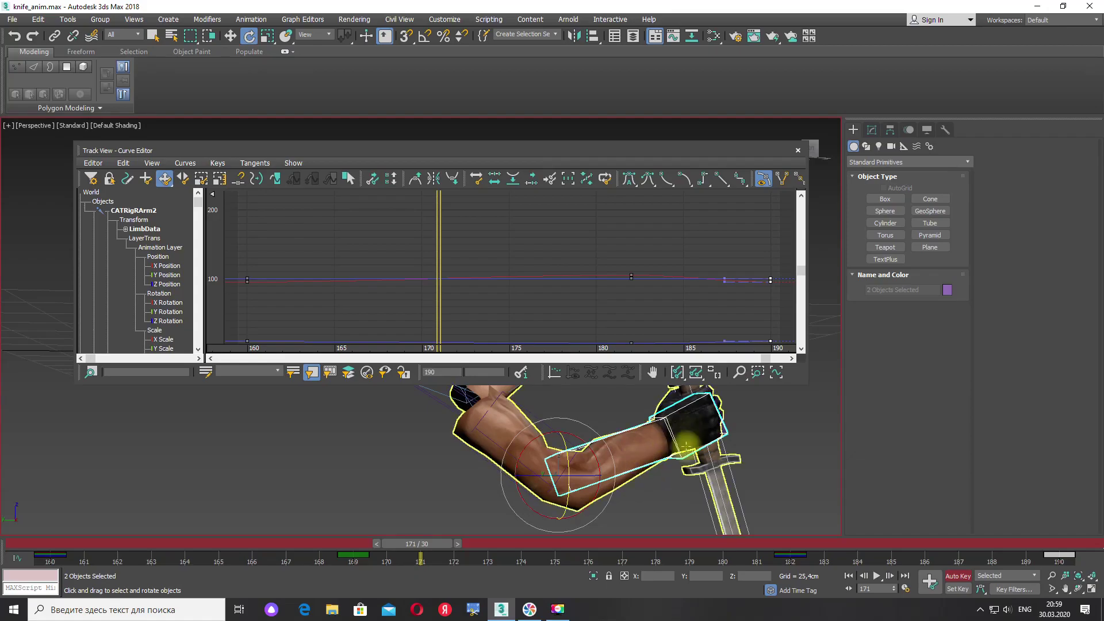
pyautogui.keyDown('alt'); pyautogui.moveTo(739, 458); pyautogui.dragTo(726, 508, button='middle'); pyautogui.keyUp('alt')
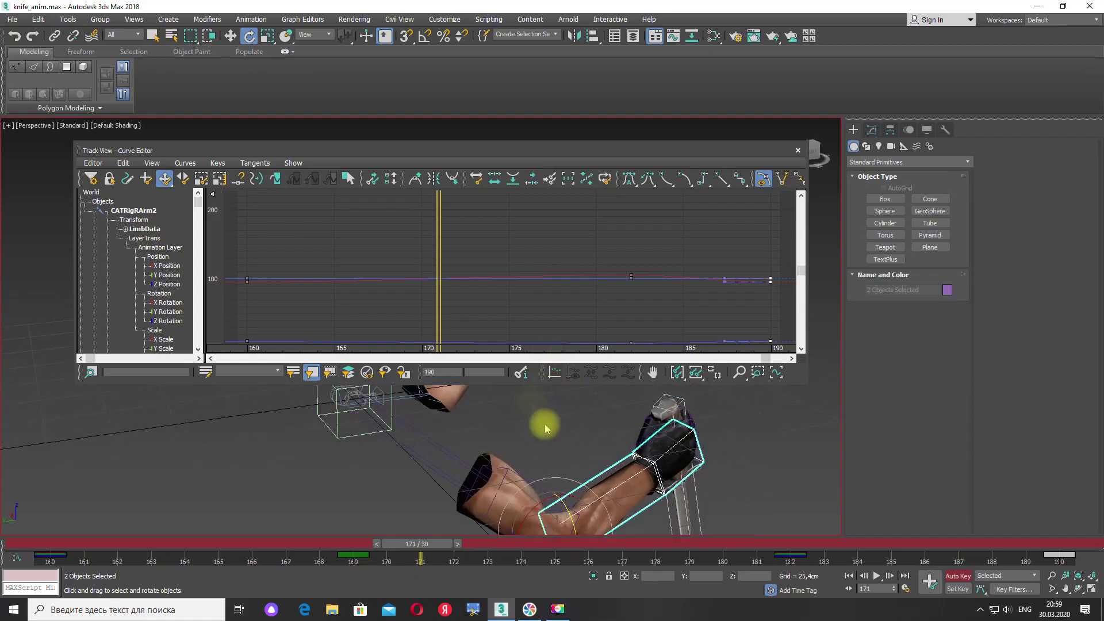
# - Set the CATRigRArm2 X Rotation keys from frame 160 to 190 to linear tangents in the Curve Editor
pyautogui.moveTo(436, 548); pyautogui.dragTo(185, 549)
pyautogui.press('e')
pyautogui.scroll(-5, 660, 283)
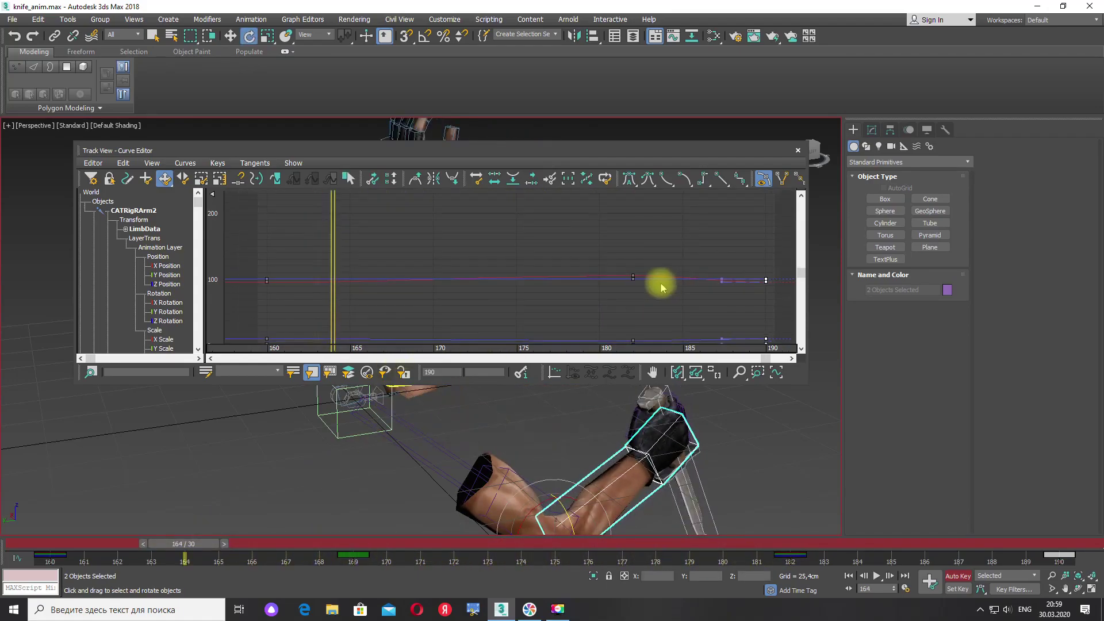
pyautogui.moveTo(587, 289); pyautogui.dragTo(573, 281, button='middle')
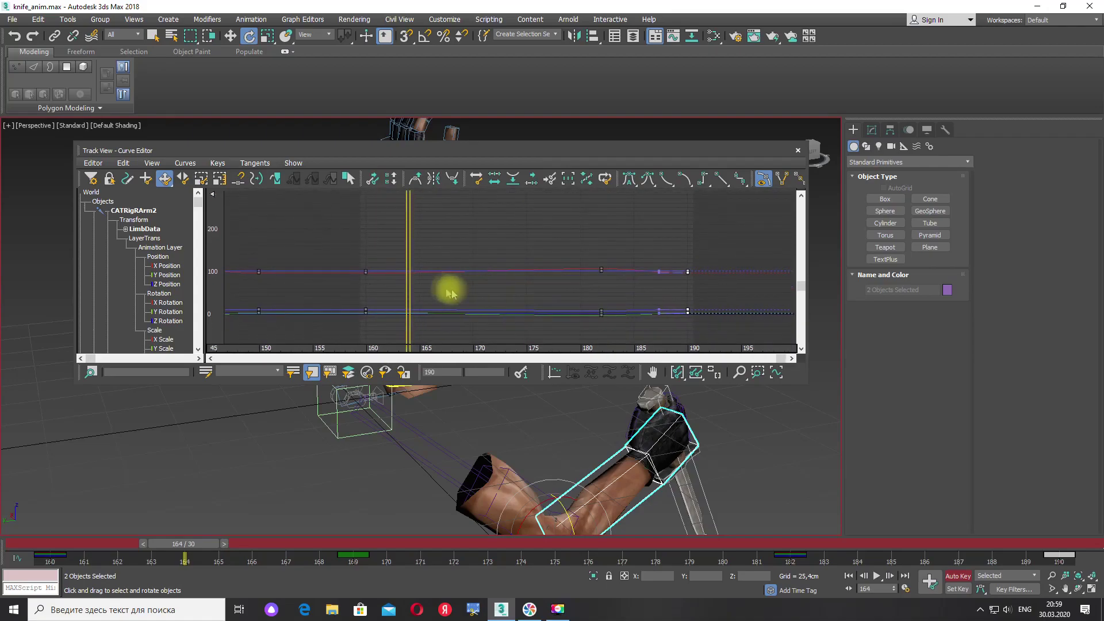
pyautogui.moveTo(406, 282); pyautogui.dragTo(688, 309)
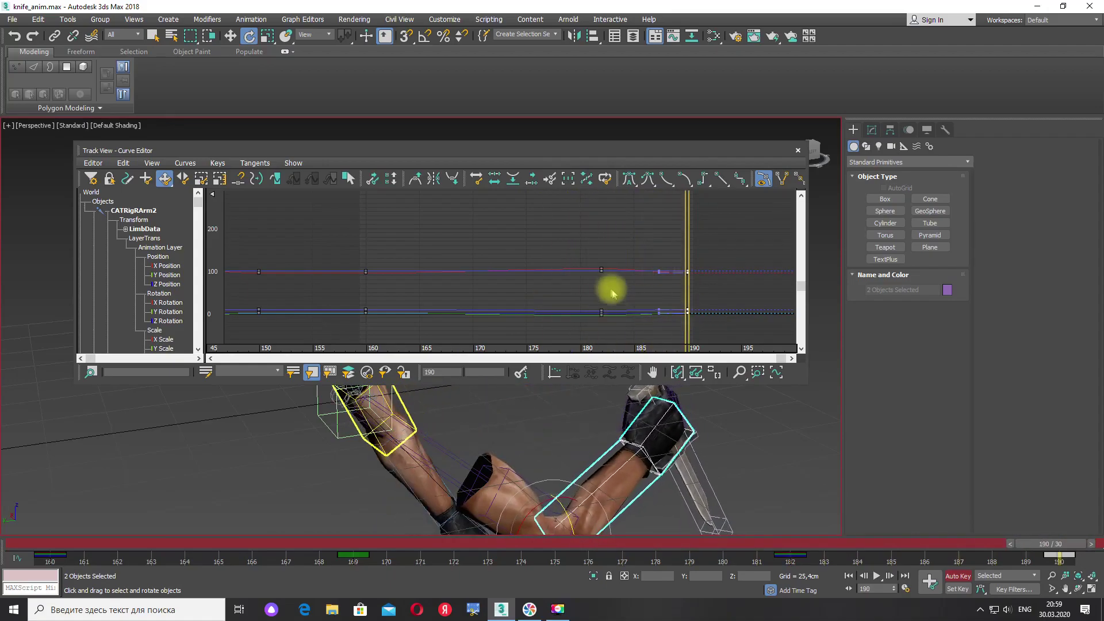
pyautogui.click(172, 303)
pyautogui.moveTo(687, 294); pyautogui.dragTo(365, 299)
pyautogui.moveTo(483, 333); pyautogui.dragTo(517, 336)
pyautogui.moveTo(716, 336); pyautogui.dragTo(711, 333)
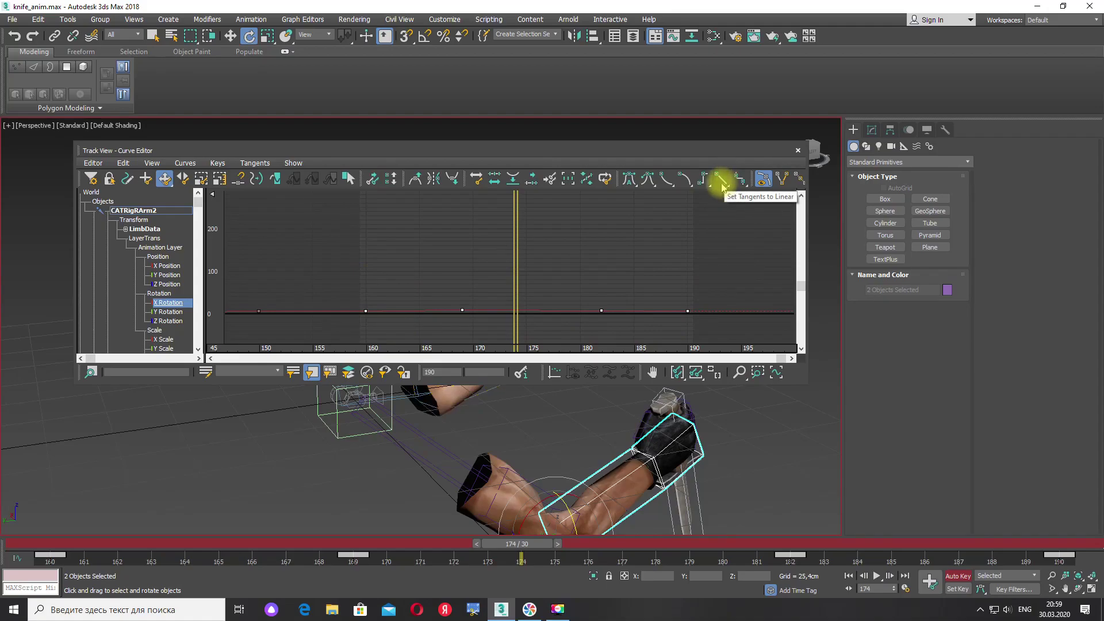
# - Set the Y Rotation and Z Rotation keys of CATRigRArm2 from frame 160 to 190 to linear tangents
pyautogui.click(173, 312)
pyautogui.moveTo(360, 300); pyautogui.dragTo(707, 332)
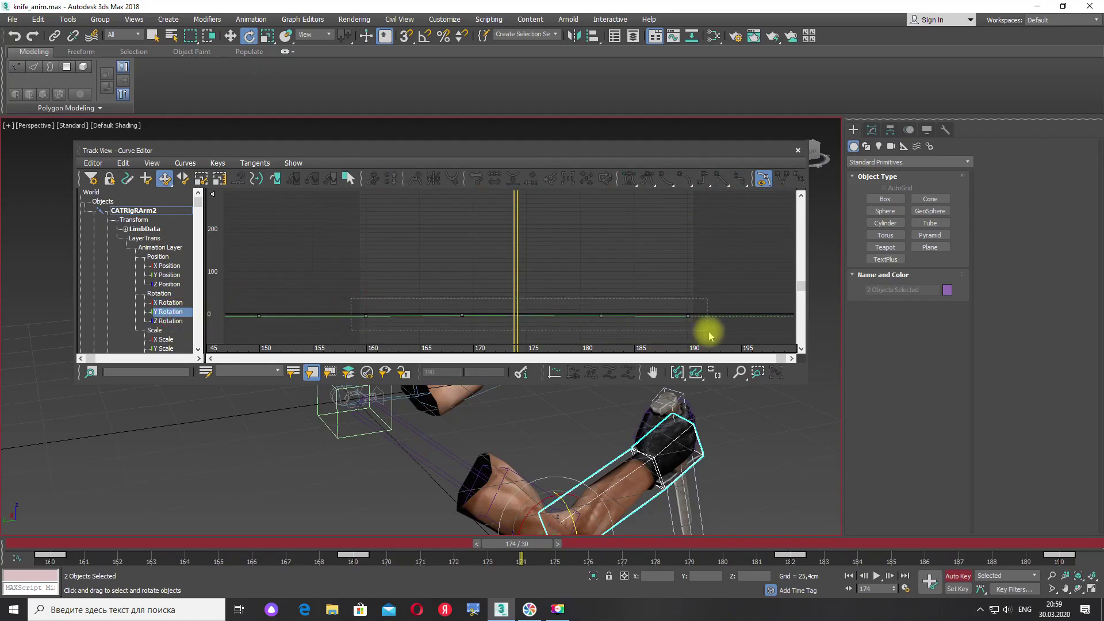
pyautogui.click(726, 184)
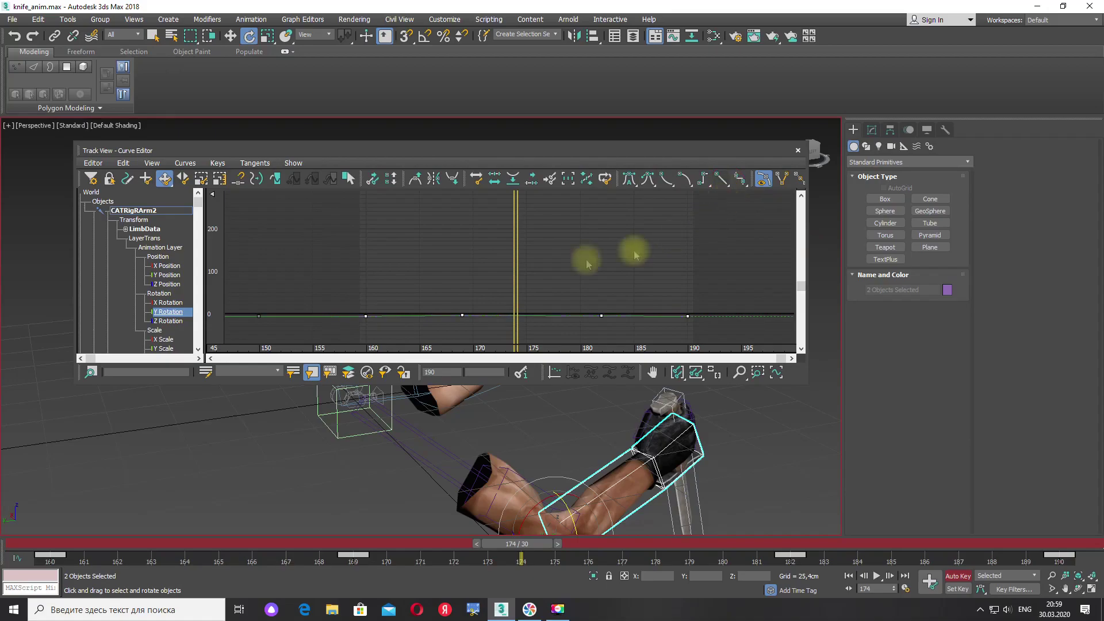
pyautogui.click(168, 321)
pyautogui.moveTo(351, 266); pyautogui.dragTo(711, 296)
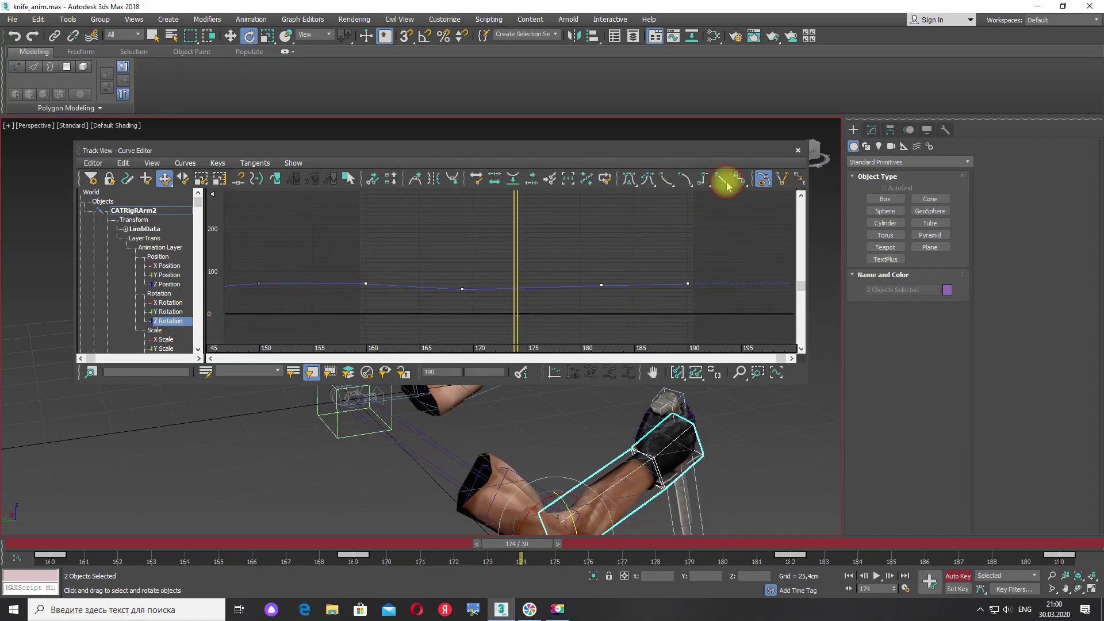
# - Close the Curve Editor and play the animation through the camera to check the right arm's motion, and stop playback
pyautogui.click(797, 151)
pyautogui.press('c')
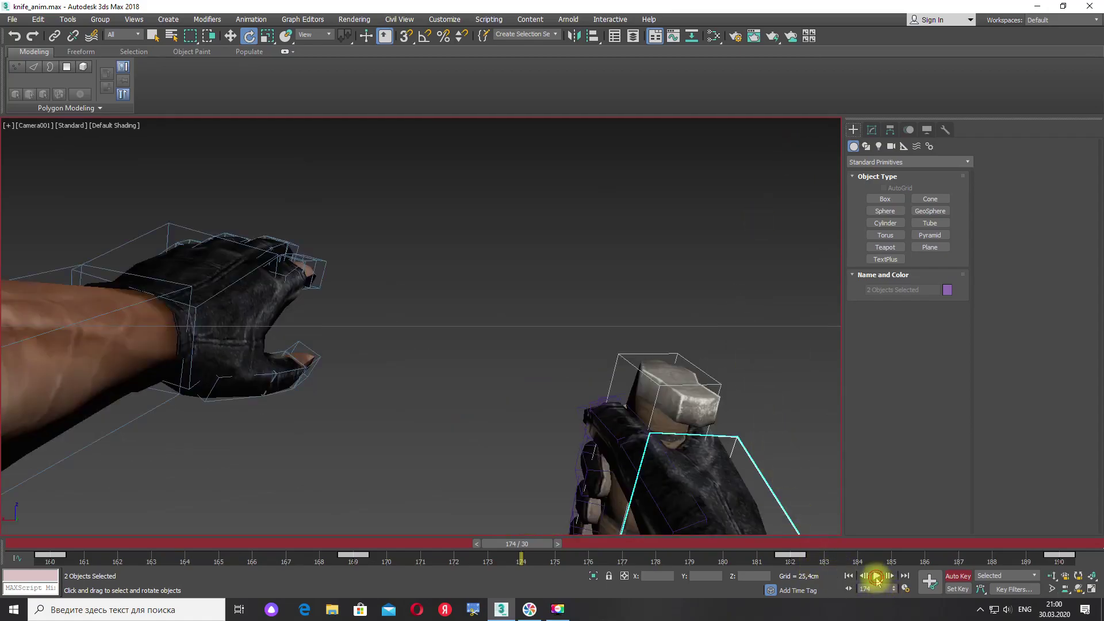
pyautogui.click(876, 576)
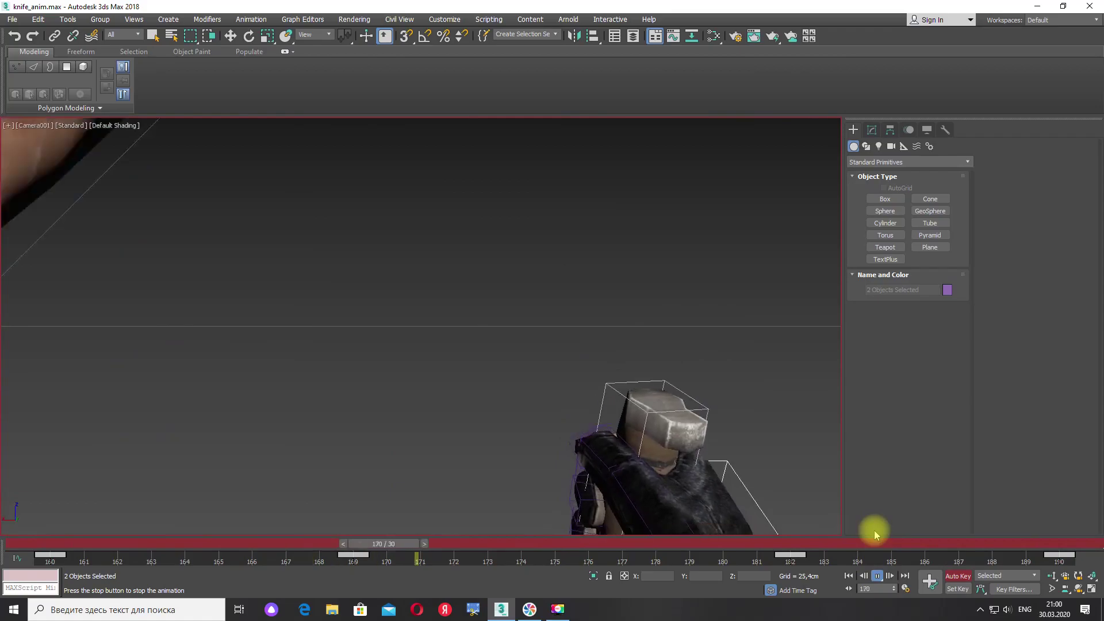
pyautogui.click(877, 575)
pyautogui.press('e')
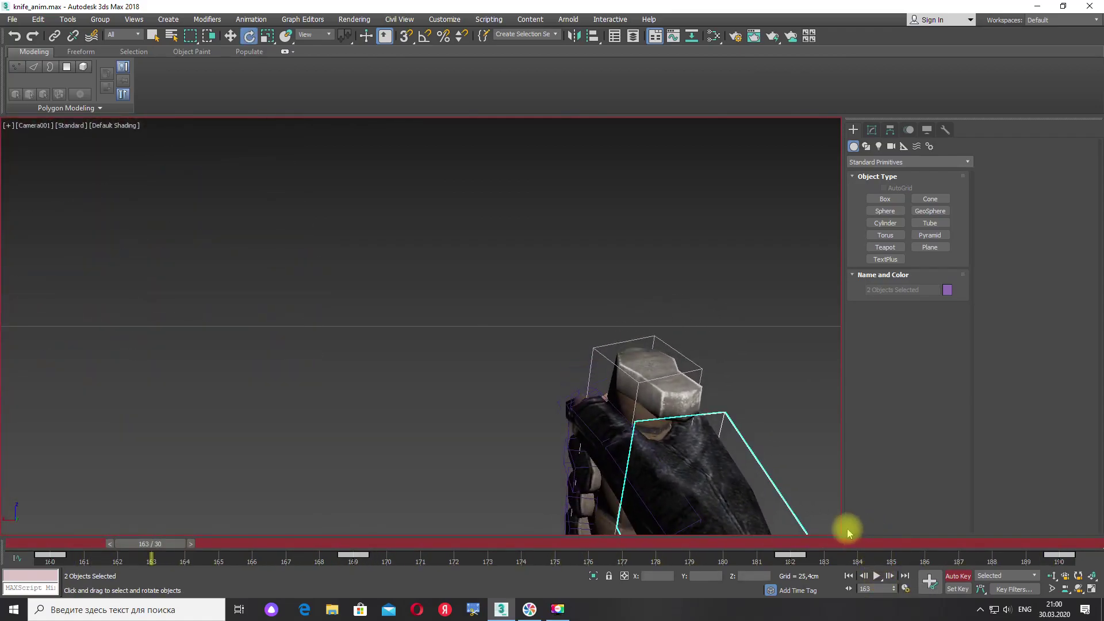
# - Select the root with its whole bone hierarchy in the perspective view and go to frame 174
pyautogui.press('p')
pyautogui.scroll(-5, 695, 424)
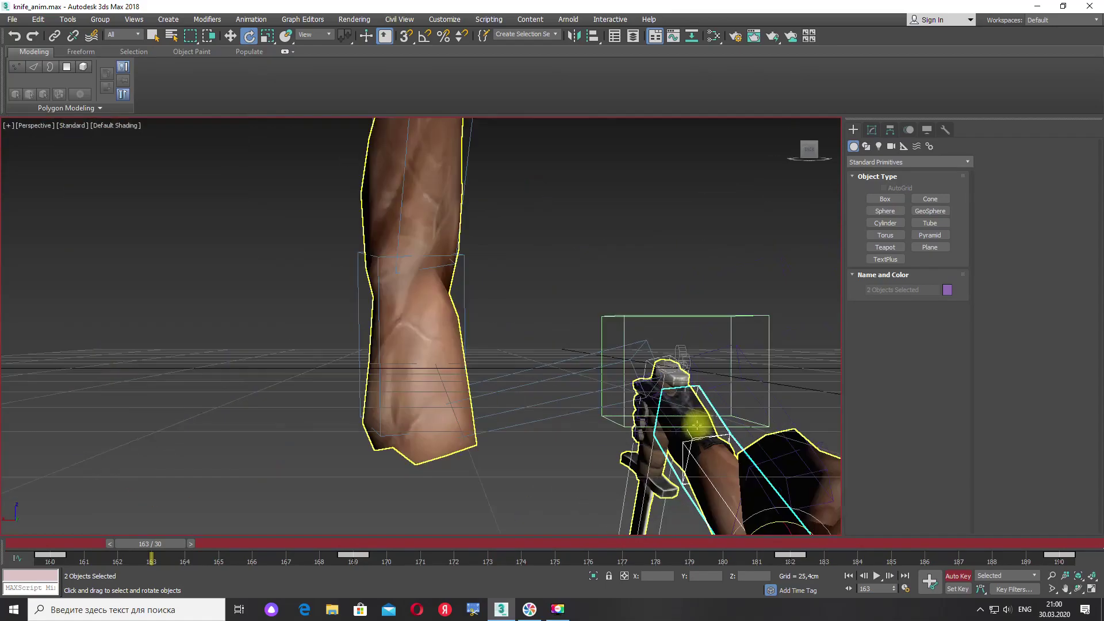
pyautogui.scroll(-3, 696, 423)
pyautogui.keyDown('alt'); pyautogui.moveTo(697, 403); pyautogui.dragTo(700, 489, button='middle'); pyautogui.keyUp('alt')
pyautogui.click(764, 504)
pyautogui.moveTo(764, 504); pyautogui.dragTo(712, 477, button='middle')
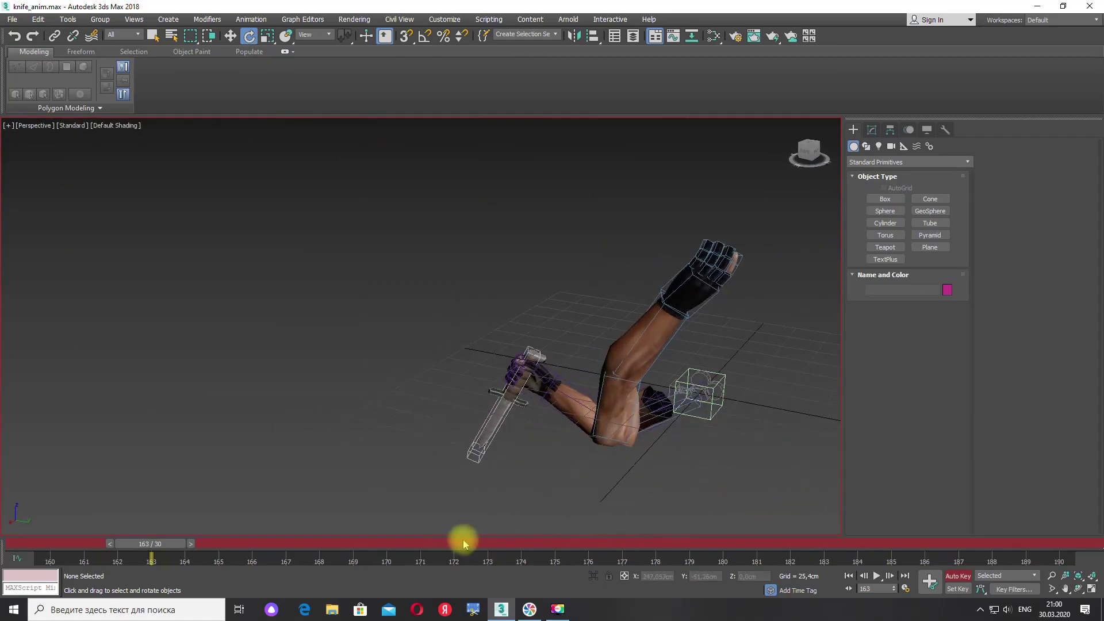
pyautogui.click(694, 416)
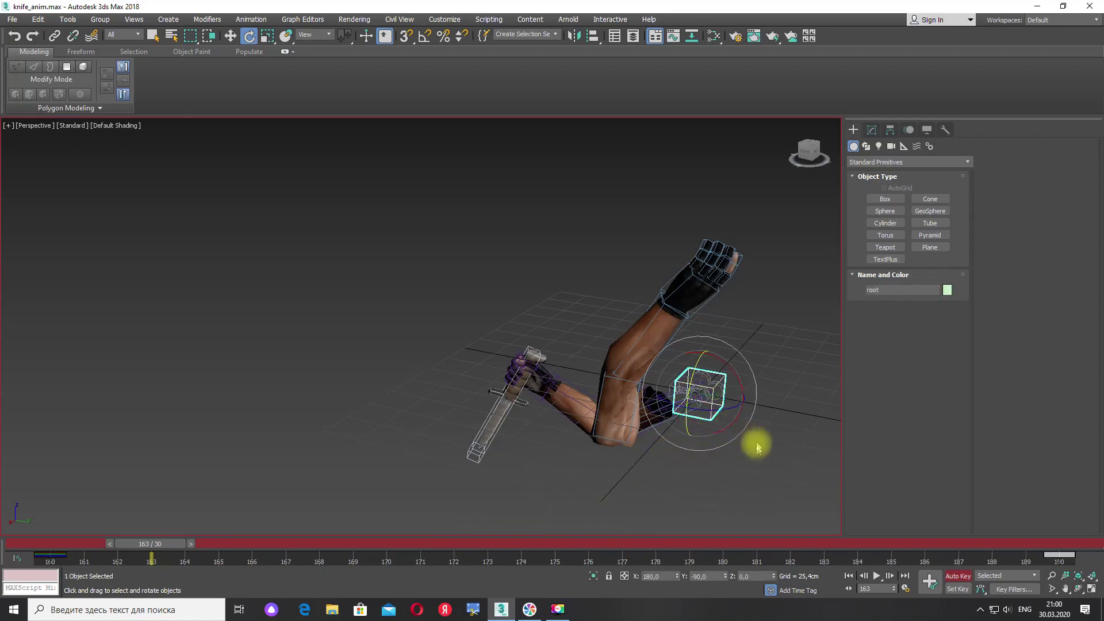
pyautogui.doubleClick(702, 413)
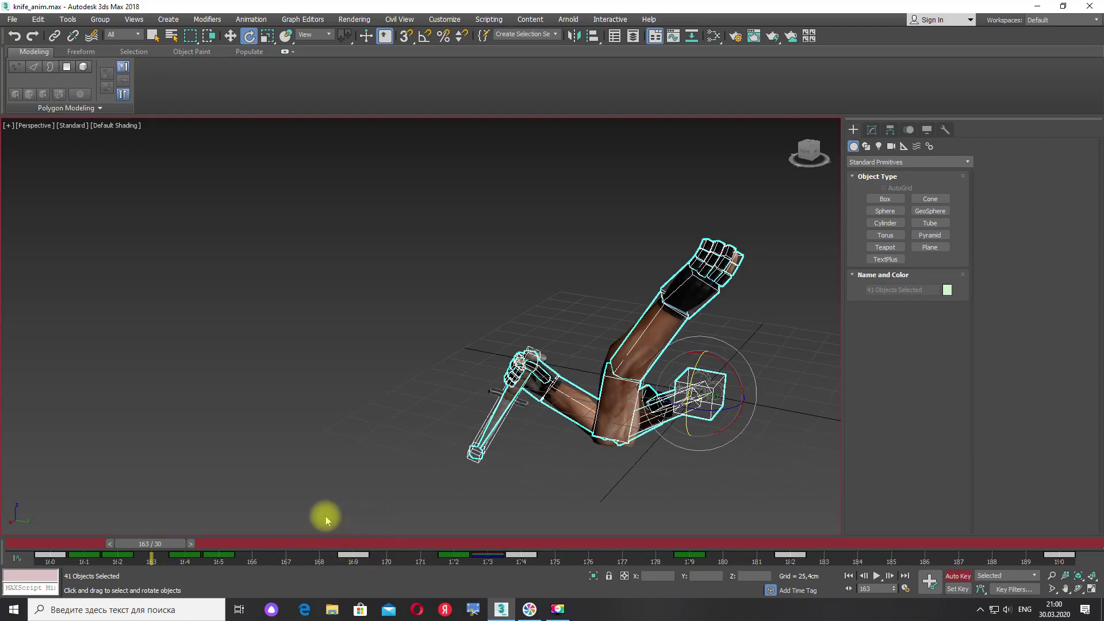
pyautogui.moveTo(171, 543); pyautogui.dragTo(524, 559)
pyautogui.press('e')
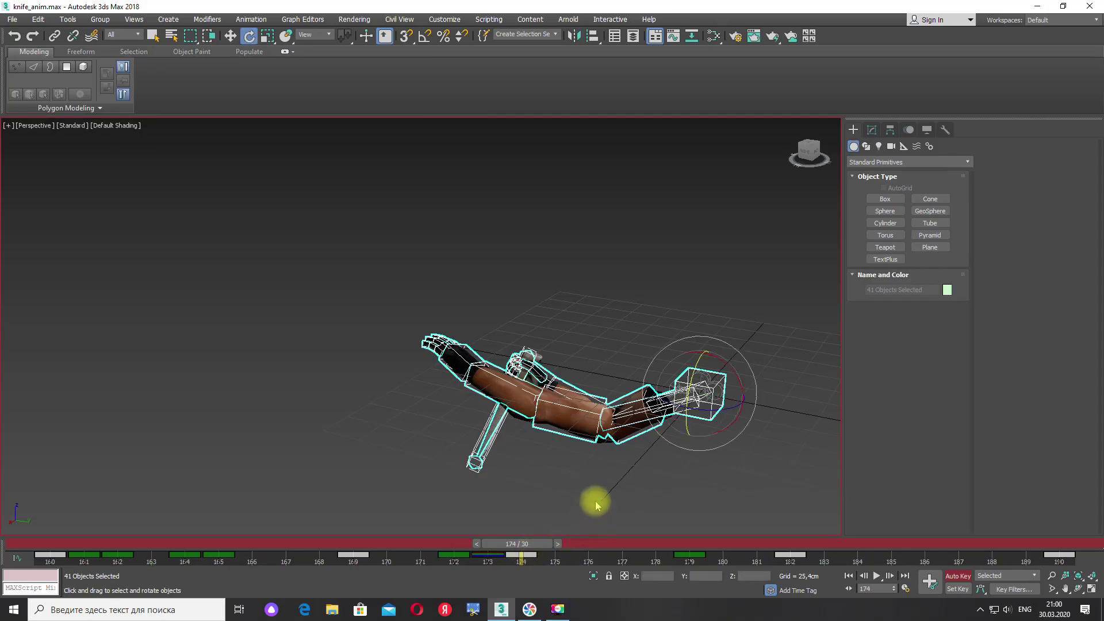
# - Select only the root and move it about -8.3 cm along the Y axis at frame 174
pyautogui.keyDown('alt'); pyautogui.moveTo(595, 505); pyautogui.dragTo(611, 497, button='middle'); pyautogui.keyUp('alt')
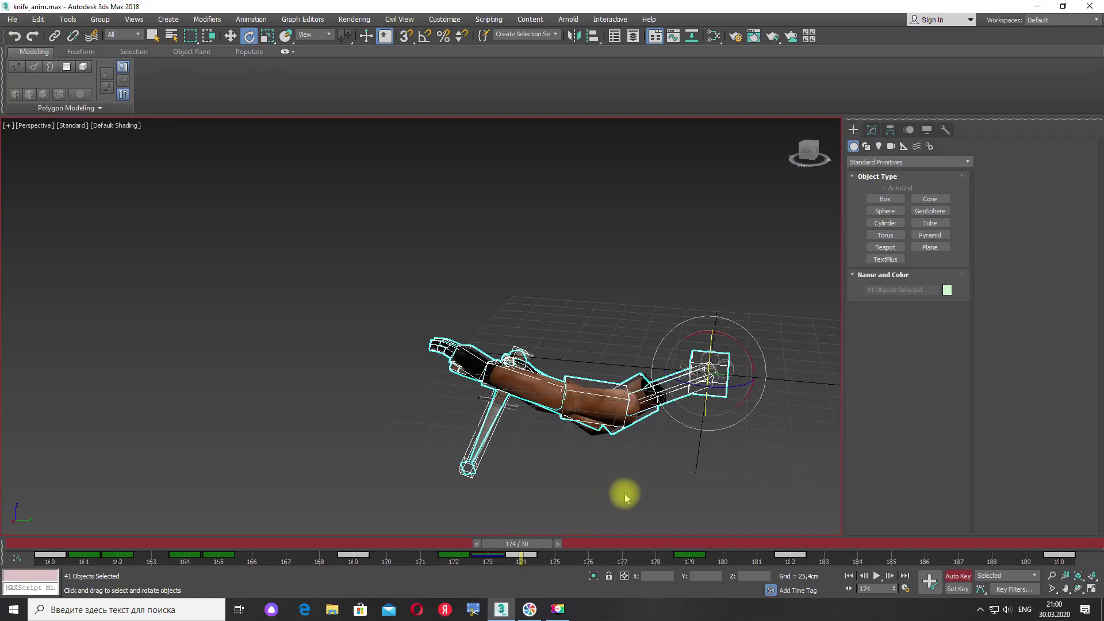
pyautogui.moveTo(620, 489)
pyautogui.keyDown('alt'); pyautogui.mouseDown(button='middle')
pyautogui.moveTo(503, 485)
pyautogui.moveTo(515, 476)
pyautogui.moveTo(633, 503)
pyautogui.moveTo(634, 492)
pyautogui.mouseUp(button='middle'); pyautogui.keyUp('alt')
pyautogui.keyDown('alt'); pyautogui.moveTo(712, 464); pyautogui.dragTo(632, 415, button='middle'); pyautogui.keyUp('alt')
pyautogui.click(632, 415)
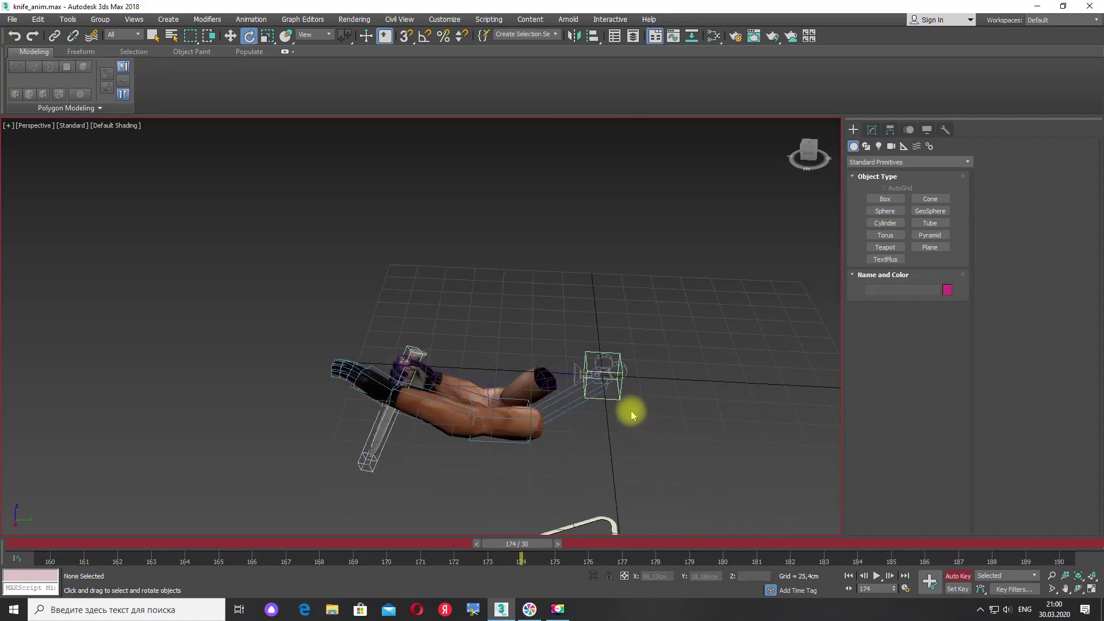
pyautogui.click(619, 401)
pyautogui.keyDown('alt'); pyautogui.moveTo(660, 434); pyautogui.dragTo(626, 449, button='middle'); pyautogui.keyUp('alt')
pyautogui.click(230, 36)
pyautogui.keyDown('alt'); pyautogui.moveTo(640, 413); pyautogui.dragTo(620, 415, button='middle'); pyautogui.keyUp('alt')
pyautogui.scroll(3, 620, 415)
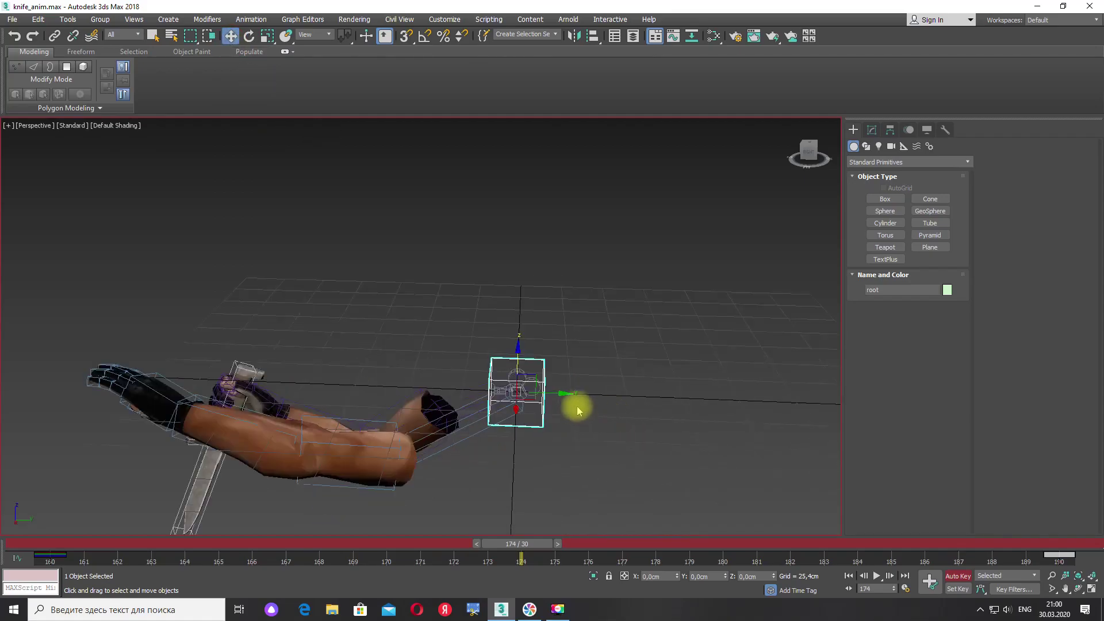
pyautogui.moveTo(567, 393); pyautogui.dragTo(552, 404)
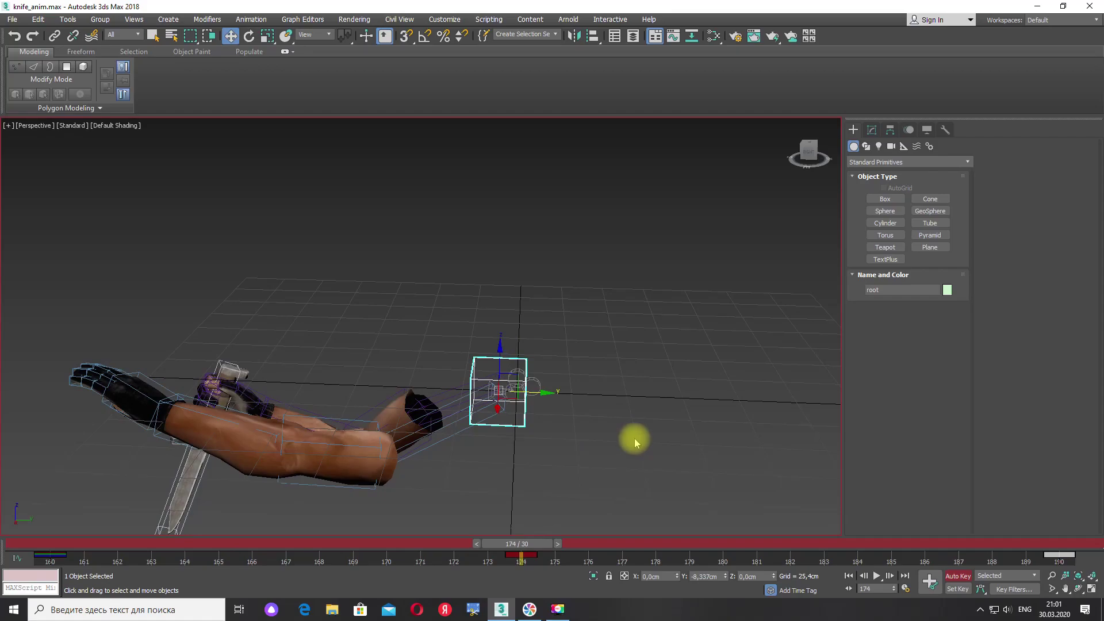
# - Rotate the root about 0.74 degrees around the X axis at frame 174
pyautogui.keyDown('alt'); pyautogui.moveTo(635, 441); pyautogui.dragTo(594, 447, button='middle'); pyautogui.keyUp('alt')
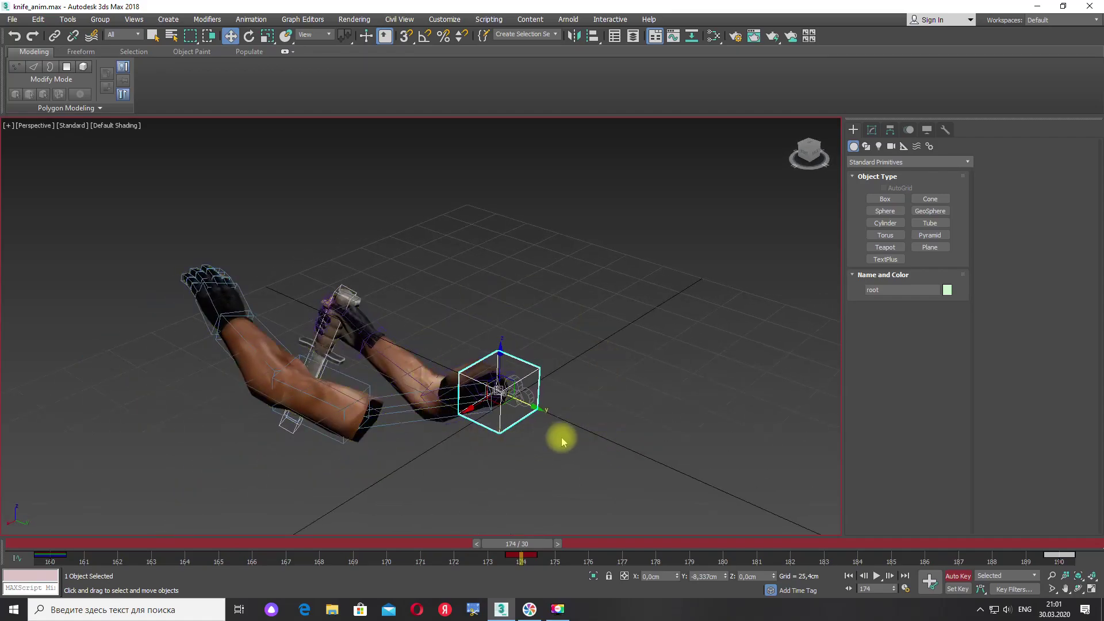
pyautogui.keyDown('alt'); pyautogui.moveTo(575, 448); pyautogui.dragTo(582, 452, button='middle'); pyautogui.keyUp('alt')
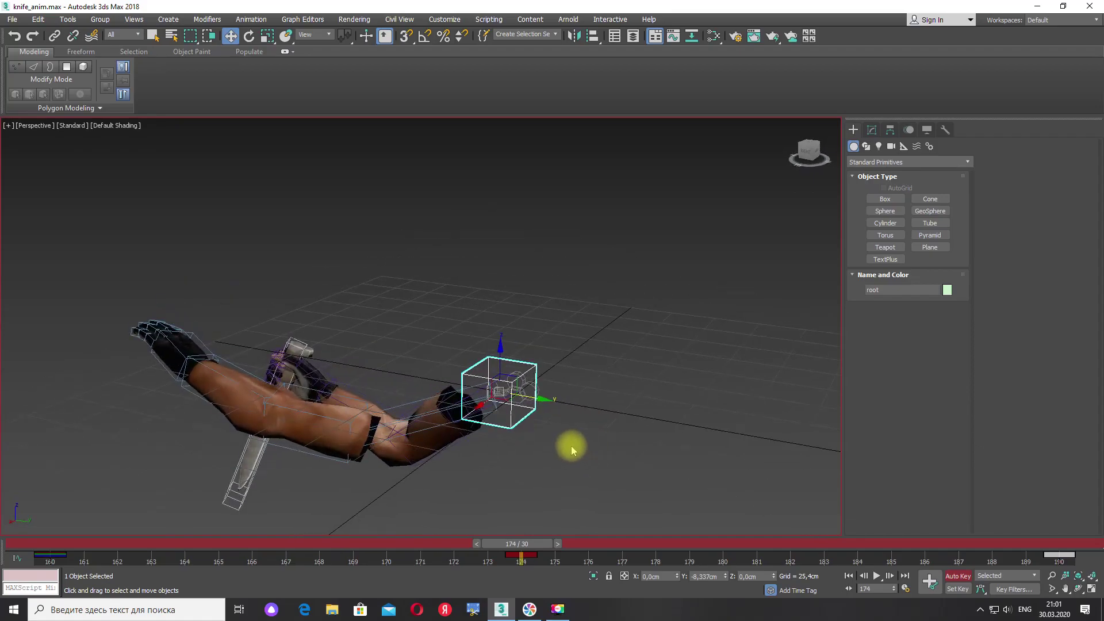
pyautogui.moveTo(574, 435); pyautogui.dragTo(565, 461, button='middle')
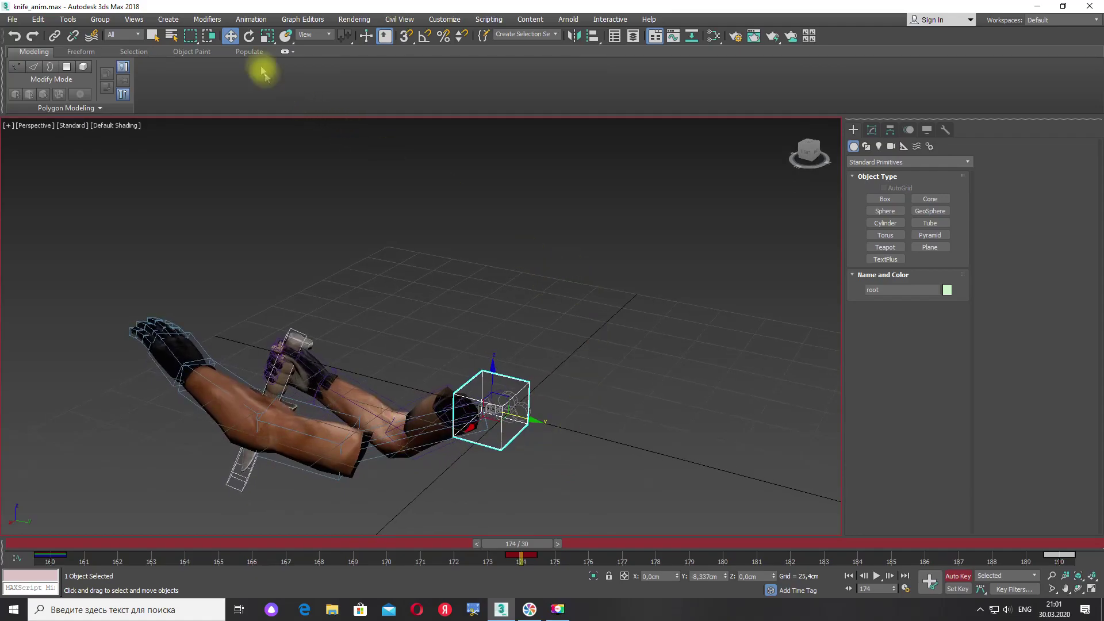
pyautogui.click(247, 38)
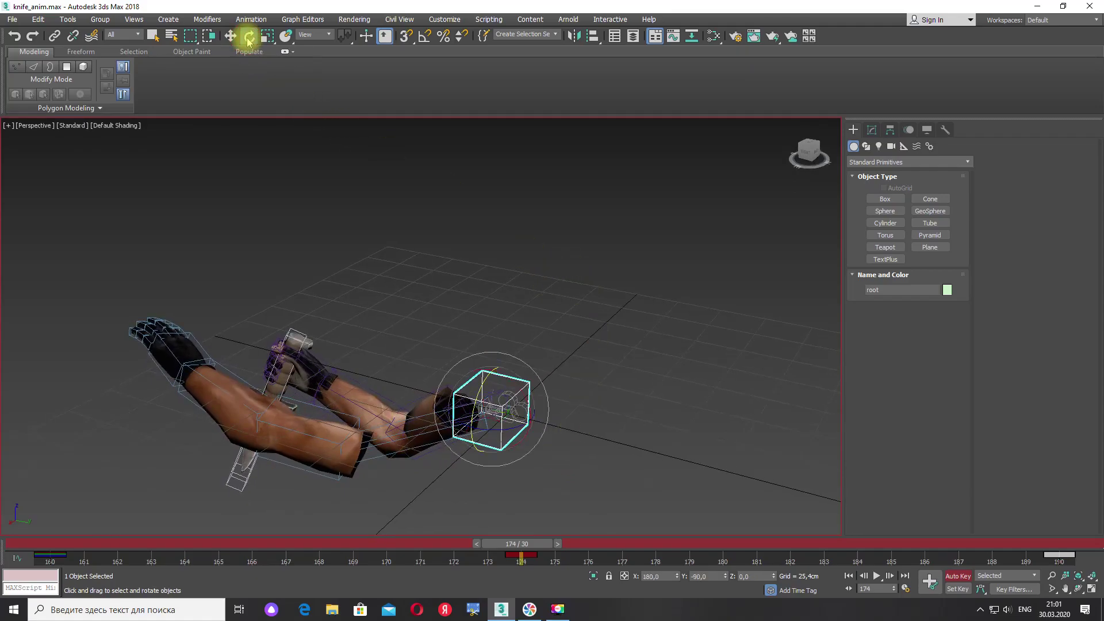
pyautogui.keyDown('alt'); pyautogui.moveTo(611, 394); pyautogui.dragTo(564, 426, button='middle'); pyautogui.keyUp('alt')
pyautogui.scroll(4, 463, 362)
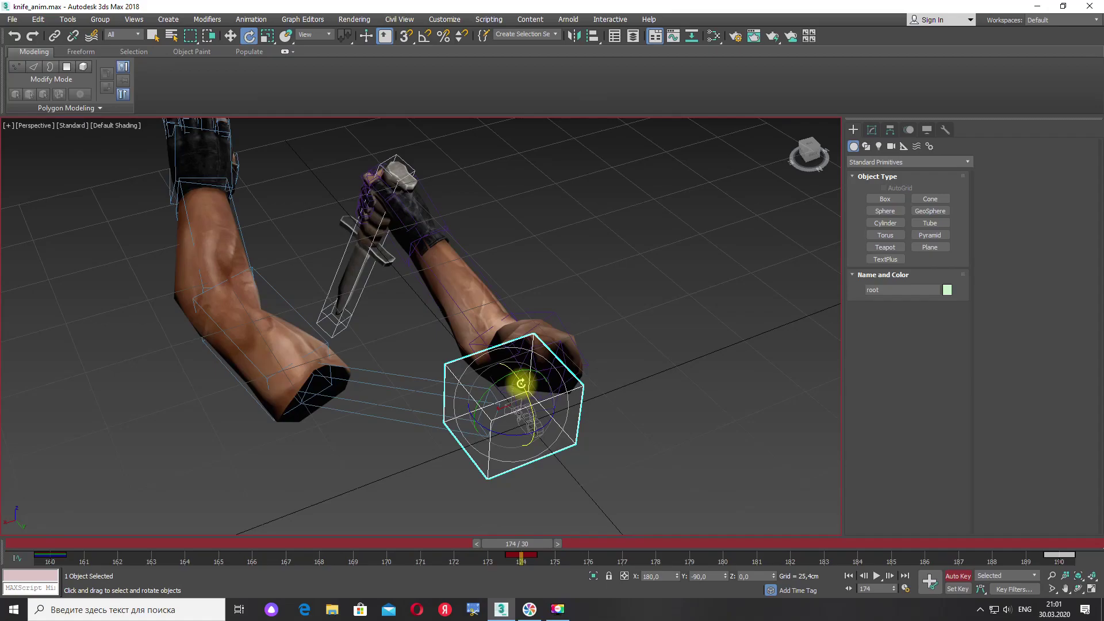
pyautogui.moveTo(520, 383); pyautogui.dragTo(520, 382)
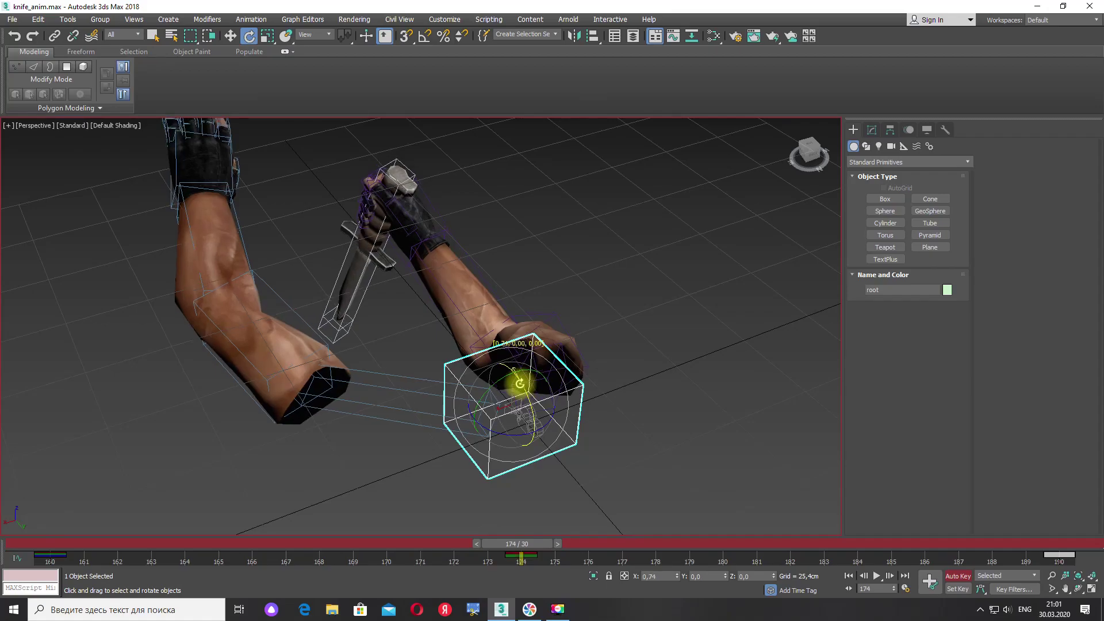
# - Deselect the root and play the animation through the camera to review the root motion, and stop playback
pyautogui.keyDown('alt'); pyautogui.moveTo(527, 388); pyautogui.dragTo(641, 375, button='middle'); pyautogui.keyUp('alt')
pyautogui.scroll(-5, 642, 420)
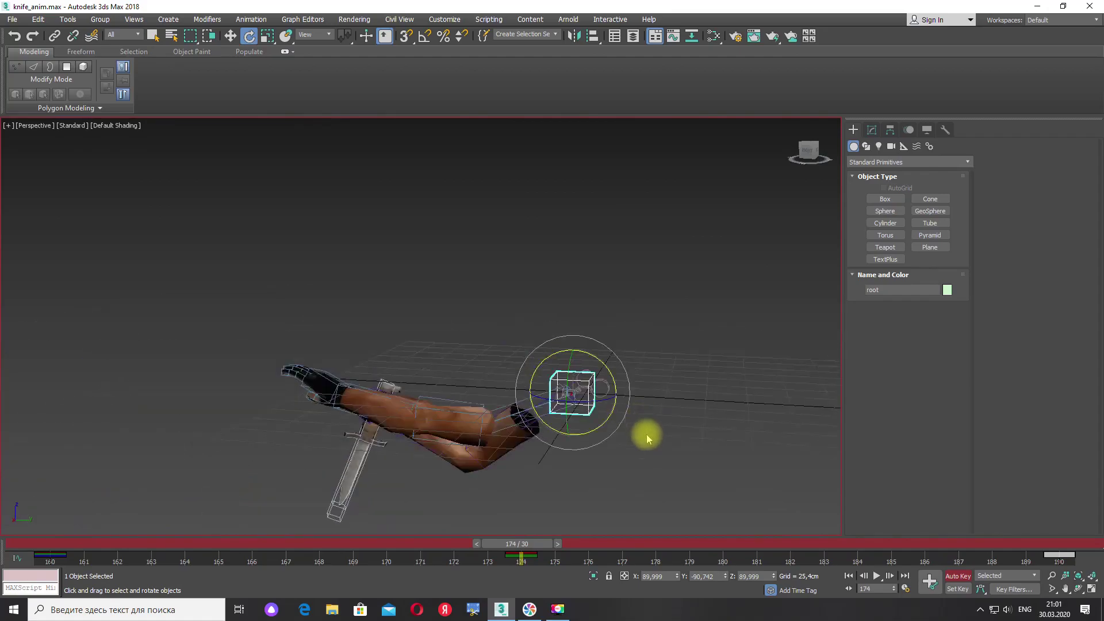
pyautogui.click(647, 460)
pyautogui.press('c')
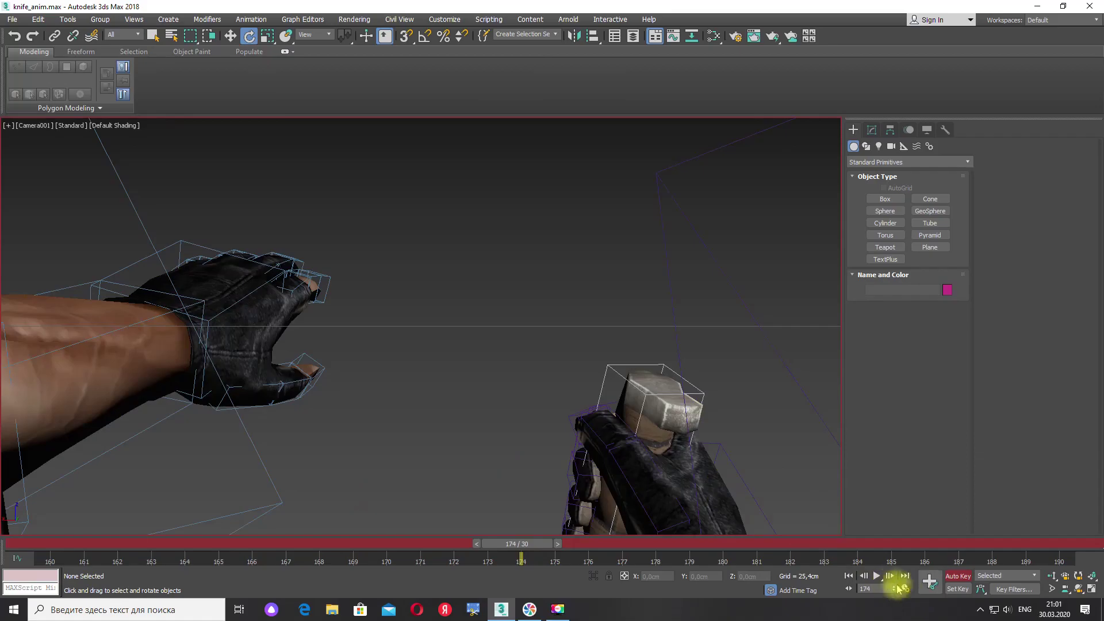
pyautogui.click(876, 576)
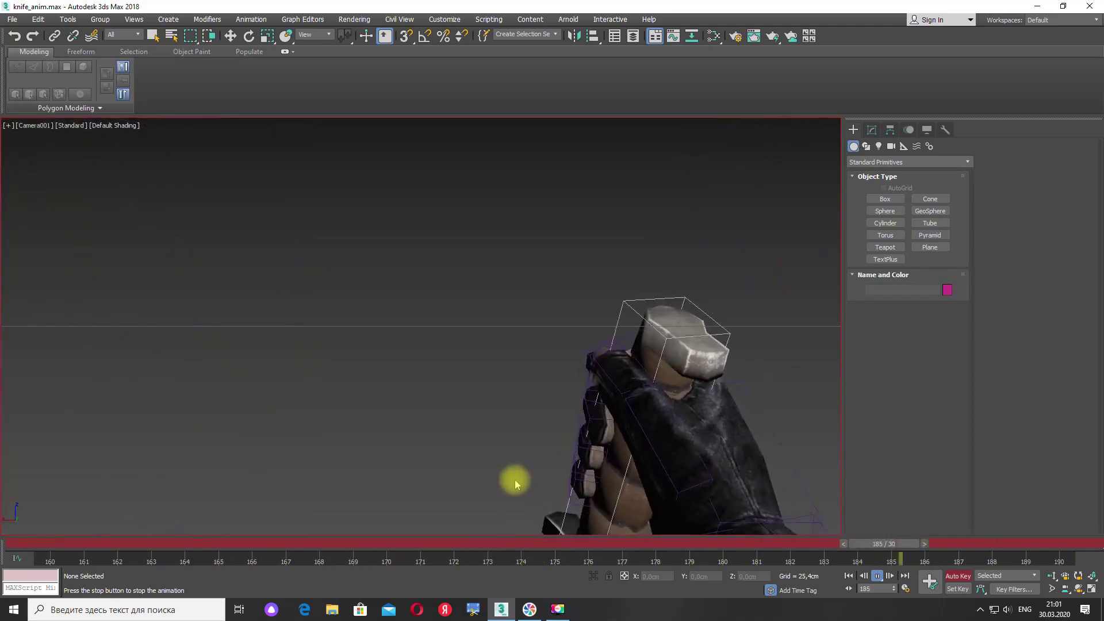
pyautogui.click(877, 576)
pyautogui.click(877, 576)
pyautogui.click(878, 576)
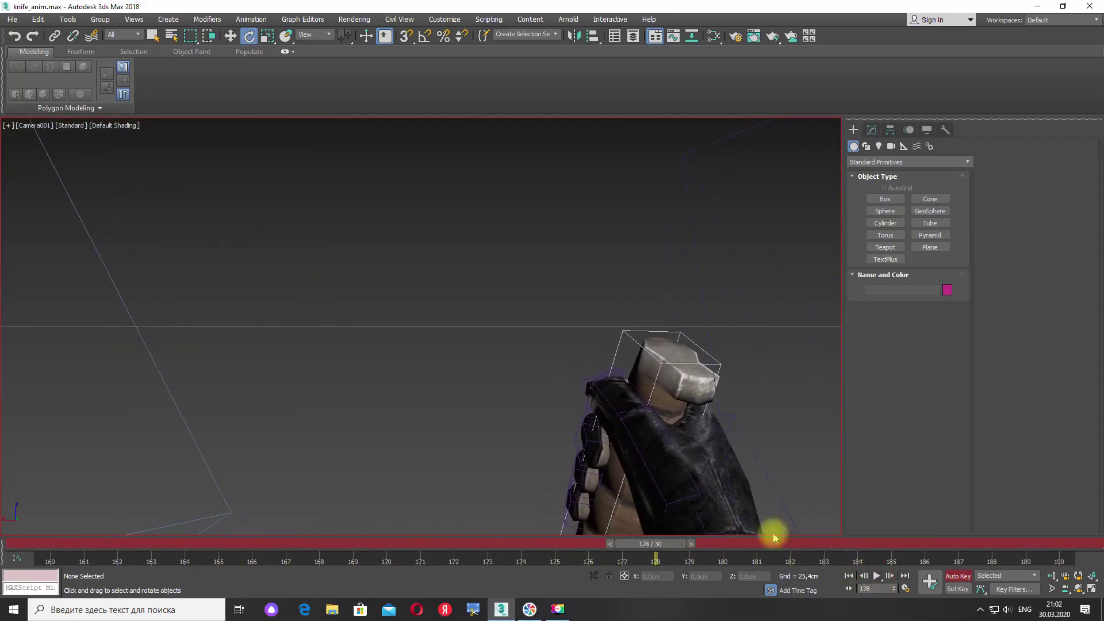
# - Select the root in the perspective view and key its rotation at frame 164
pyautogui.press('p')
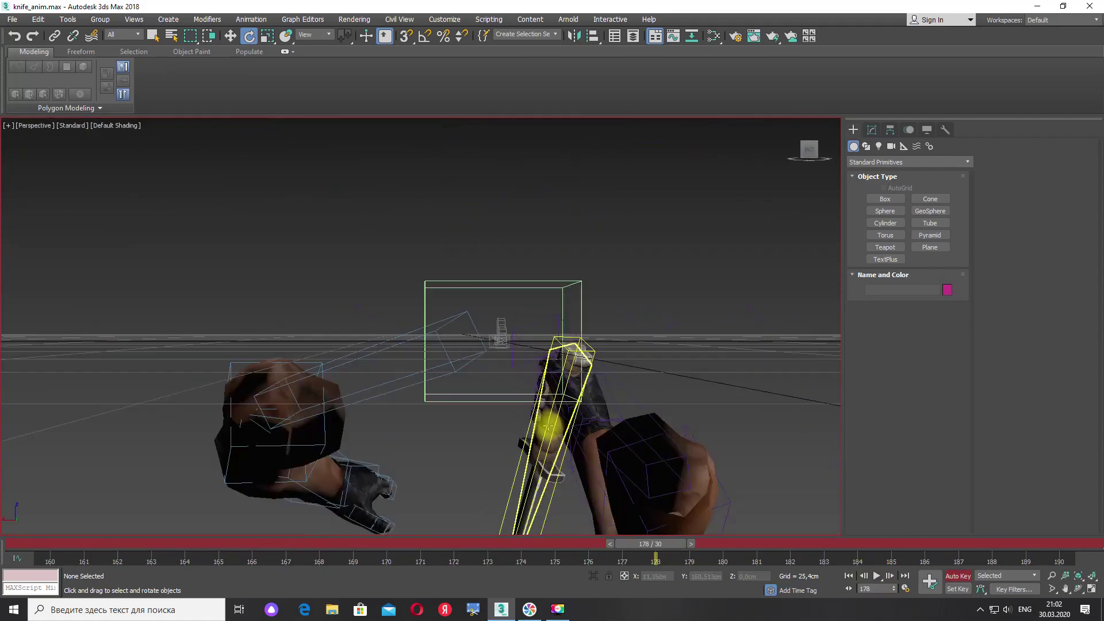
pyautogui.scroll(-3, 543, 442)
pyautogui.keyDown('alt'); pyautogui.moveTo(545, 443); pyautogui.dragTo(539, 476, button='middle'); pyautogui.keyUp('alt')
pyautogui.scroll(4, 547, 451)
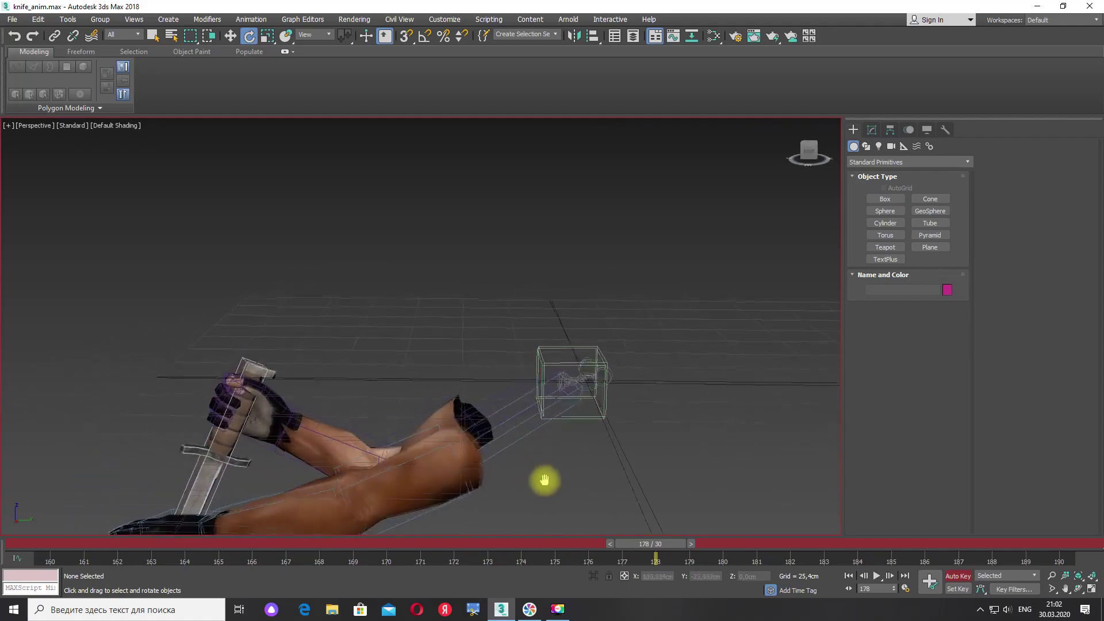
pyautogui.click(588, 418)
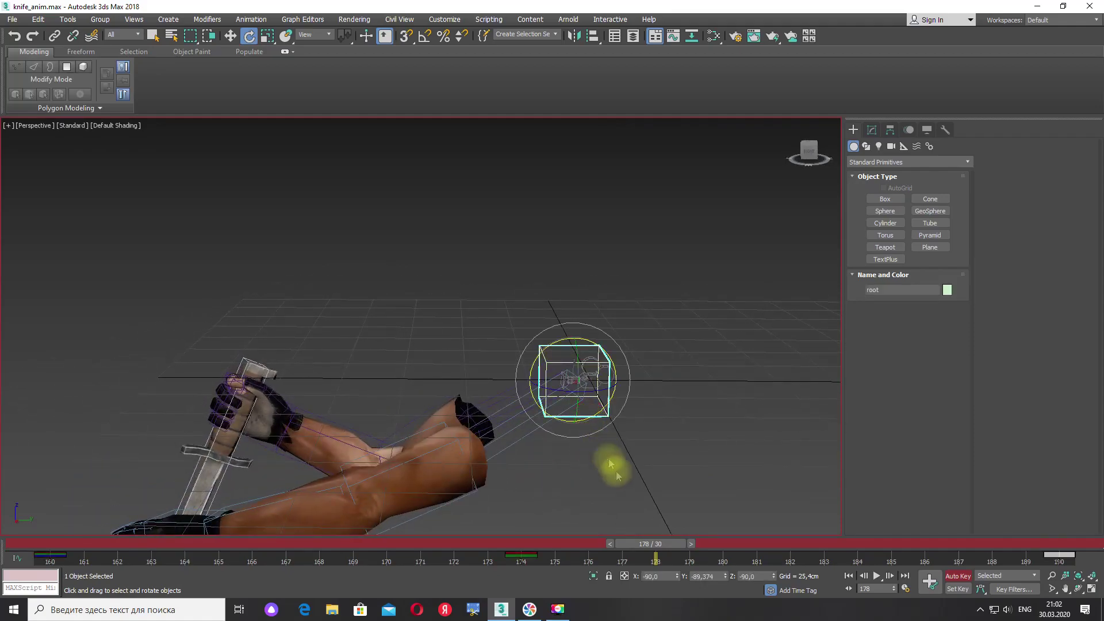
pyautogui.moveTo(606, 488); pyautogui.dragTo(534, 504, button='middle')
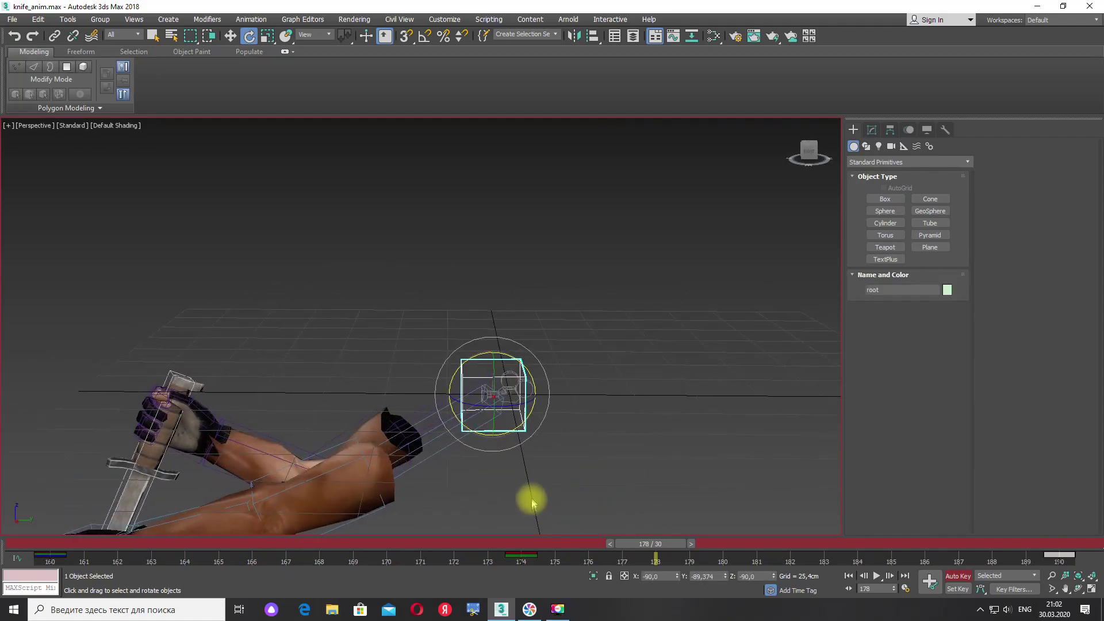
pyautogui.scroll(2, 528, 478)
pyautogui.keyDown('alt'); pyautogui.moveTo(524, 464); pyautogui.dragTo(517, 500, button='middle'); pyautogui.keyUp('alt')
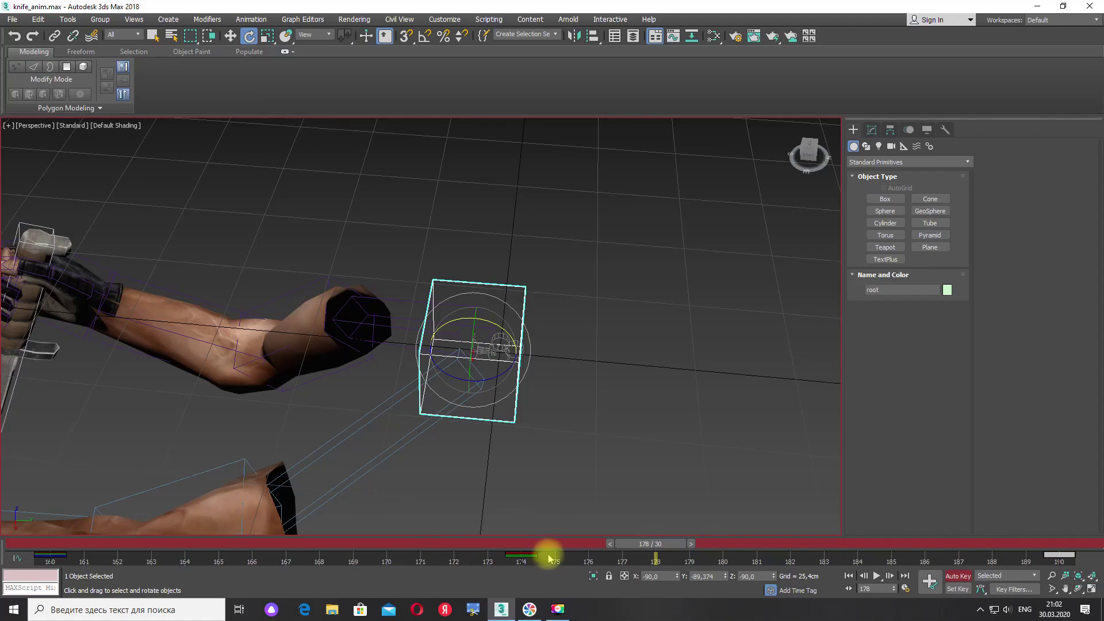
pyautogui.click(632, 543)
pyautogui.moveTo(632, 543); pyautogui.dragTo(157, 562)
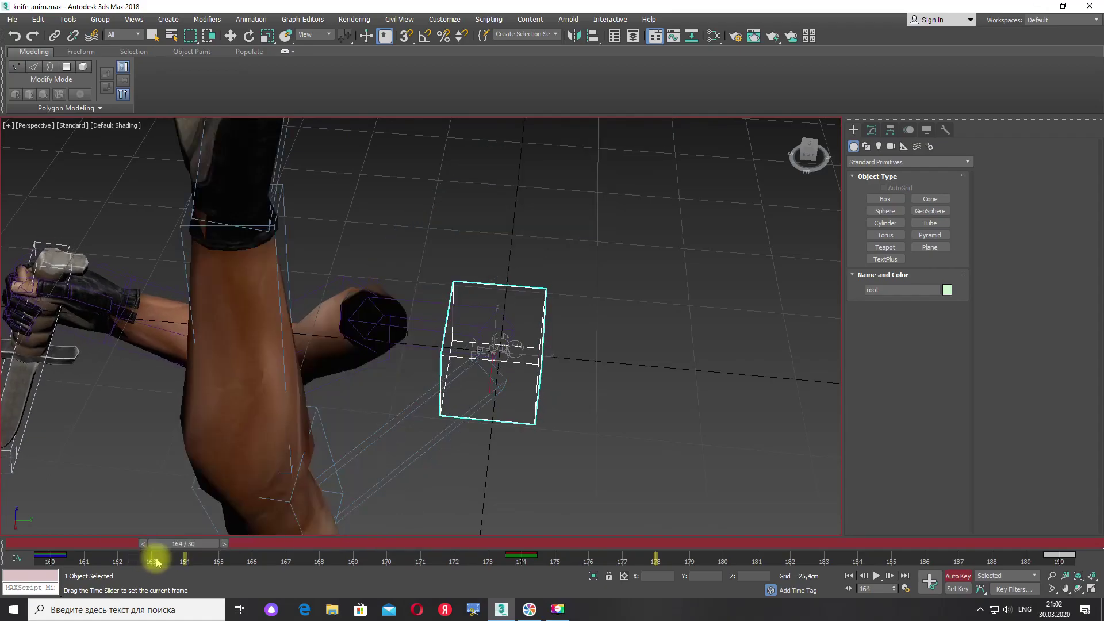
pyautogui.press('e')
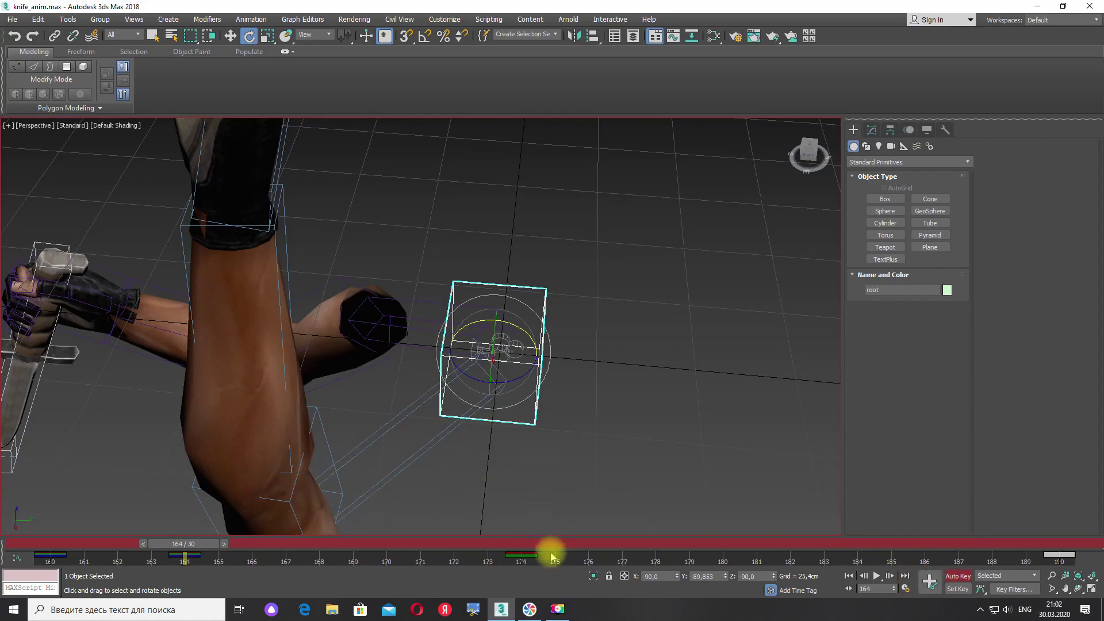
# - Remove the root's key at frame 174 and move its frame 164 key to frame 173
pyautogui.moveTo(551, 556); pyautogui.dragTo(496, 562)
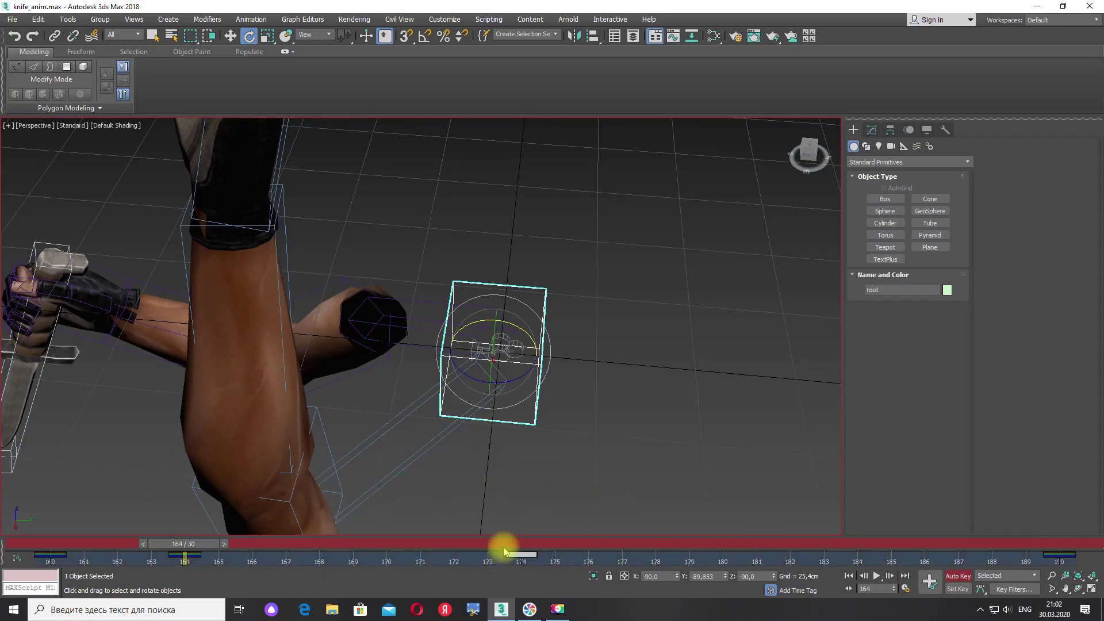
pyautogui.moveTo(504, 546); pyautogui.dragTo(475, 571)
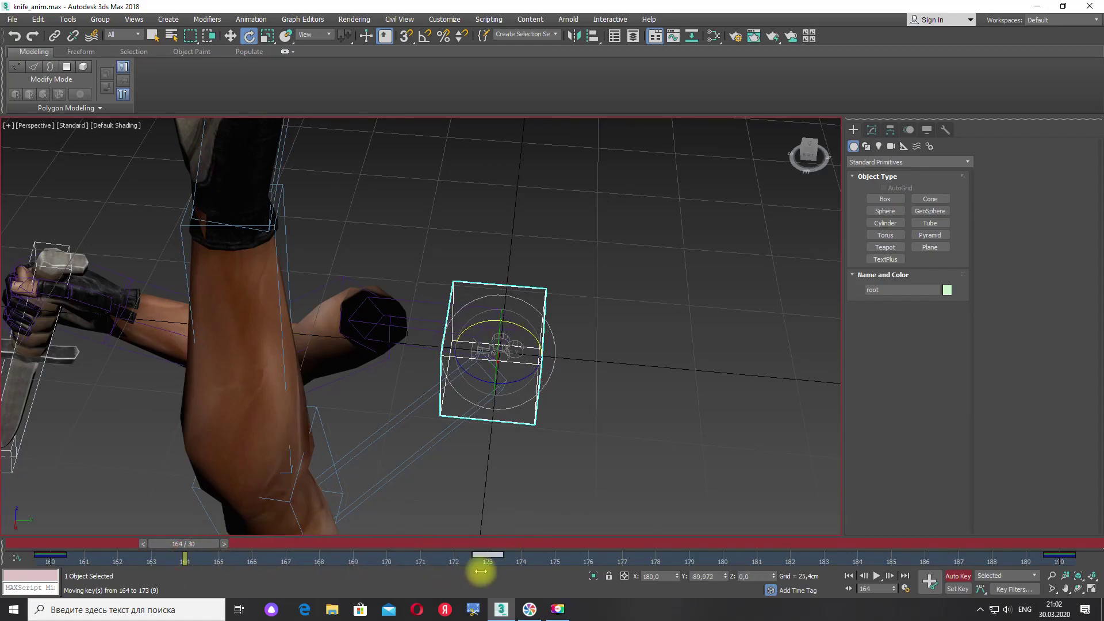
pyautogui.moveTo(481, 571); pyautogui.dragTo(481, 570)
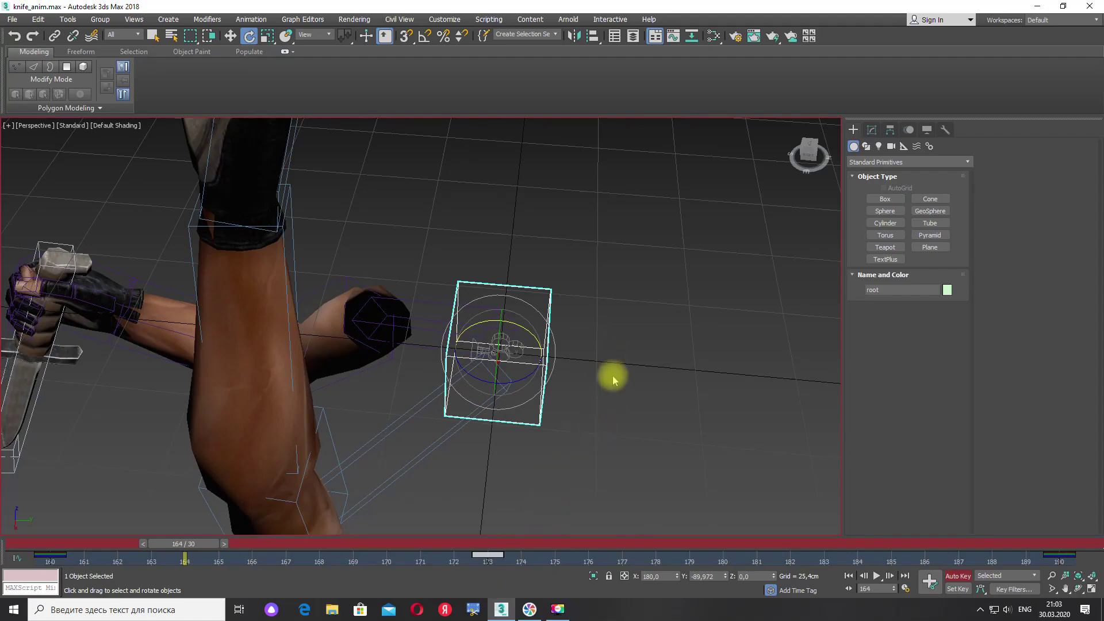
# - Rotate the root about 1 degree at frame 173, to a Y rotation of about -88.858
pyautogui.keyDown('alt'); pyautogui.moveTo(630, 402); pyautogui.dragTo(530, 345, button='middle'); pyautogui.keyUp('alt')
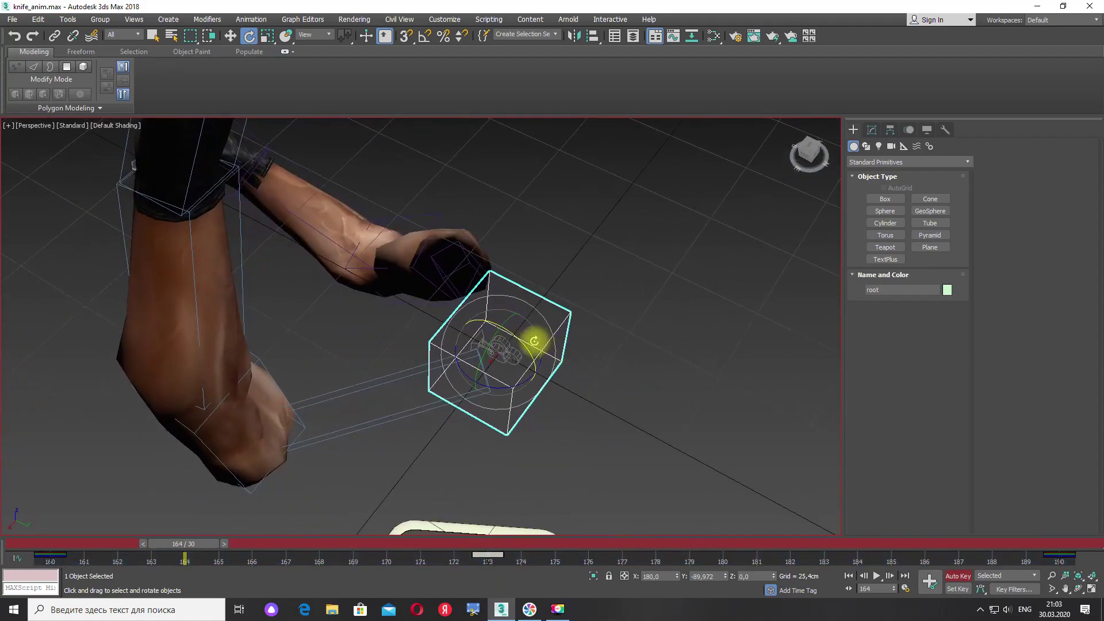
pyautogui.moveTo(217, 545); pyautogui.dragTo(484, 561)
pyautogui.press('e')
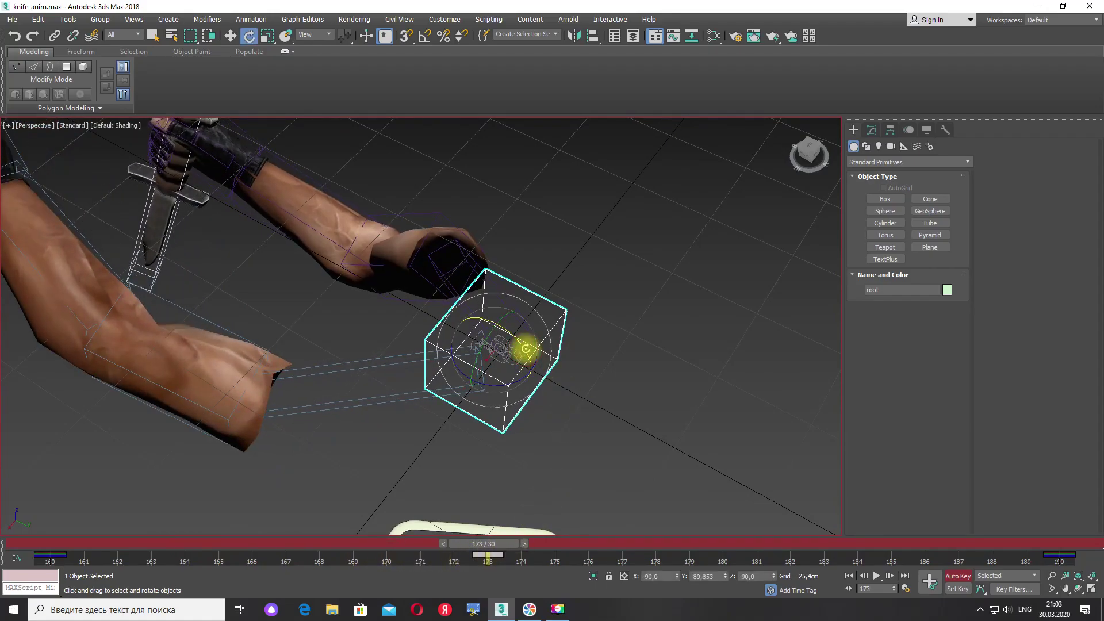
pyautogui.moveTo(525, 348); pyautogui.dragTo(524, 349)
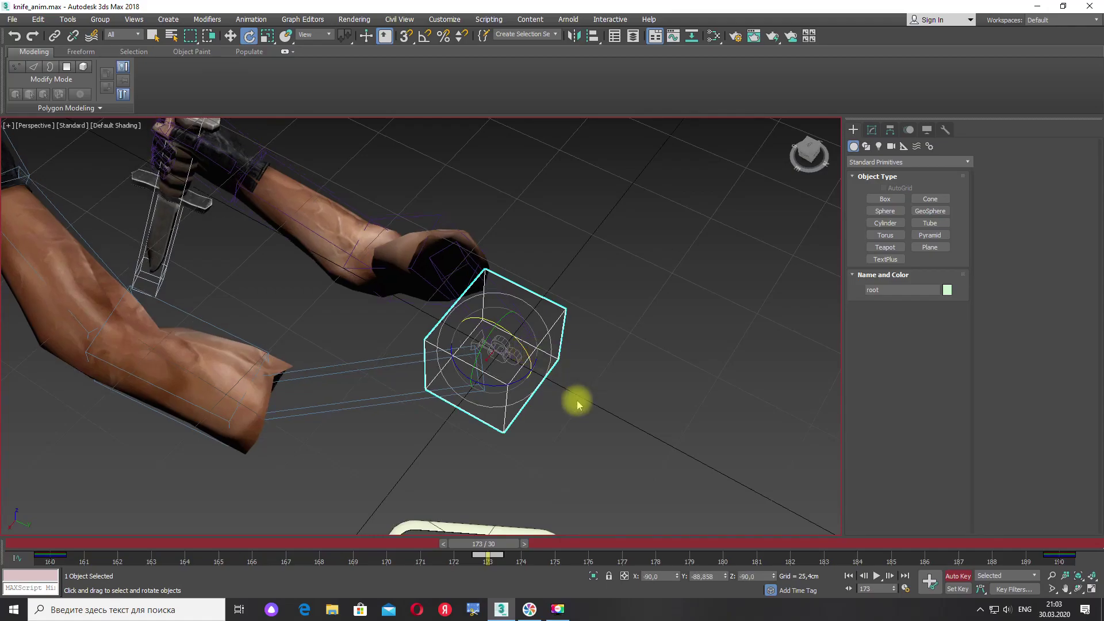
# - Deselect the root, play the animation through the camera, and scrub to frame 173 to check the pose
pyautogui.click(610, 402)
pyautogui.press('c')
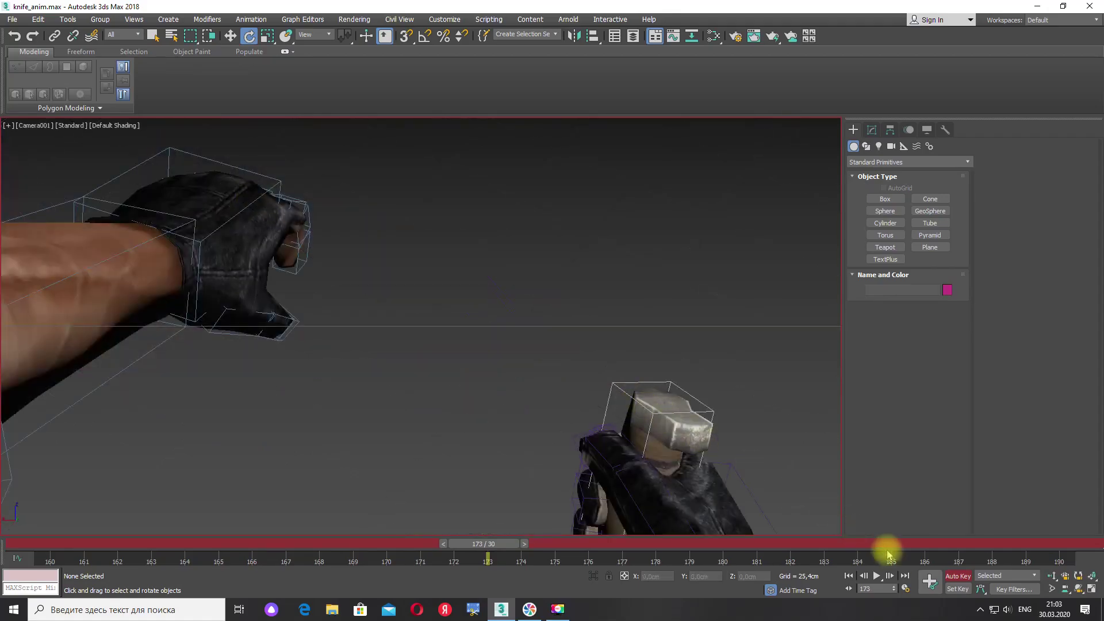
pyautogui.click(878, 575)
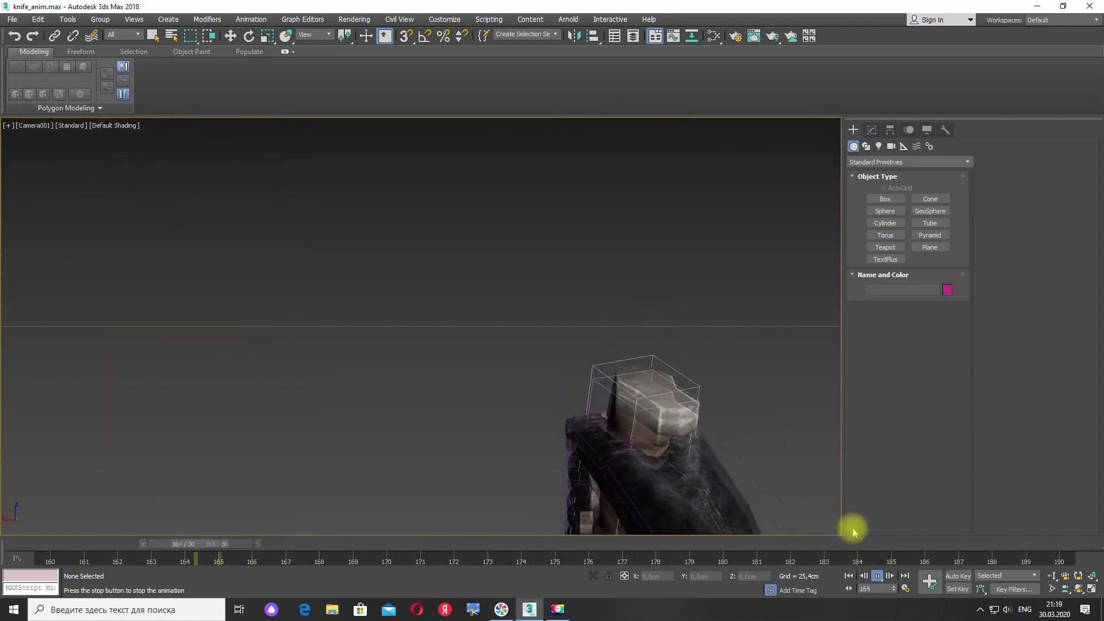
pyautogui.click(876, 576)
pyautogui.moveTo(826, 545); pyautogui.dragTo(454, 526)
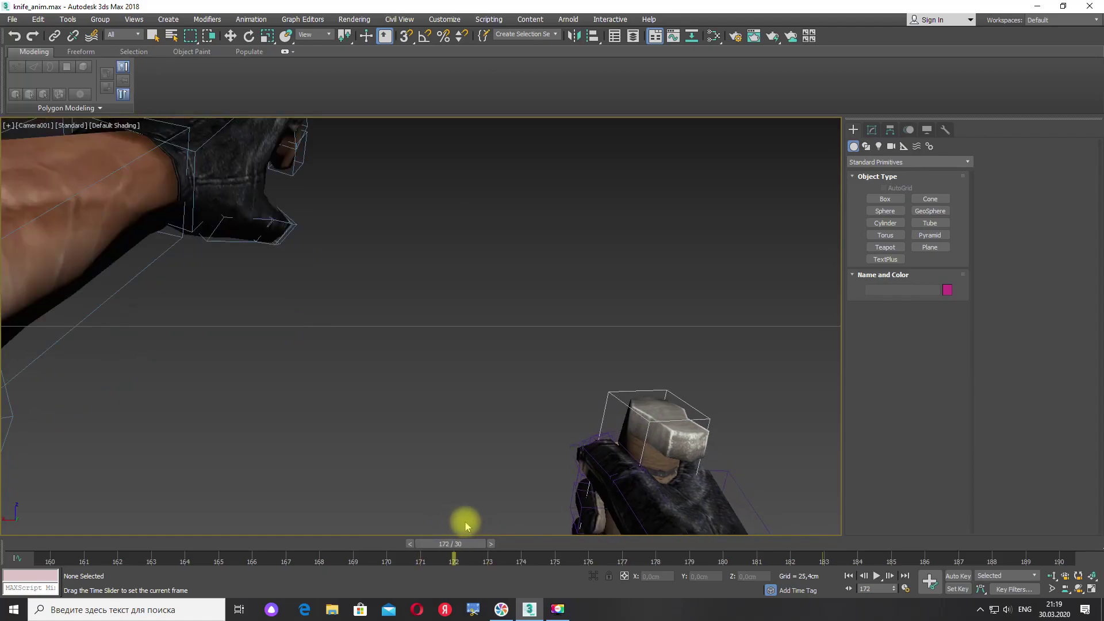
pyautogui.moveTo(477, 524)
pyautogui.mouseDown()
pyautogui.moveTo(513, 526)
pyautogui.moveTo(395, 510)
pyautogui.moveTo(523, 519)
pyautogui.moveTo(402, 510)
pyautogui.moveTo(481, 512)
pyautogui.mouseUp()
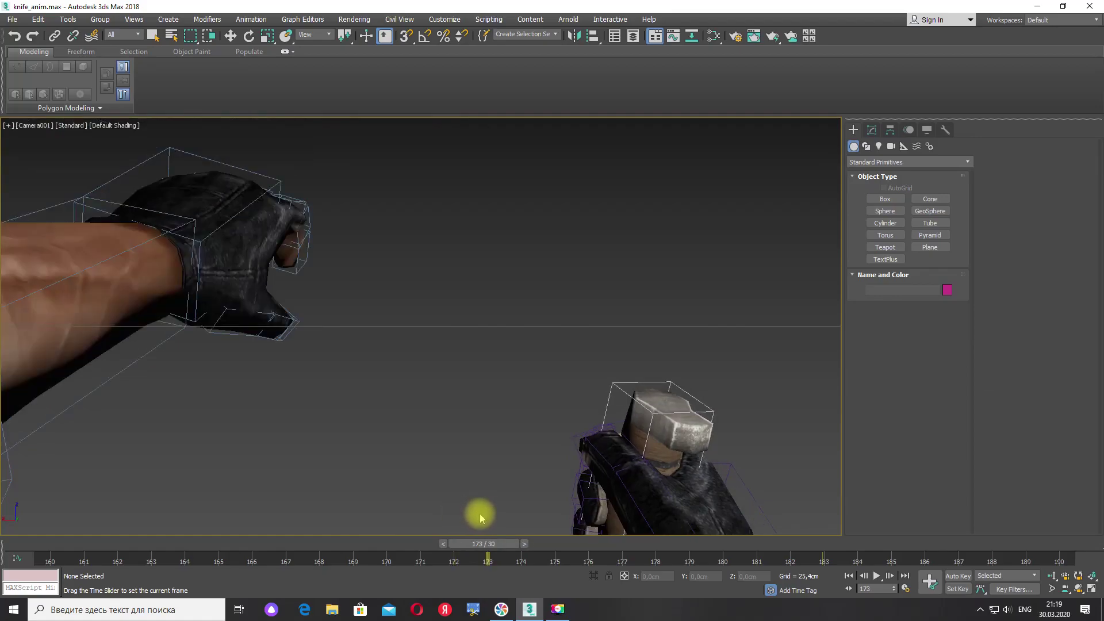
# - Select all 15 left-hand finger bones in the schematic view and select their keys at frames 173 and 174
pyautogui.press('q')
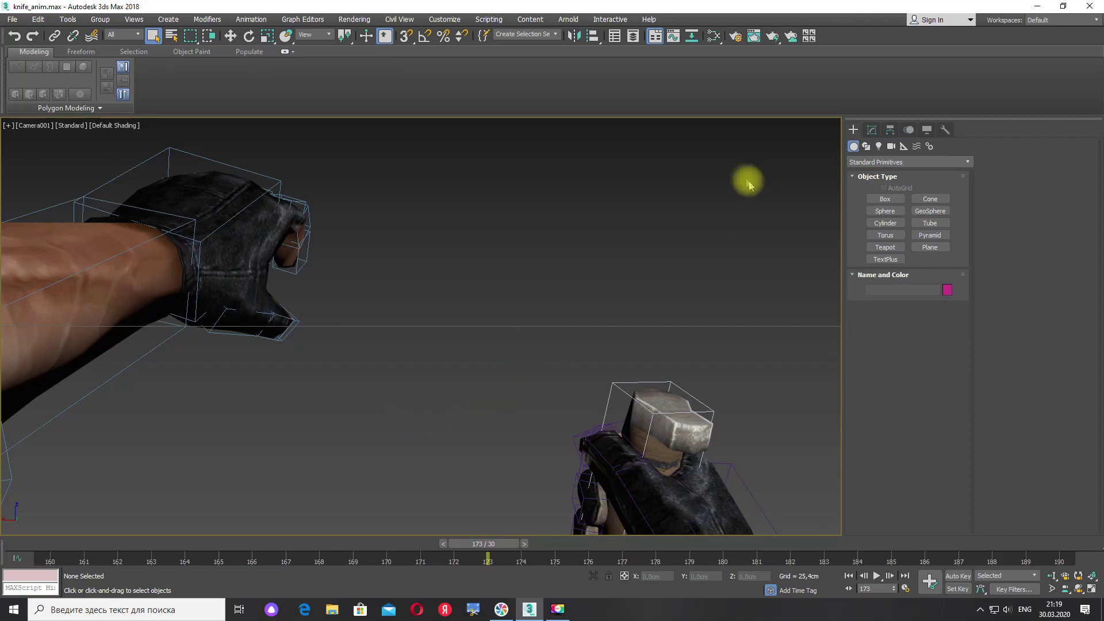
pyautogui.click(693, 37)
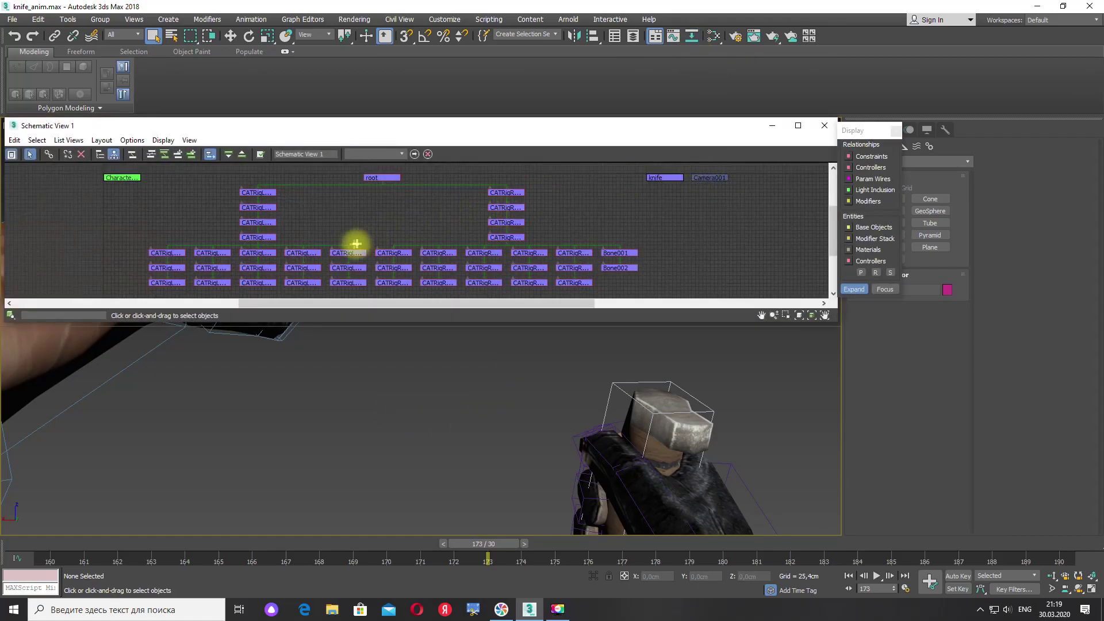
pyautogui.doubleClick(178, 255)
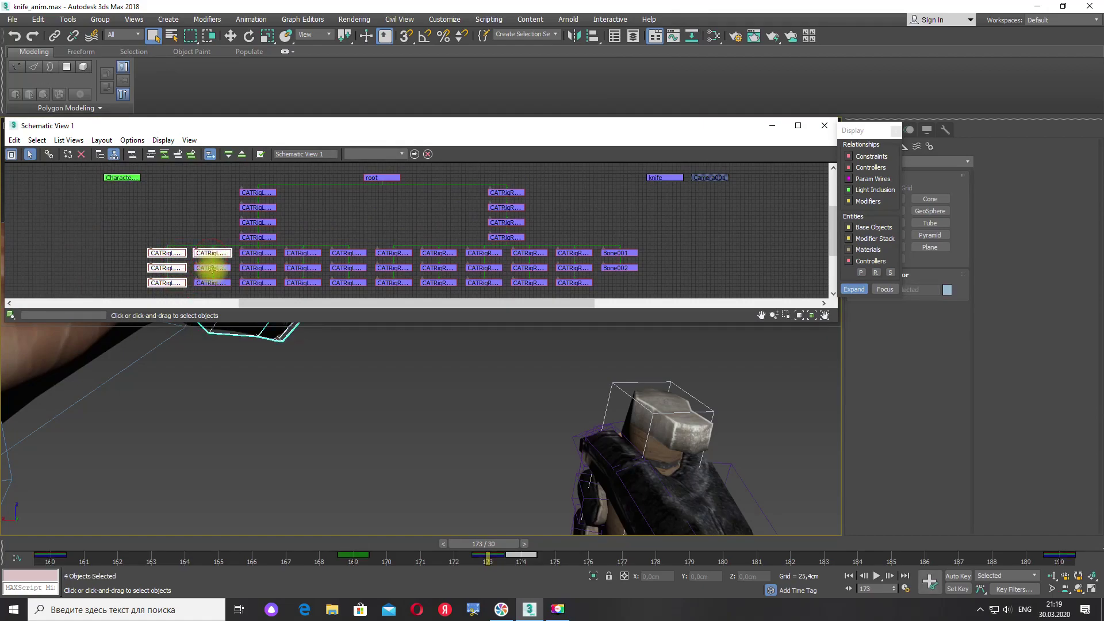
pyautogui.keyDown('ctrl'); pyautogui.click(227, 283); pyautogui.keyUp('ctrl')
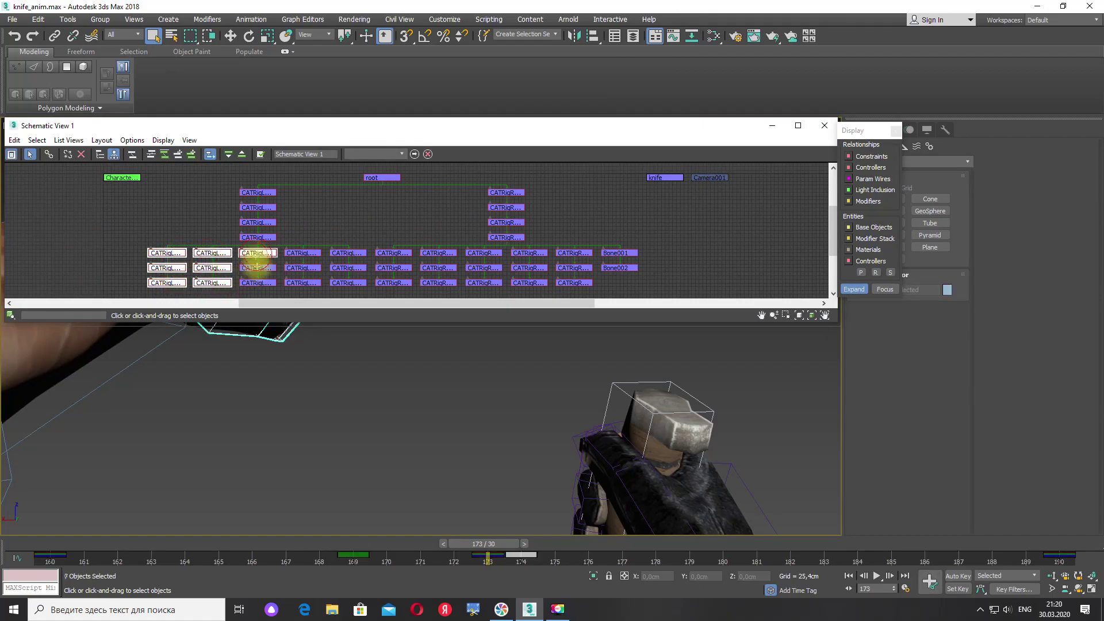
pyautogui.keyDown('ctrl'); pyautogui.click(259, 283); pyautogui.keyUp('ctrl')
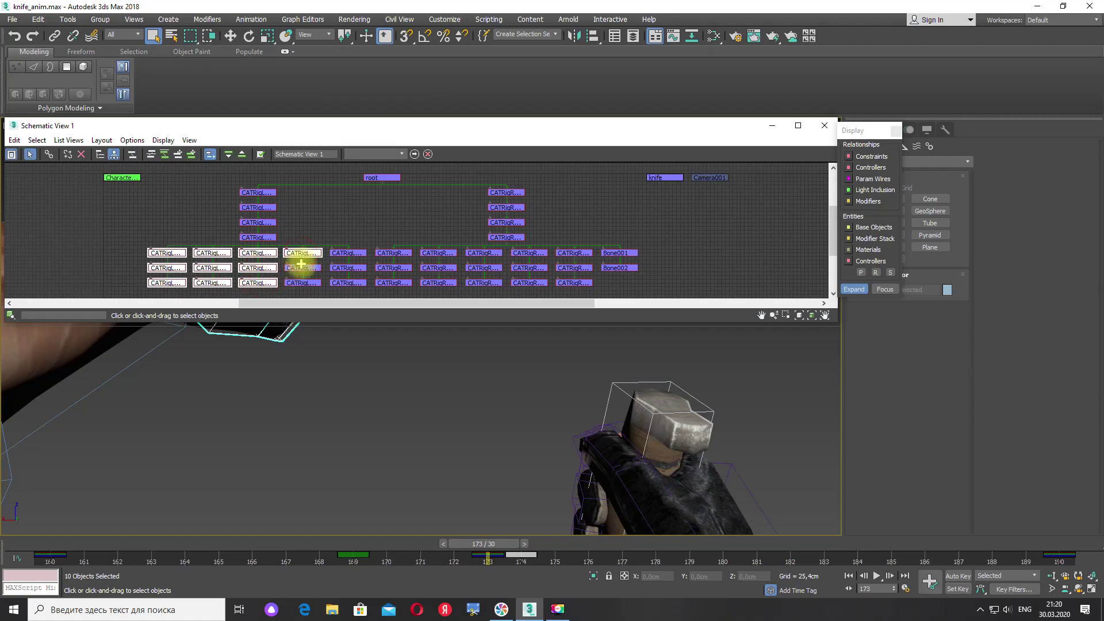
pyautogui.keyDown('ctrl'); pyautogui.click(303, 282); pyautogui.keyUp('ctrl')
pyautogui.keyDown('ctrl'); pyautogui.click(357, 253); pyautogui.keyUp('ctrl')
pyautogui.keyDown('ctrl'); pyautogui.click(351, 268); pyautogui.keyUp('ctrl')
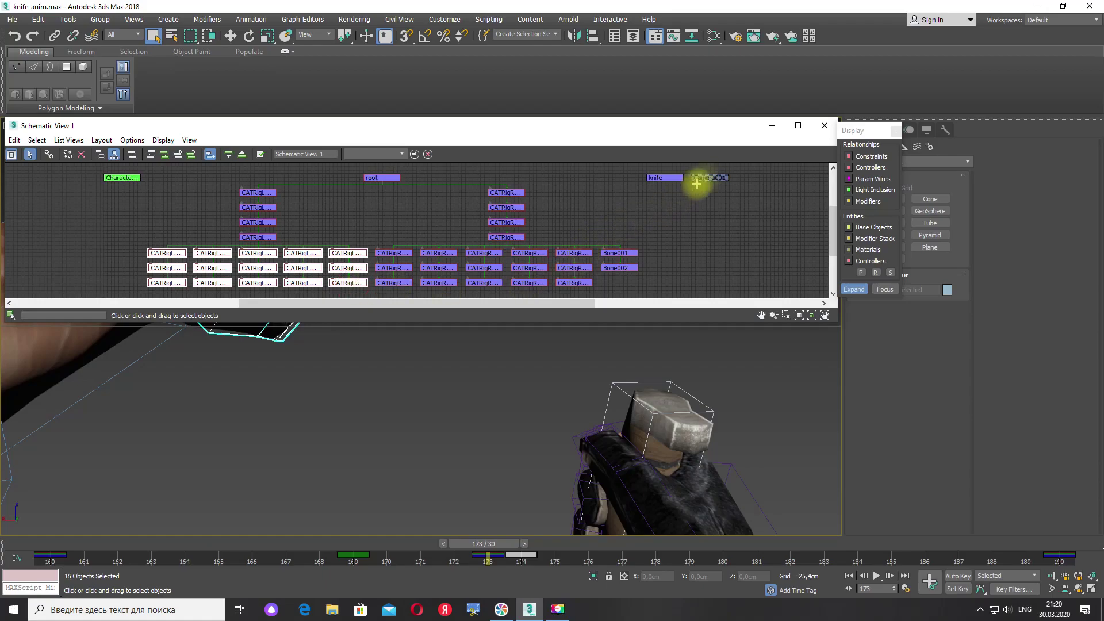
pyautogui.click(823, 126)
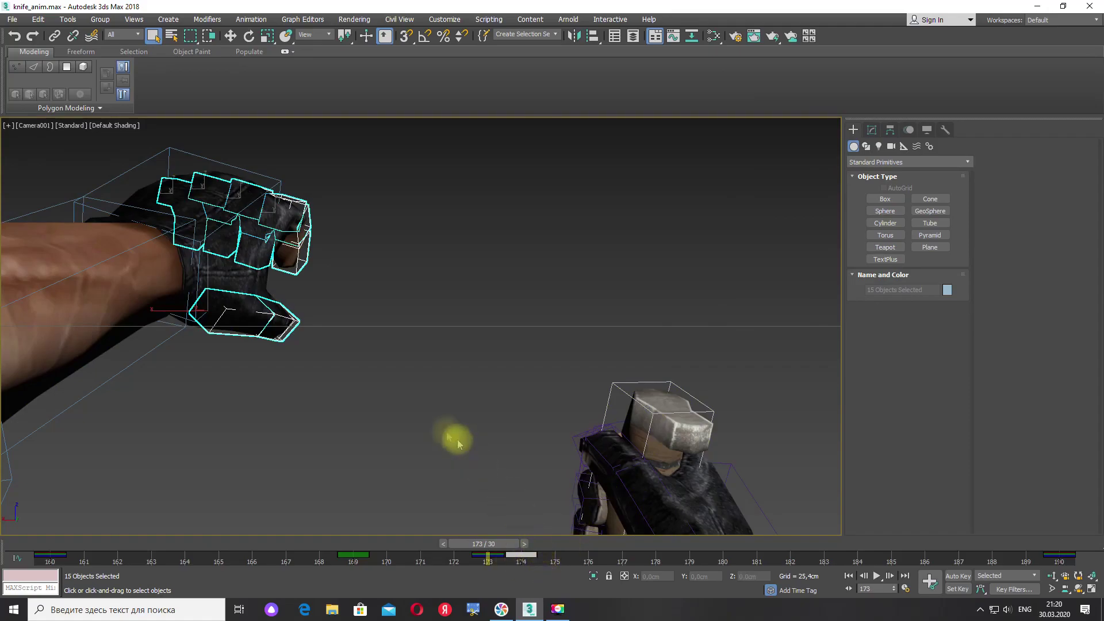
pyautogui.moveTo(492, 548)
pyautogui.mouseDown()
pyautogui.moveTo(482, 547)
pyautogui.moveTo(493, 550)
pyautogui.mouseUp()
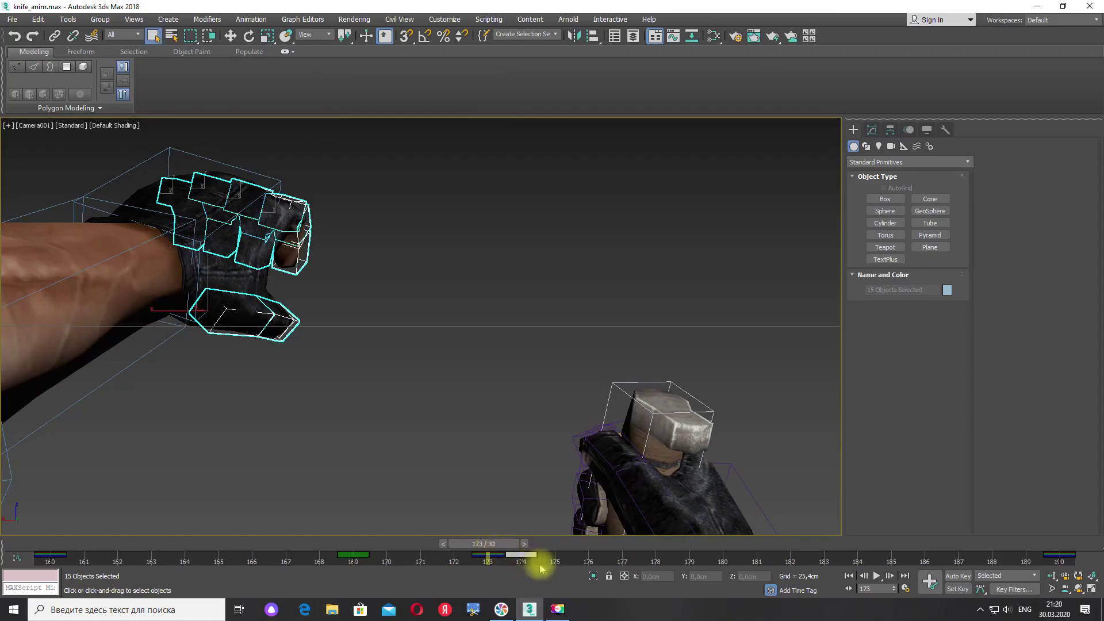
pyautogui.moveTo(546, 559); pyautogui.dragTo(475, 556)
# - Play the animation through the camera with nothing selected, stop playback, and return to frame 160
pyautogui.click(877, 577)
pyautogui.click(747, 432)
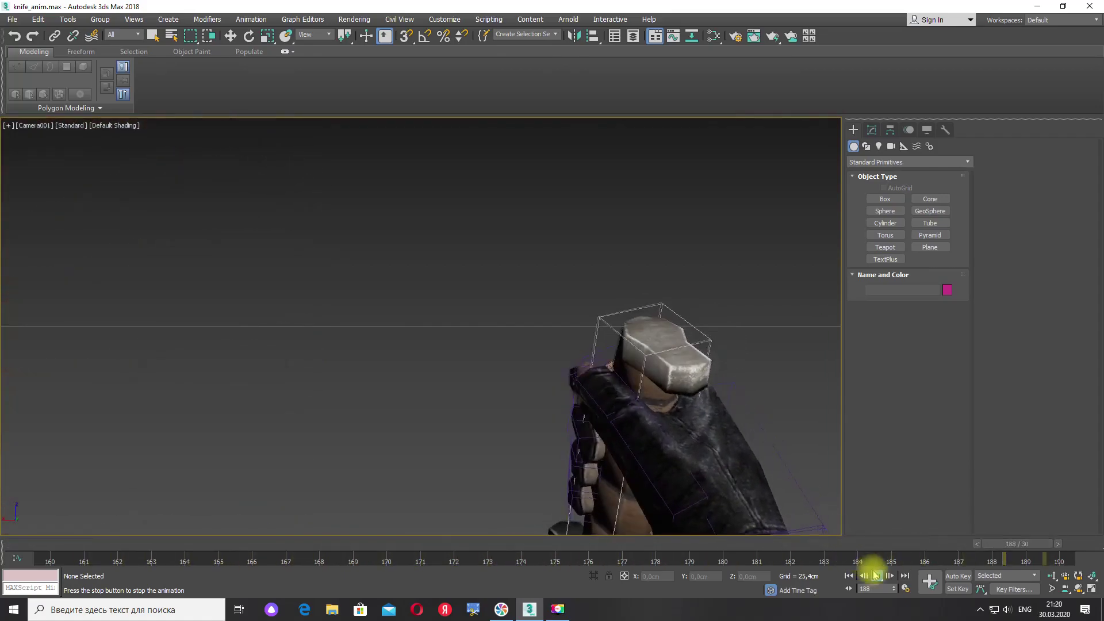
pyautogui.click(875, 575)
pyautogui.click(849, 575)
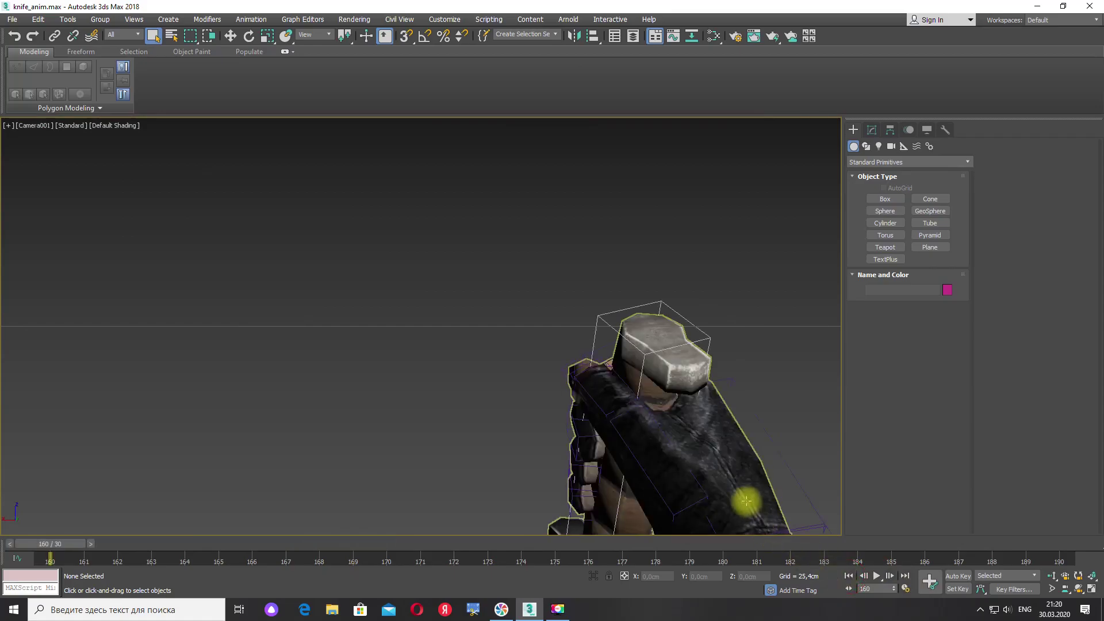
# - Switch to the perspective view and set the animation start time to 0 in the time configuration
pyautogui.press('p')
pyautogui.scroll(-3, 699, 453)
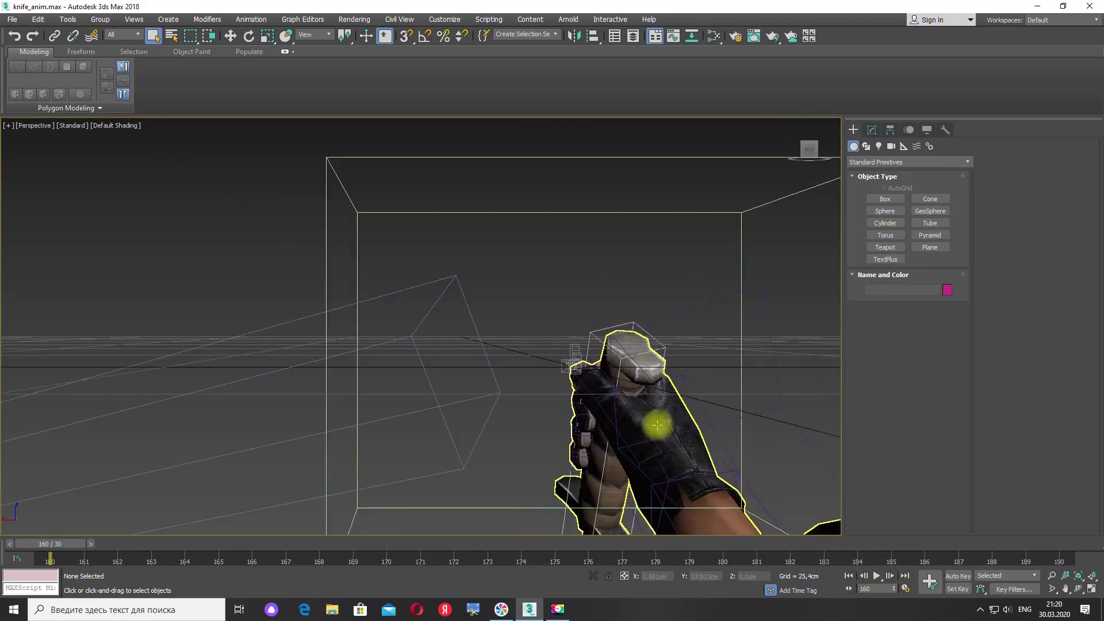
pyautogui.scroll(-3, 657, 424)
pyautogui.keyDown('alt'); pyautogui.moveTo(623, 419); pyautogui.dragTo(520, 402, button='middle'); pyautogui.keyUp('alt')
pyautogui.scroll(-2, 587, 409)
pyautogui.moveTo(586, 409); pyautogui.dragTo(432, 377, button='middle')
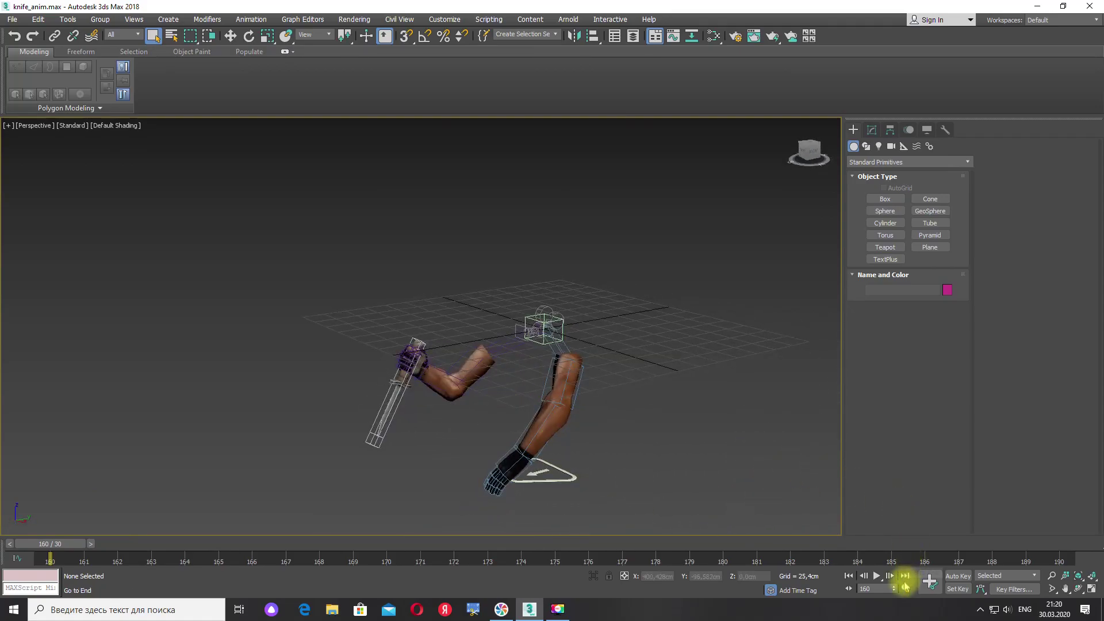
pyautogui.click(904, 588)
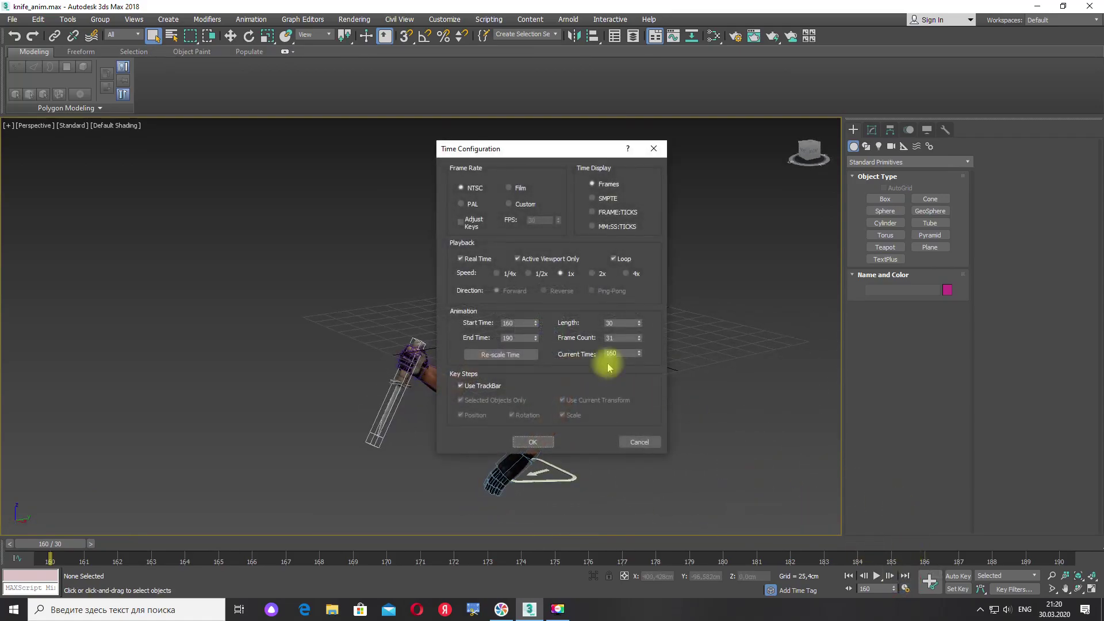
pyautogui.doubleClick(509, 323)
pyautogui.write('0')
pyautogui.click(534, 441)
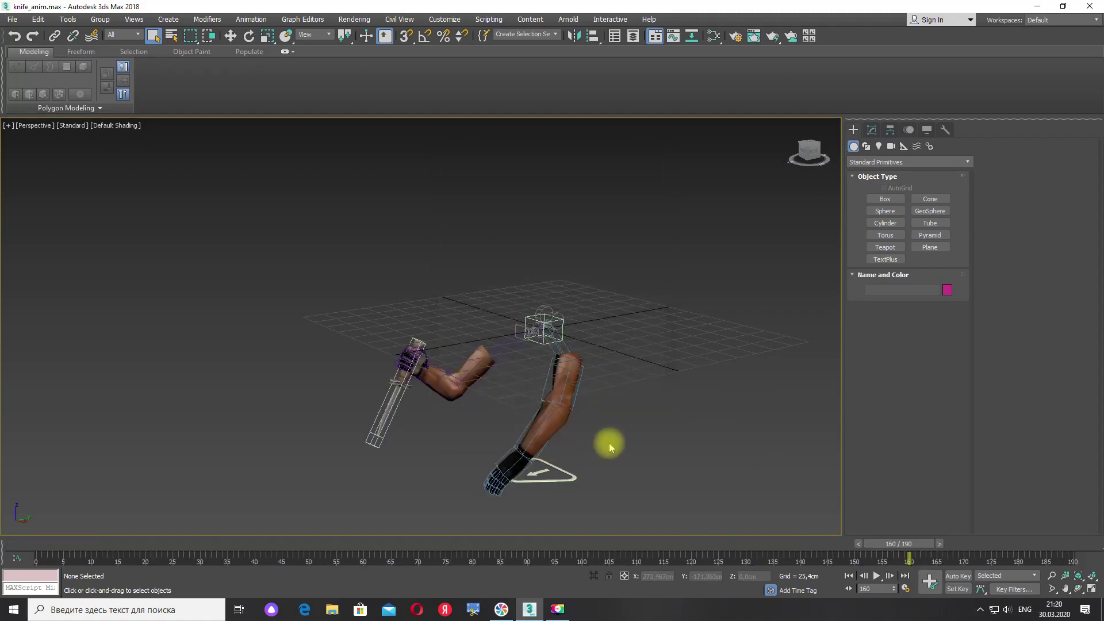
pyautogui.keyDown('alt'); pyautogui.moveTo(614, 440); pyautogui.dragTo(587, 430, button='middle'); pyautogui.keyUp('alt')
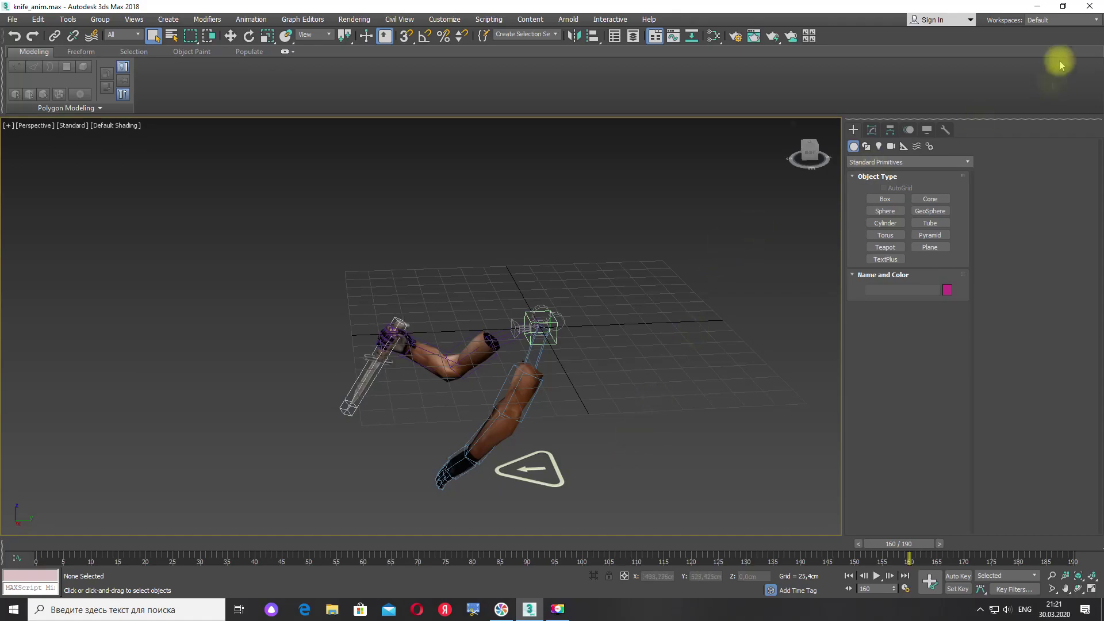
# - Open anim_timing.txt from the desktop, add the line "160 - 190 - граната" below the 100 - 150 entry, and save and close the file
pyautogui.click(1037, 6)
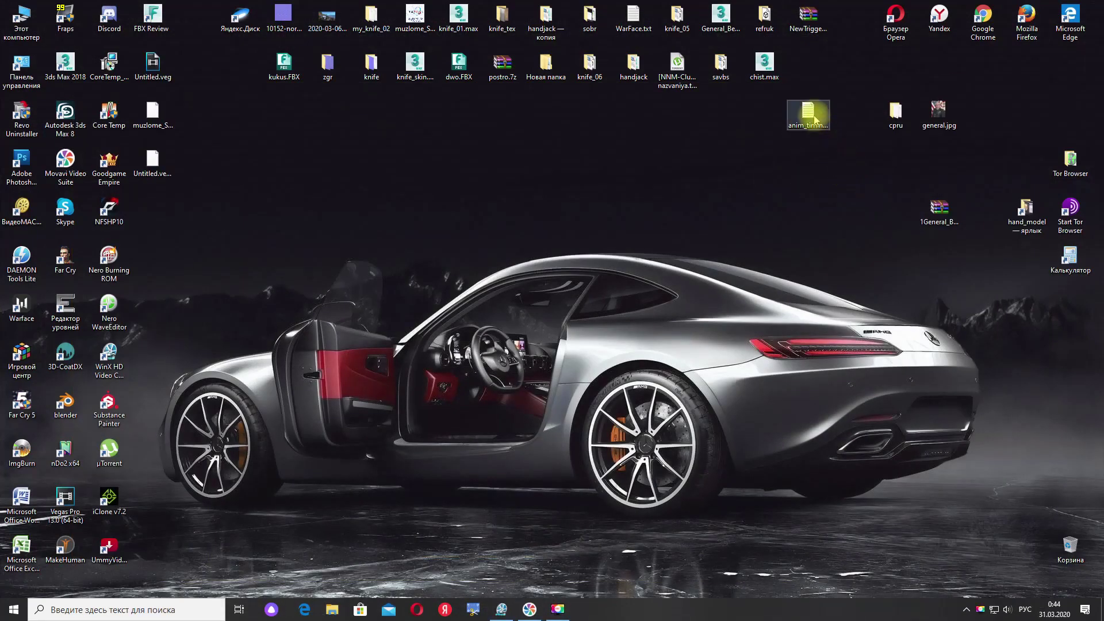
pyautogui.doubleClick(814, 119)
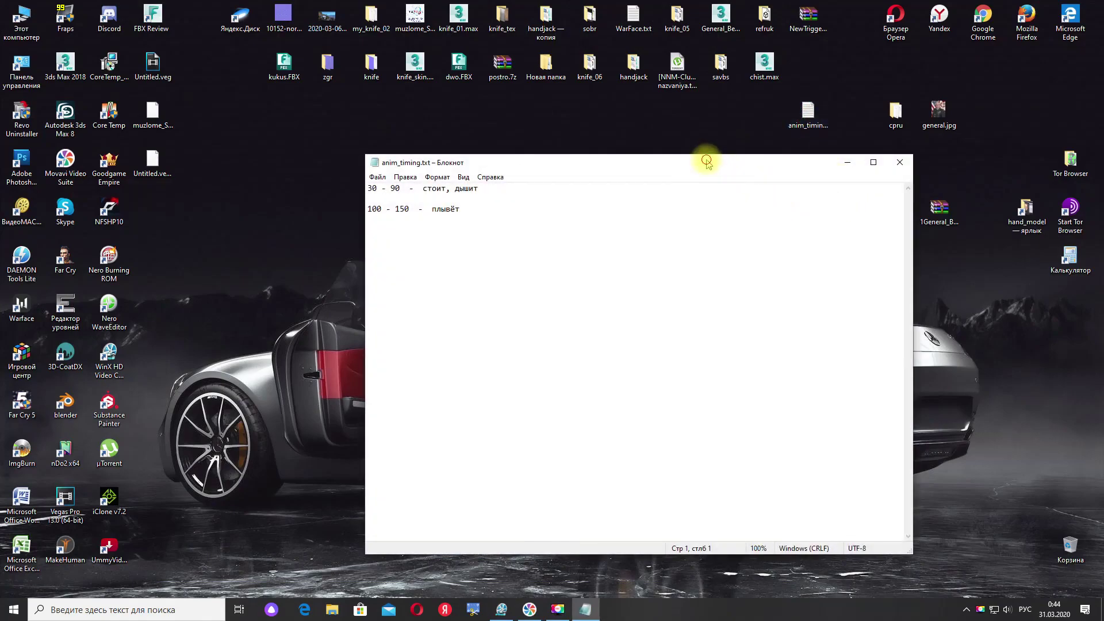
pyautogui.click(457, 185)
pyautogui.press('Return')
pyautogui.press('Return')
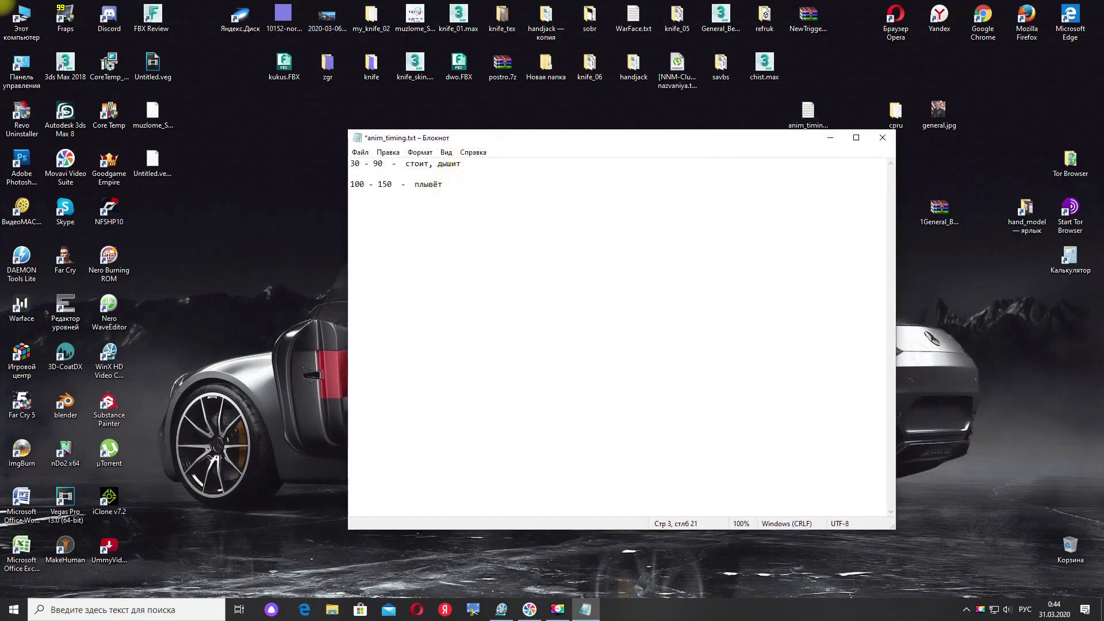
pyautogui.write('160  -  190  -  граната')
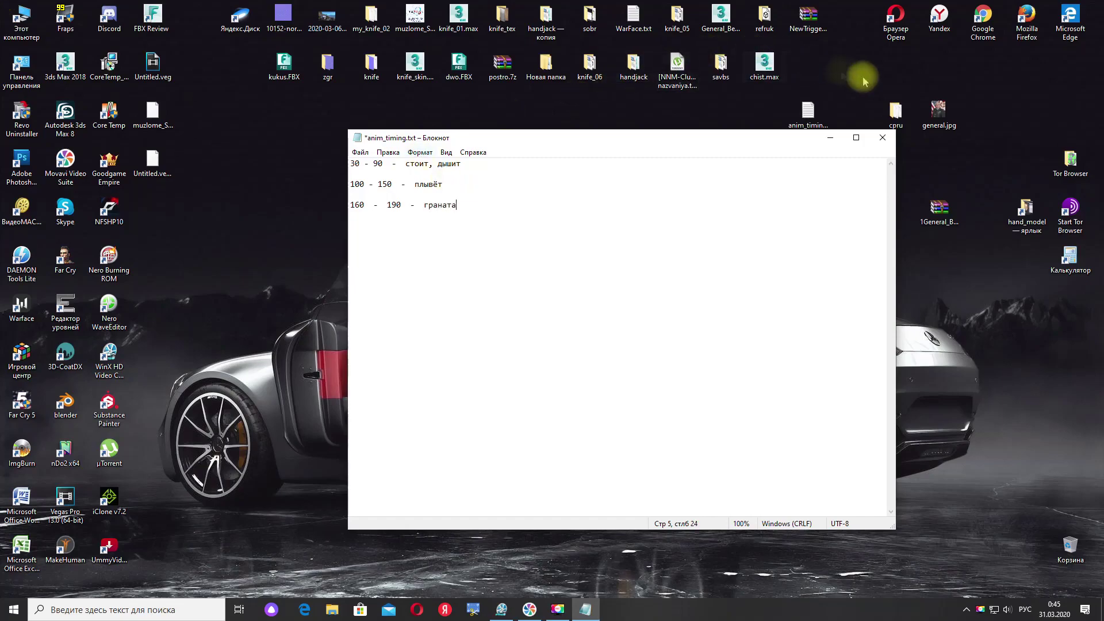
pyautogui.click(882, 137)
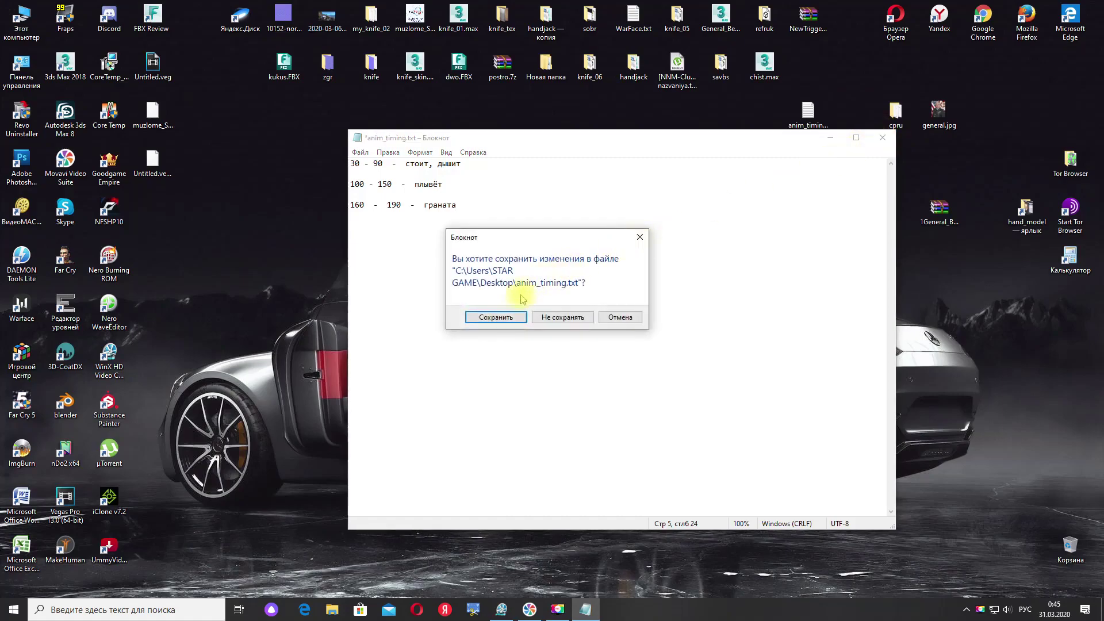
pyautogui.click(496, 317)
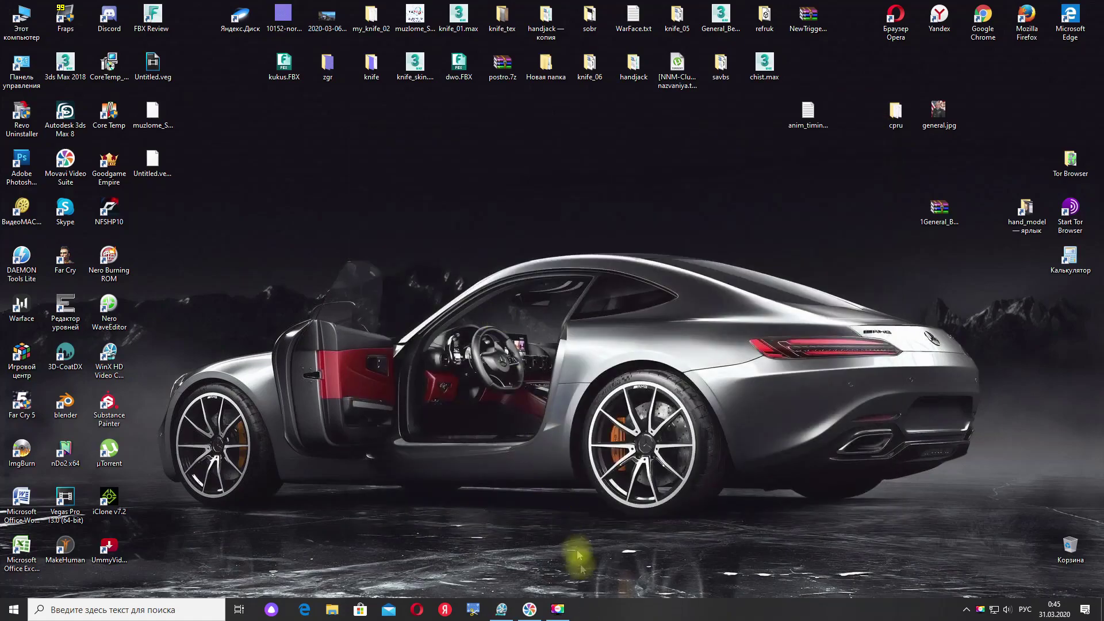
pyautogui.click(557, 609)
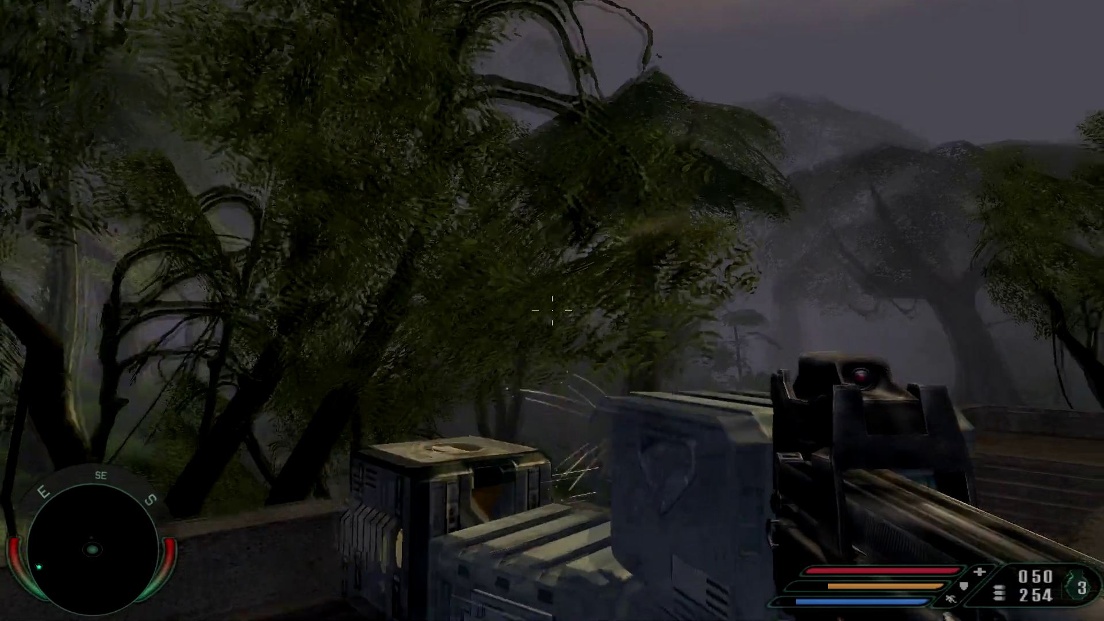
pyautogui.press('s')
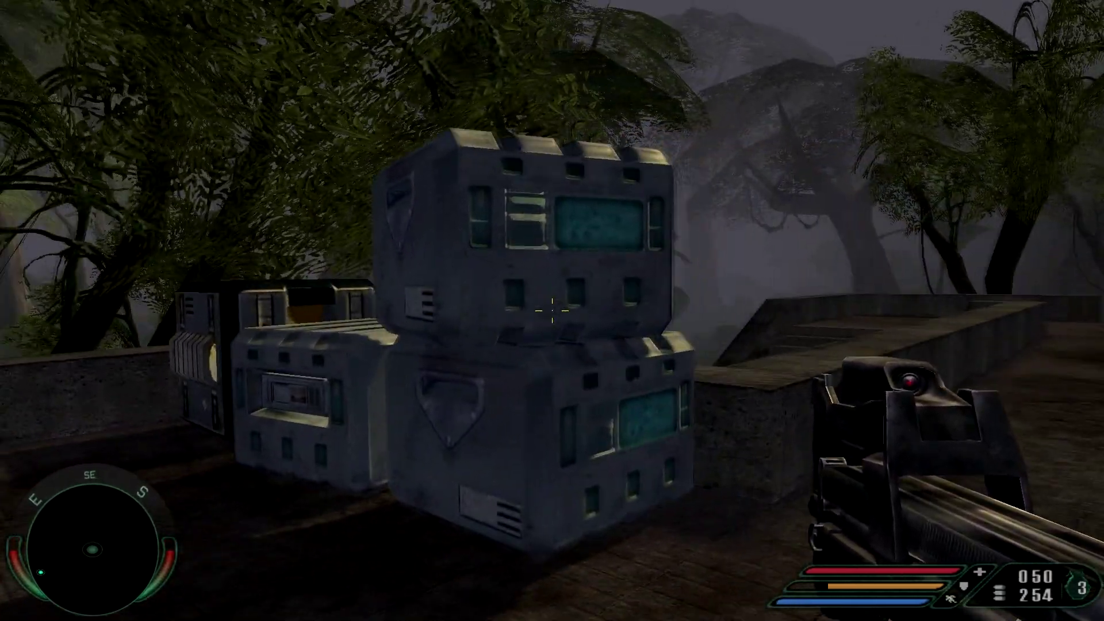
pyautogui.press('w')
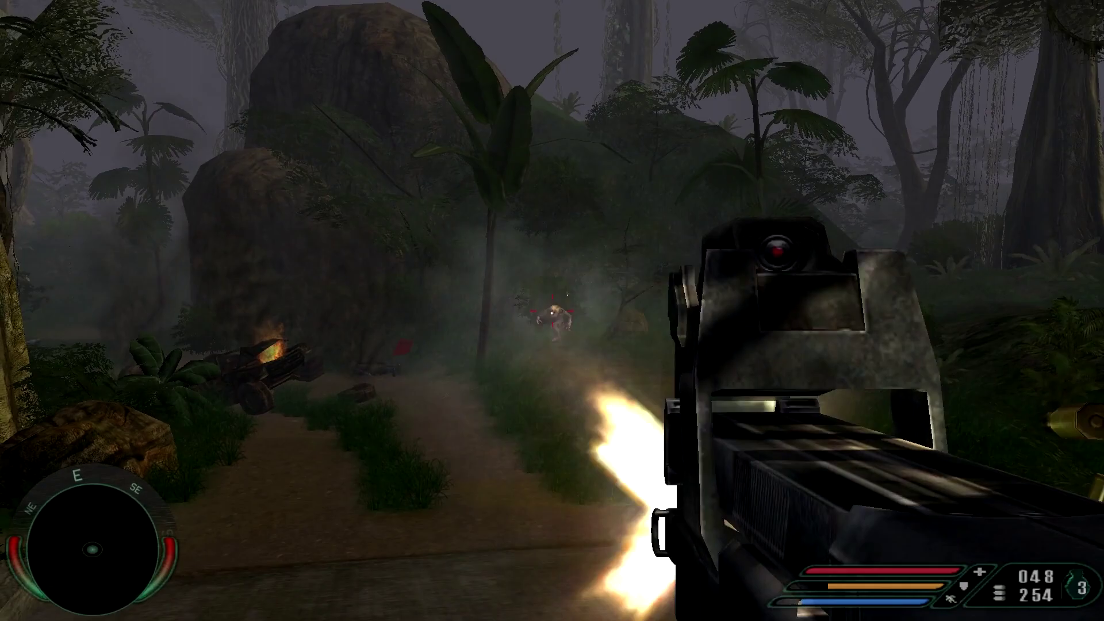
pyautogui.press('s')
pyautogui.click(552, 310)
pyautogui.click(552, 310)
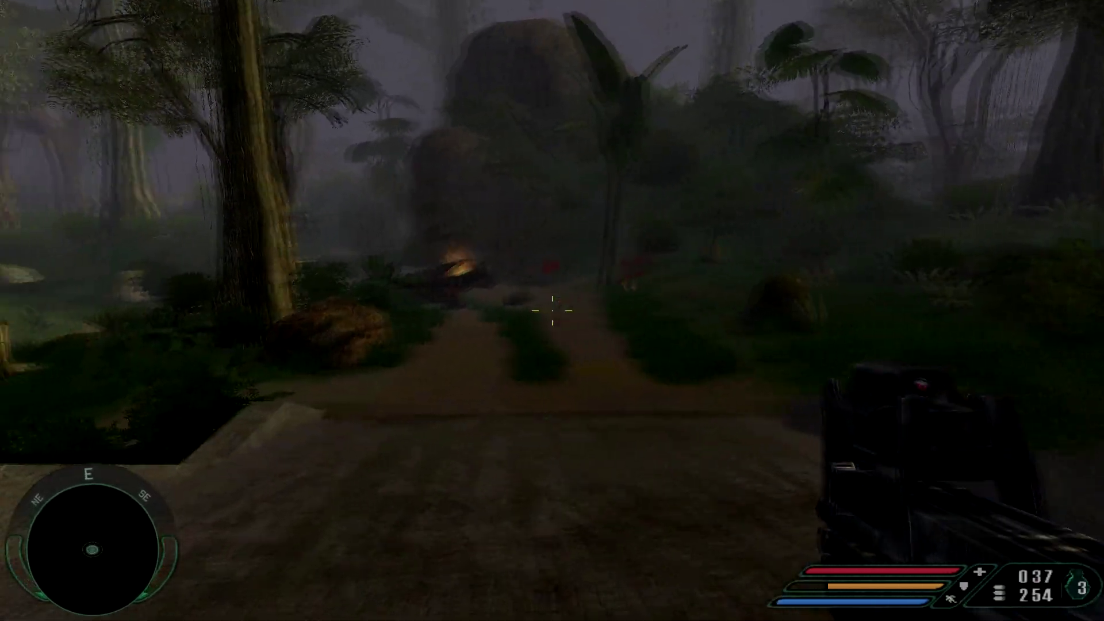
pyautogui.press('s')
pyautogui.click(551, 310)
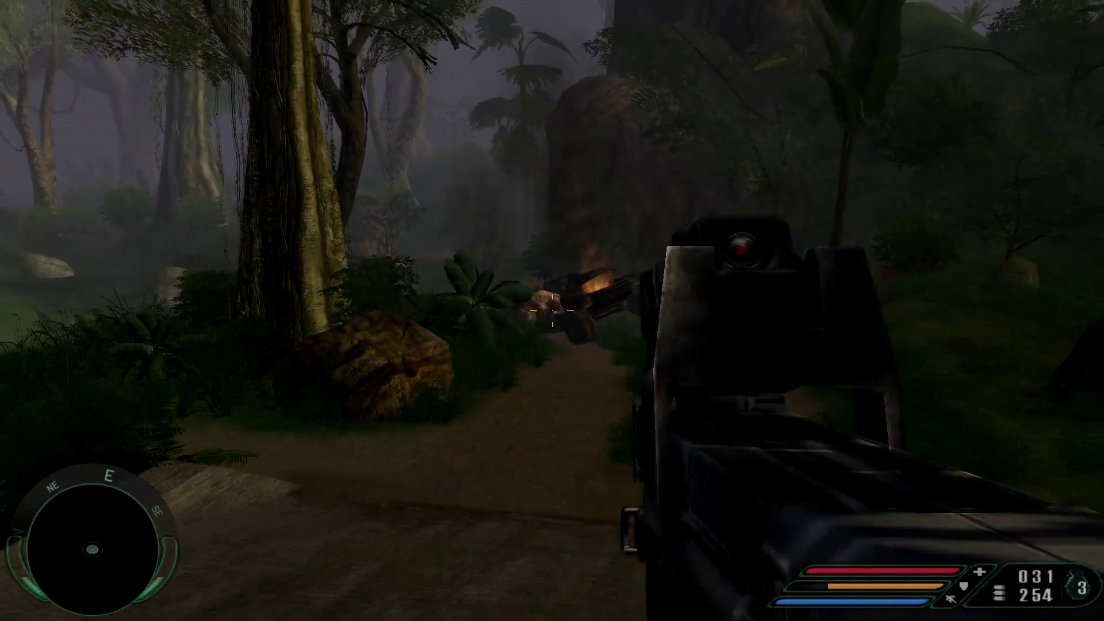
pyautogui.click(552, 310)
pyautogui.click(552, 311)
pyautogui.click(552, 310)
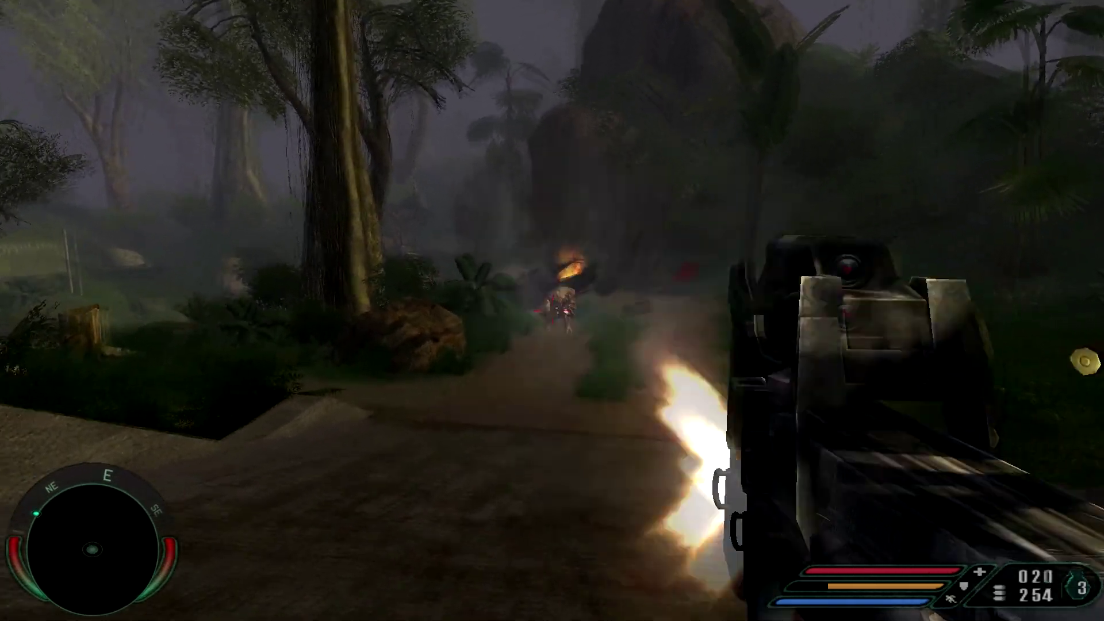
pyautogui.click(552, 310)
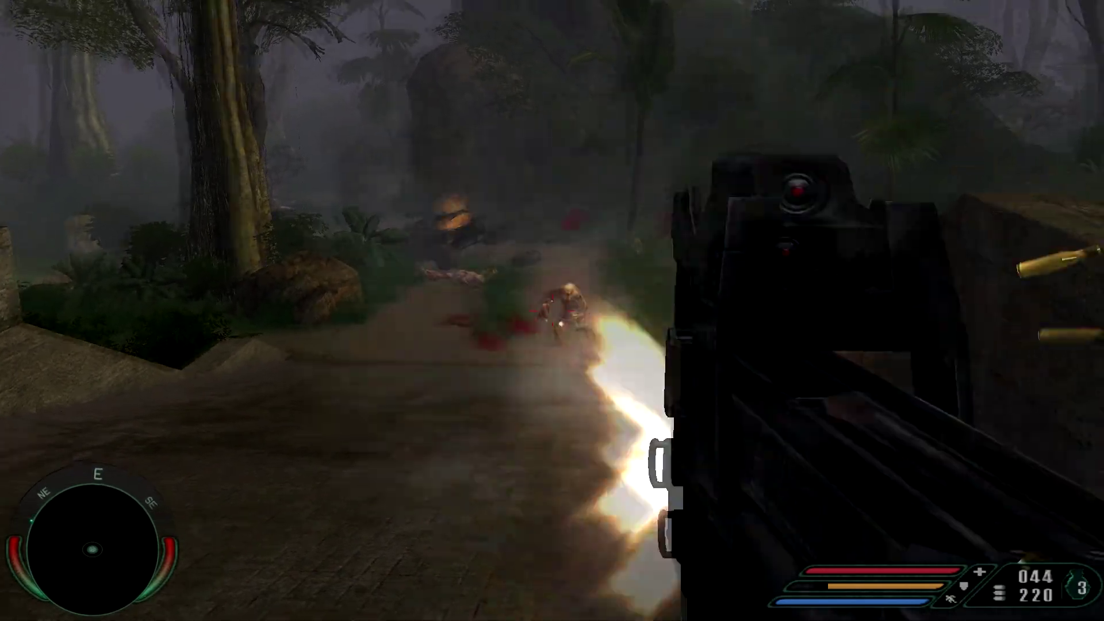
pyautogui.moveTo(552, 310); pyautogui.dragTo(552, 310)
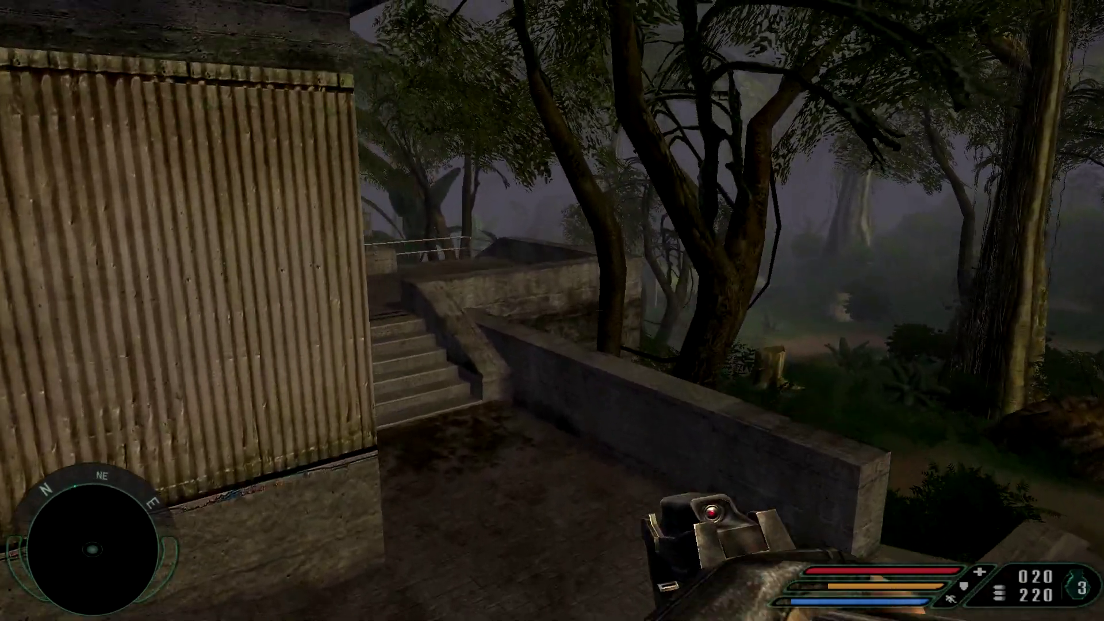